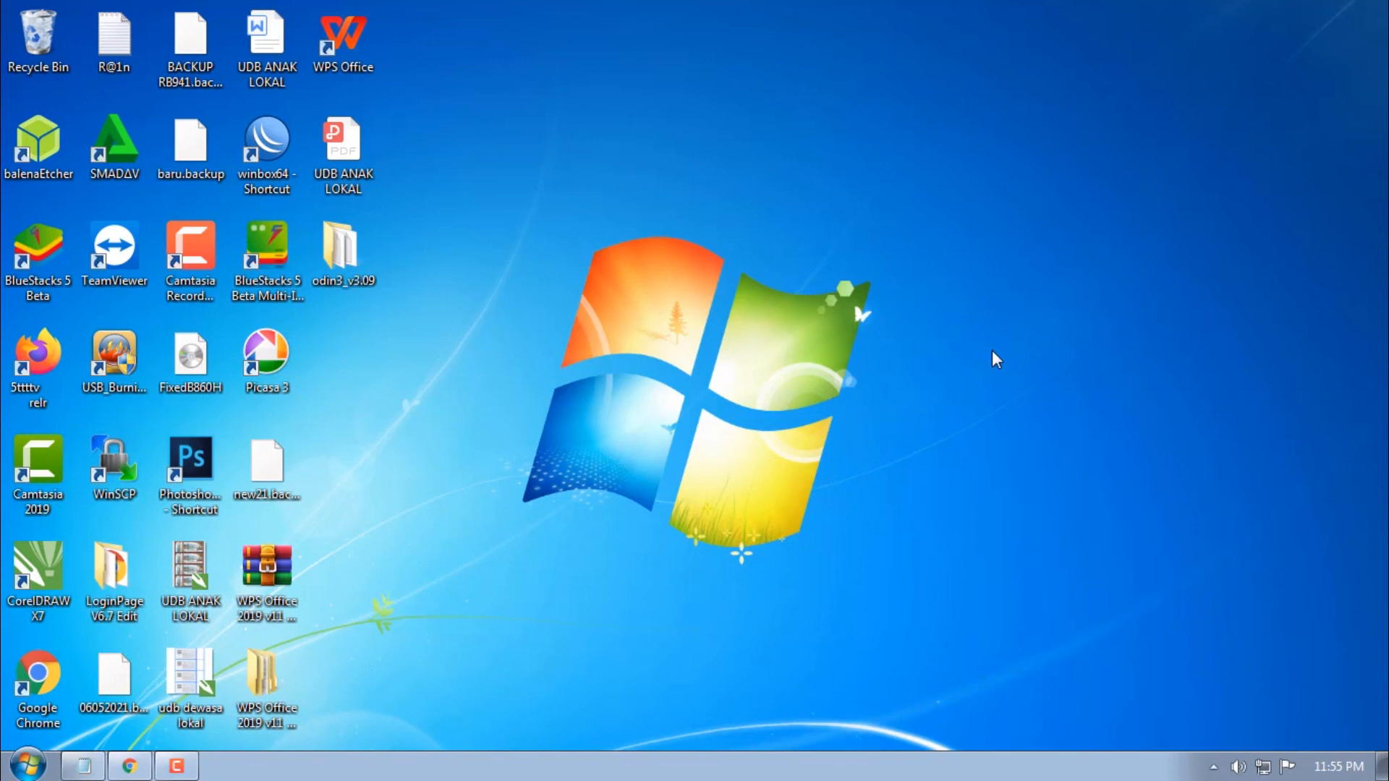
right_click(992, 350)
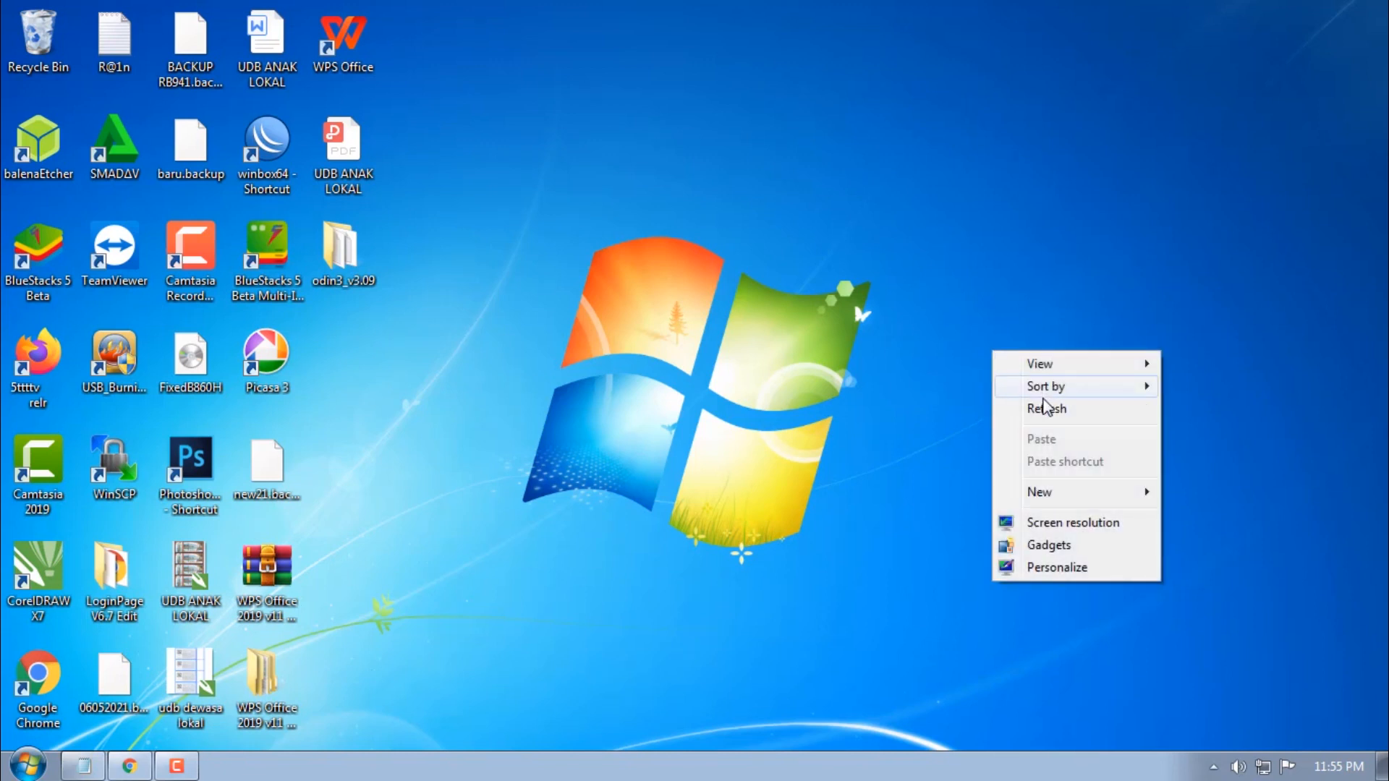
left_click(1135, 406)
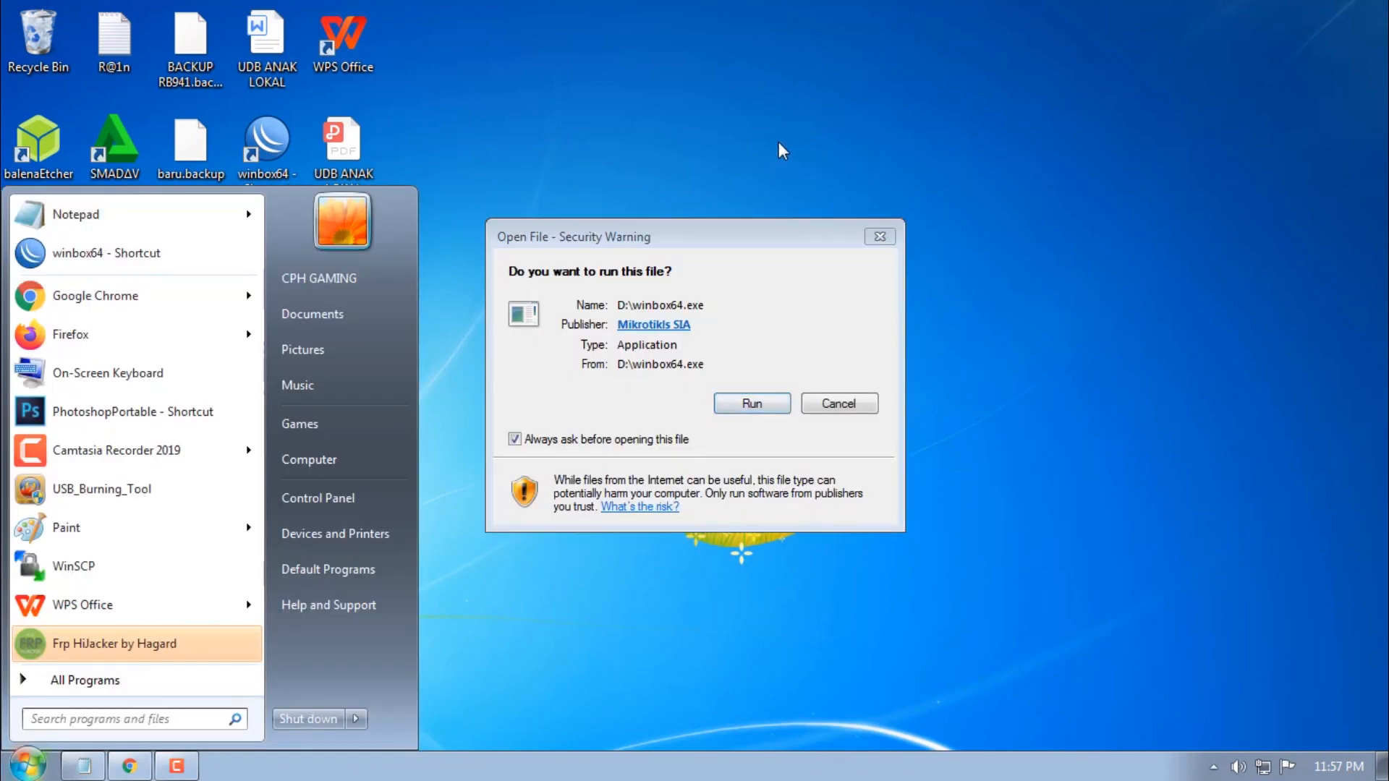
Step: Run winbox64.exe and connect to the MikroTik router
right_click(779, 142)
left_click(799, 200)
left_click(754, 402)
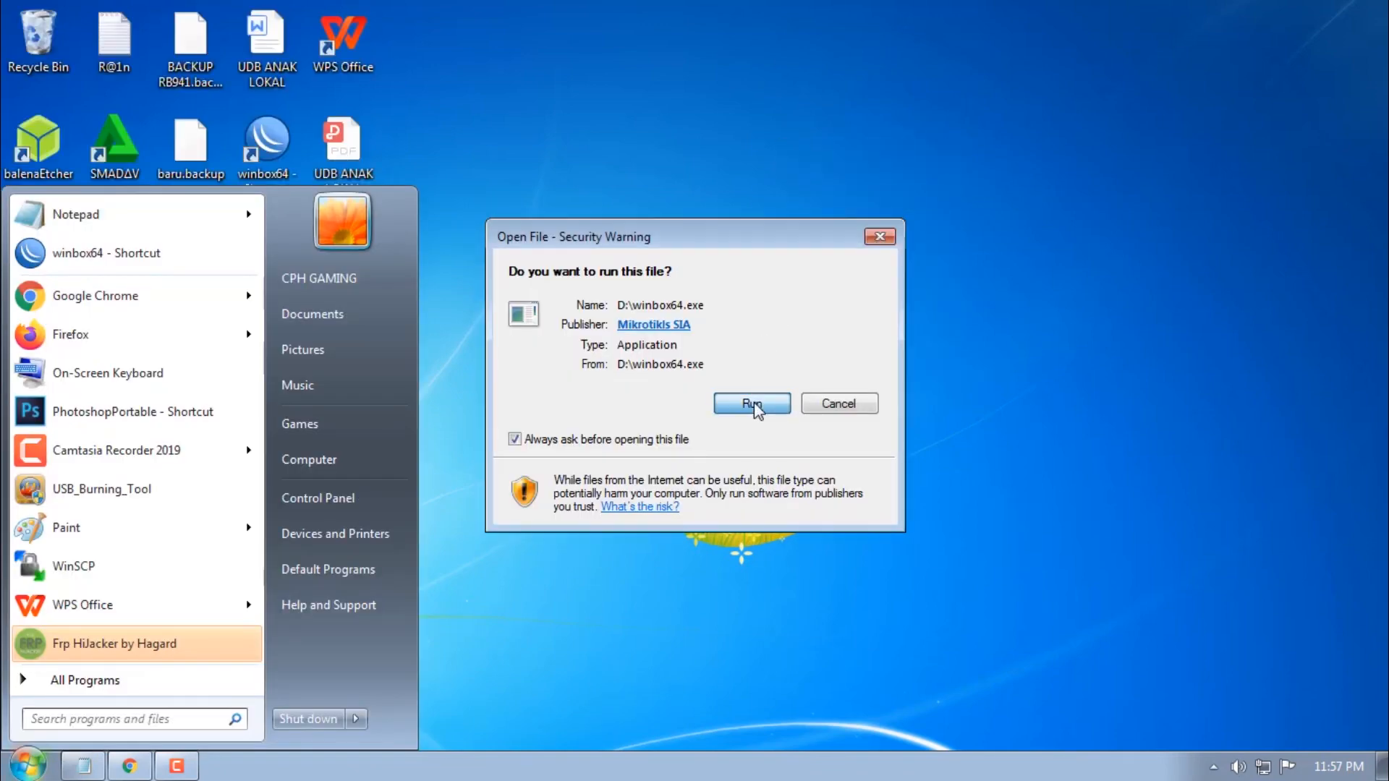
left_click(758, 396)
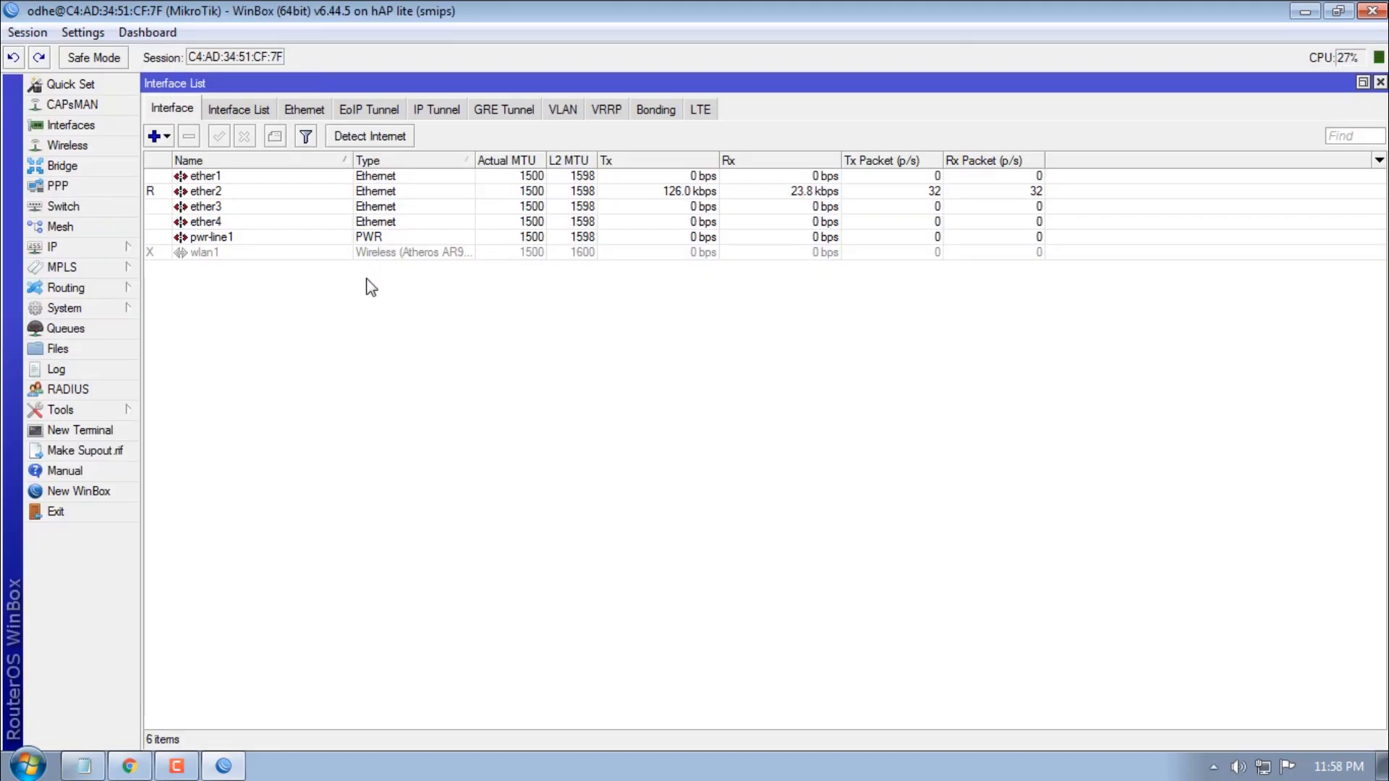
Step: Enable the wlan1 wireless interface in the interface list
left_click(331, 257)
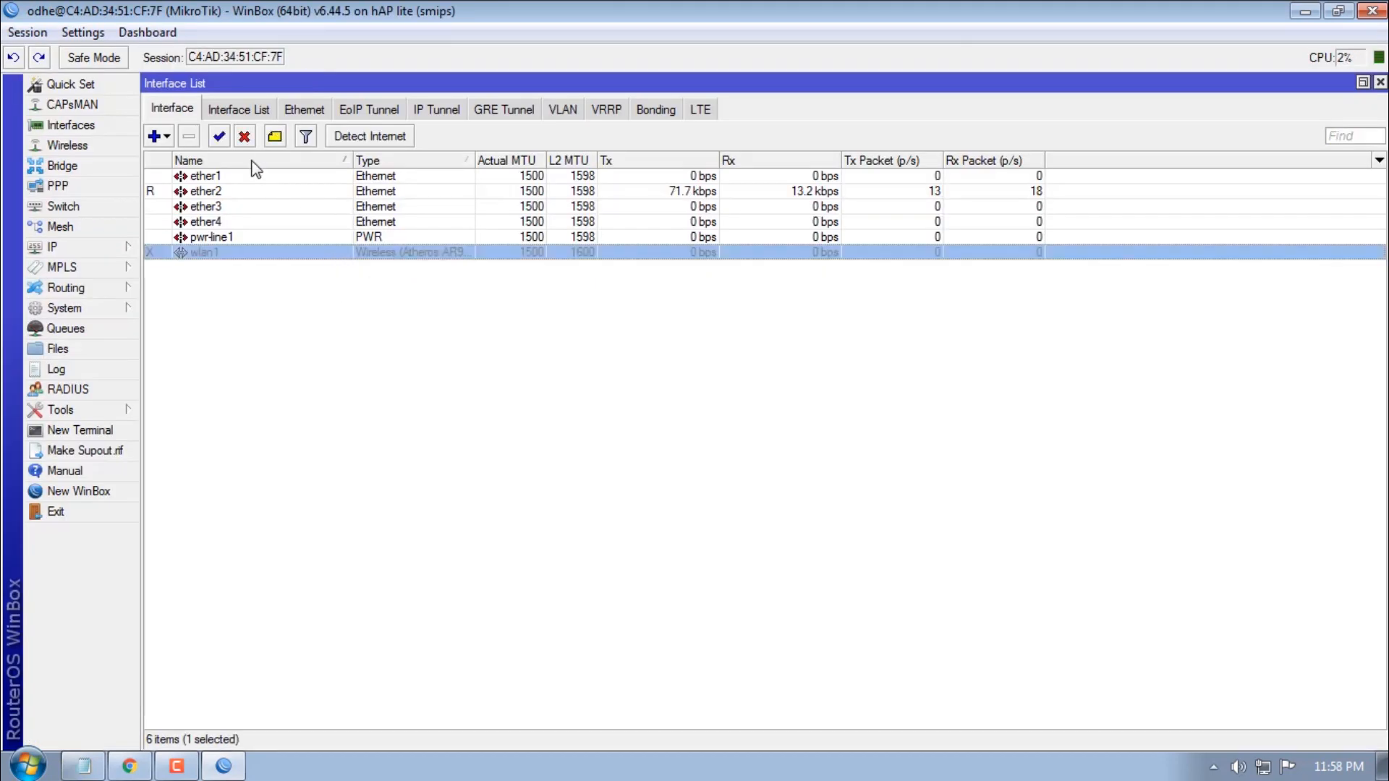
left_click(219, 137)
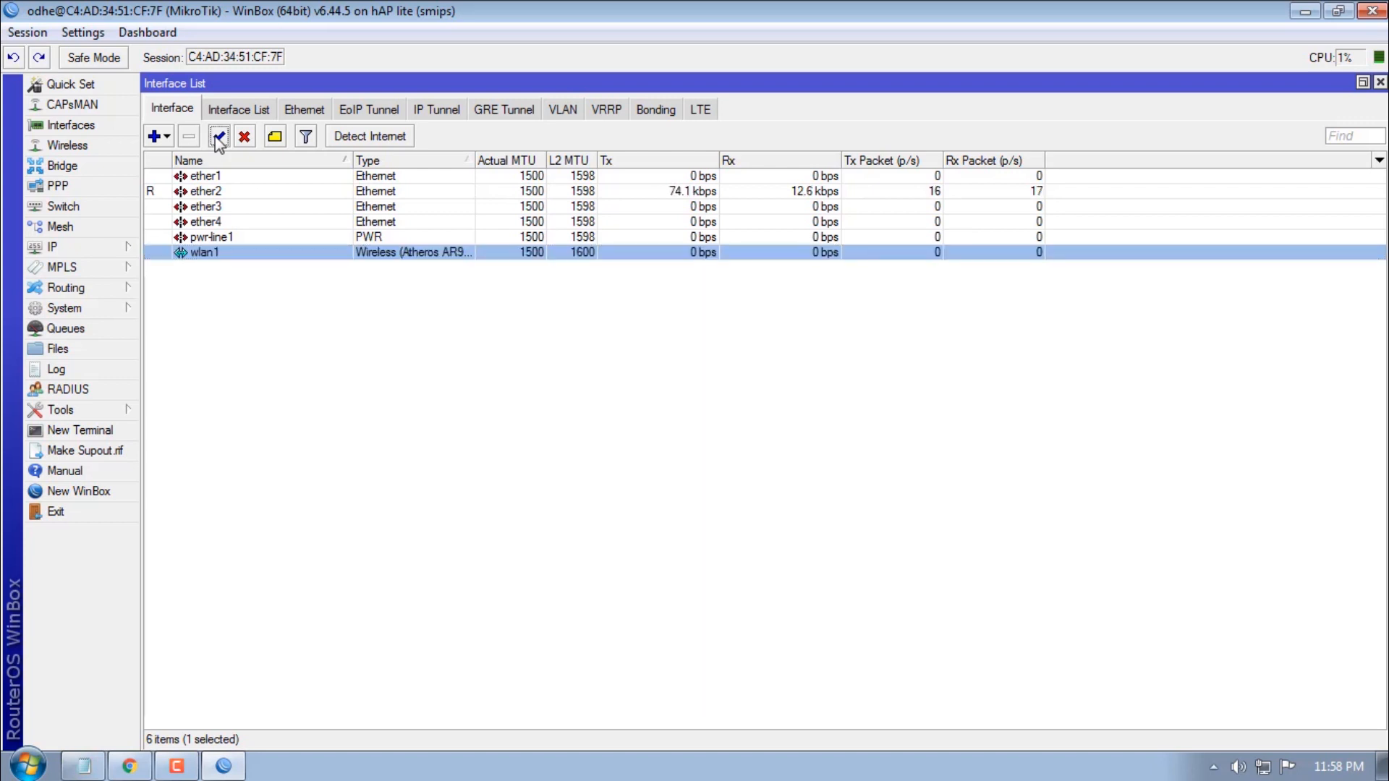
Step: Open the wlan1 interface's settings and examine its MAC address among the general properties
double_click(209, 253)
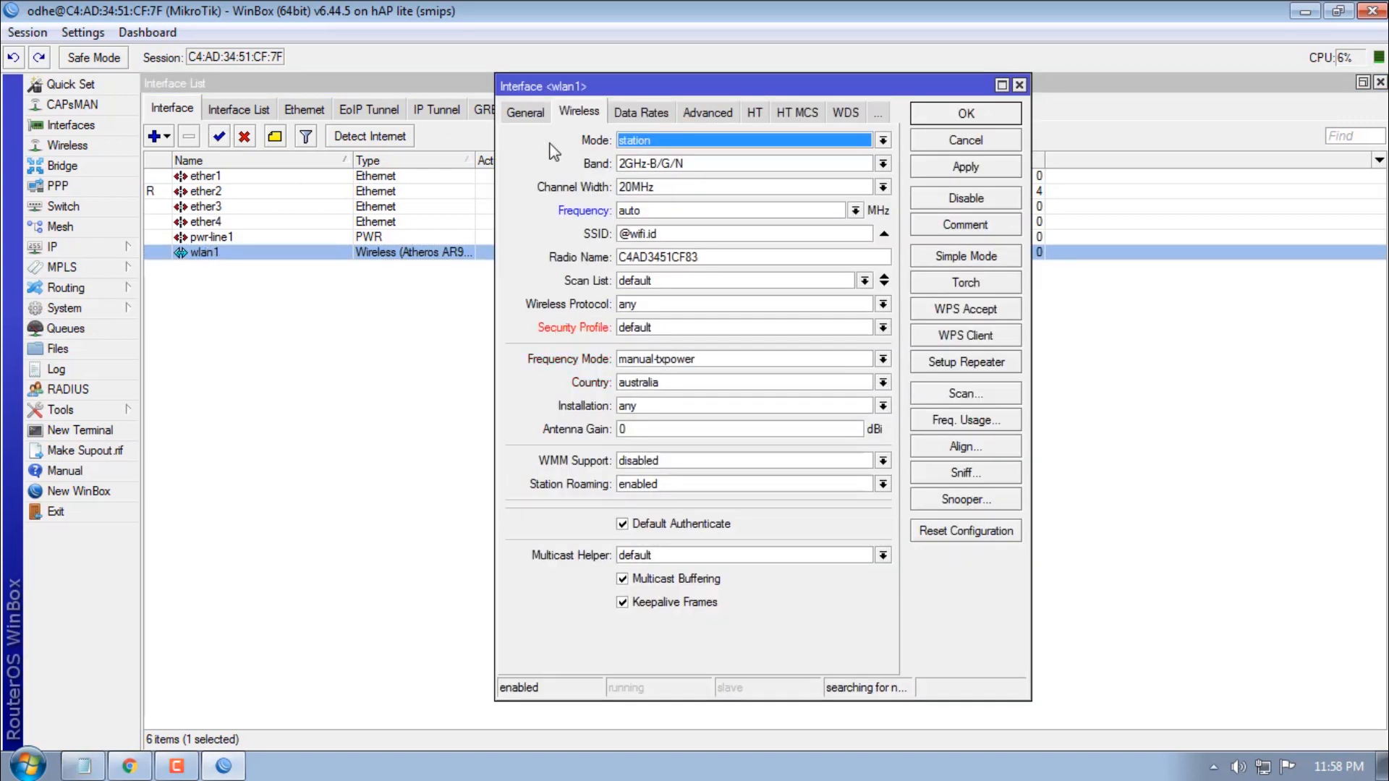
left_click(514, 115)
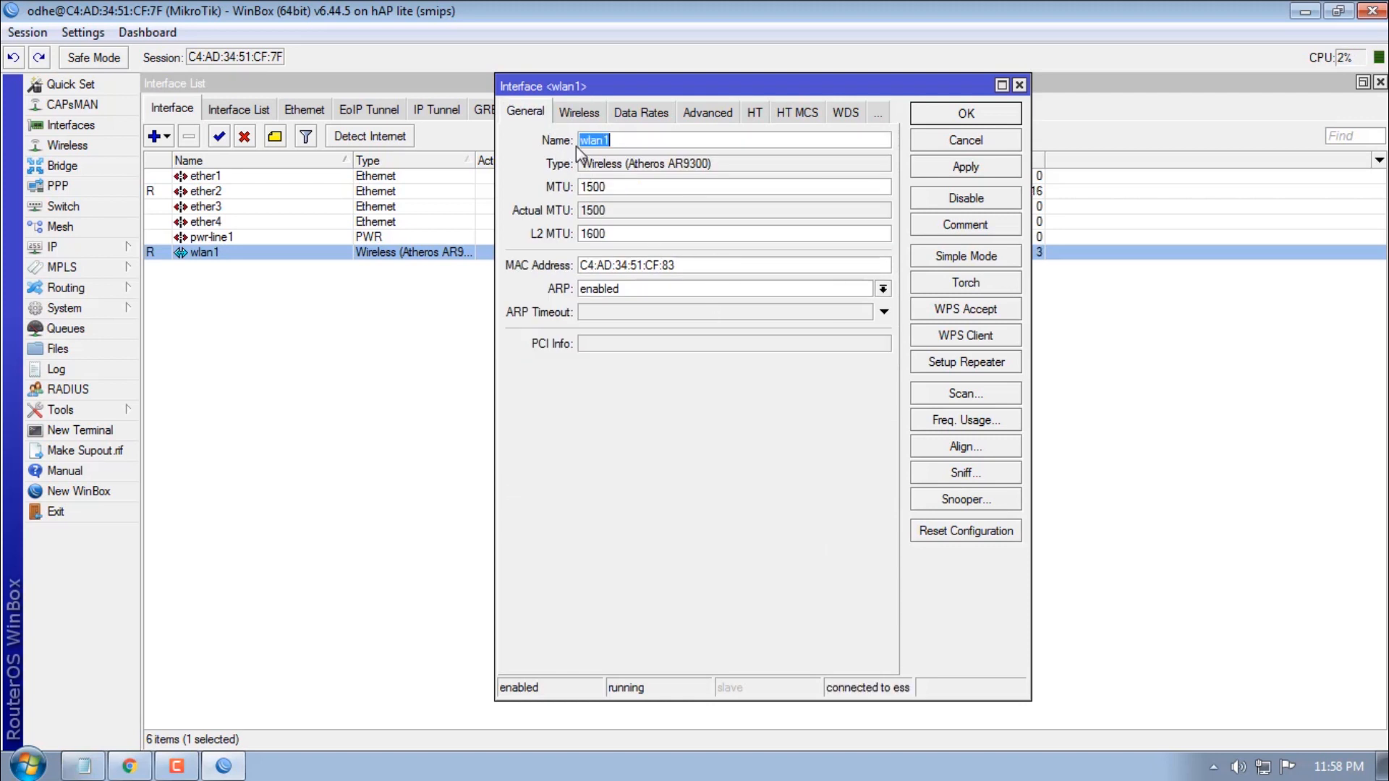
left_click_drag(678, 266, 537, 266)
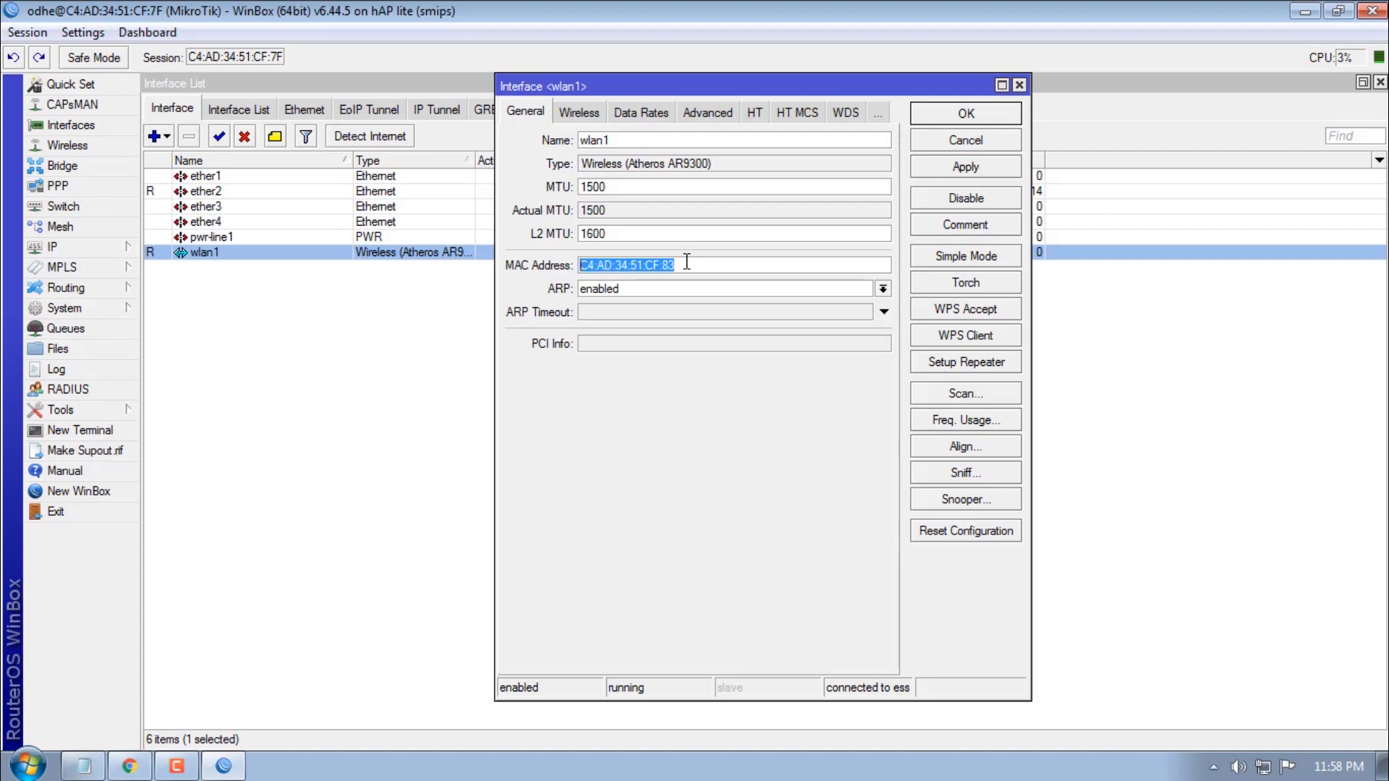
left_click(572, 116)
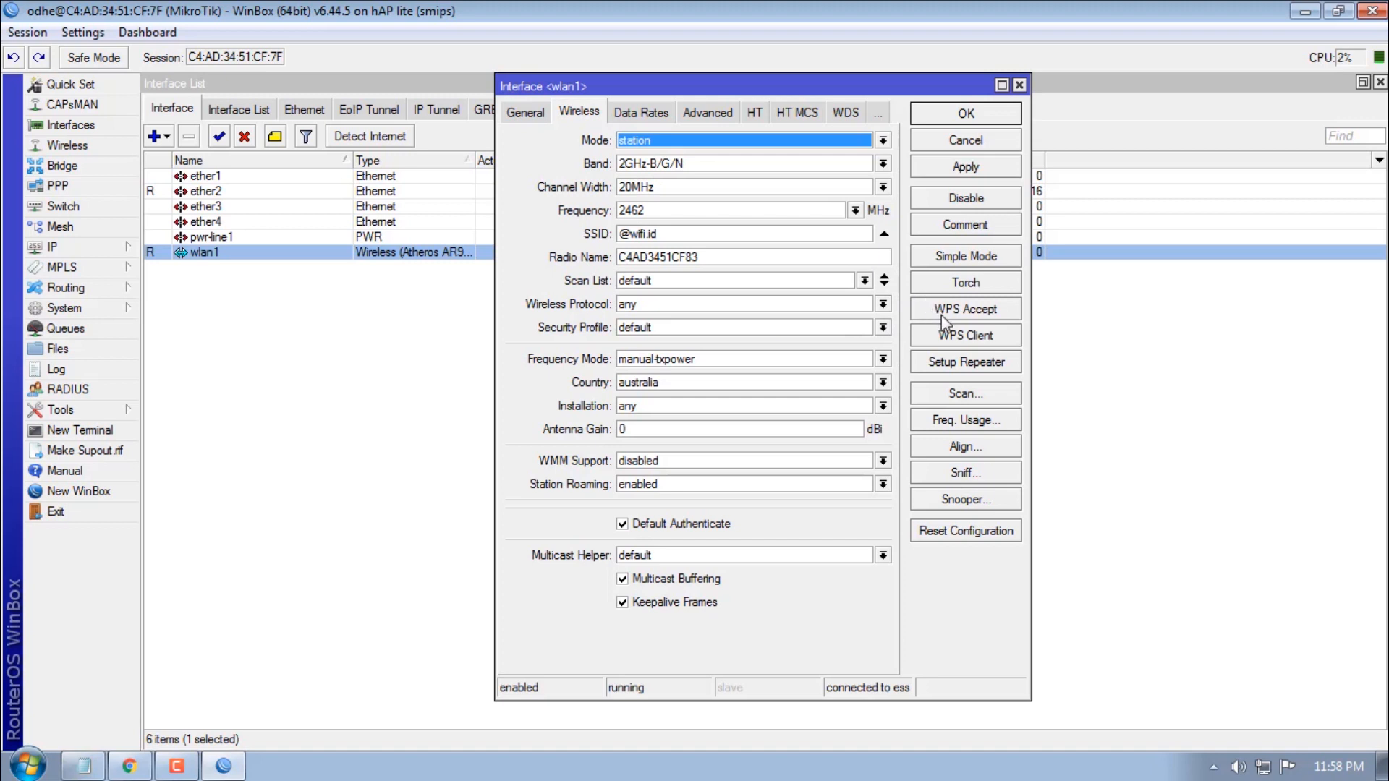
left_click(964, 395)
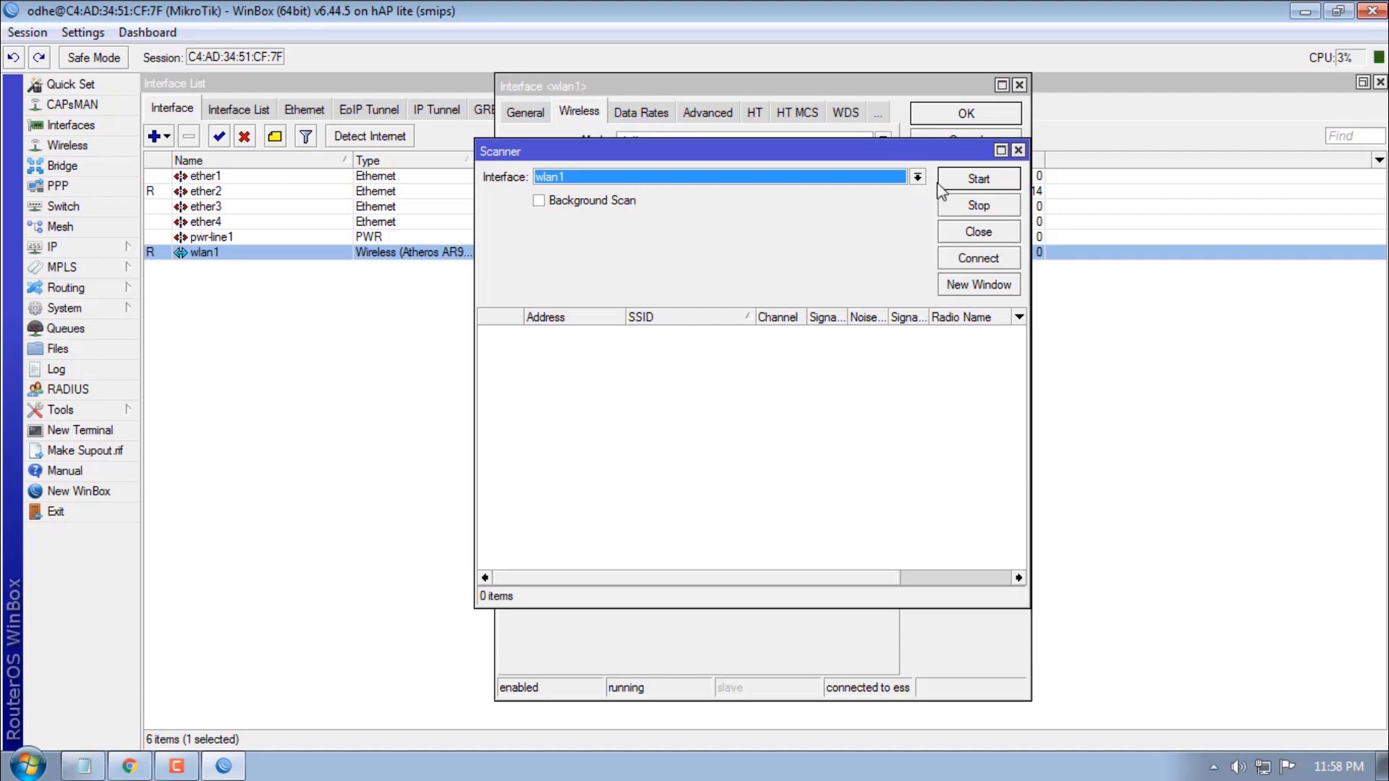
left_click(989, 182)
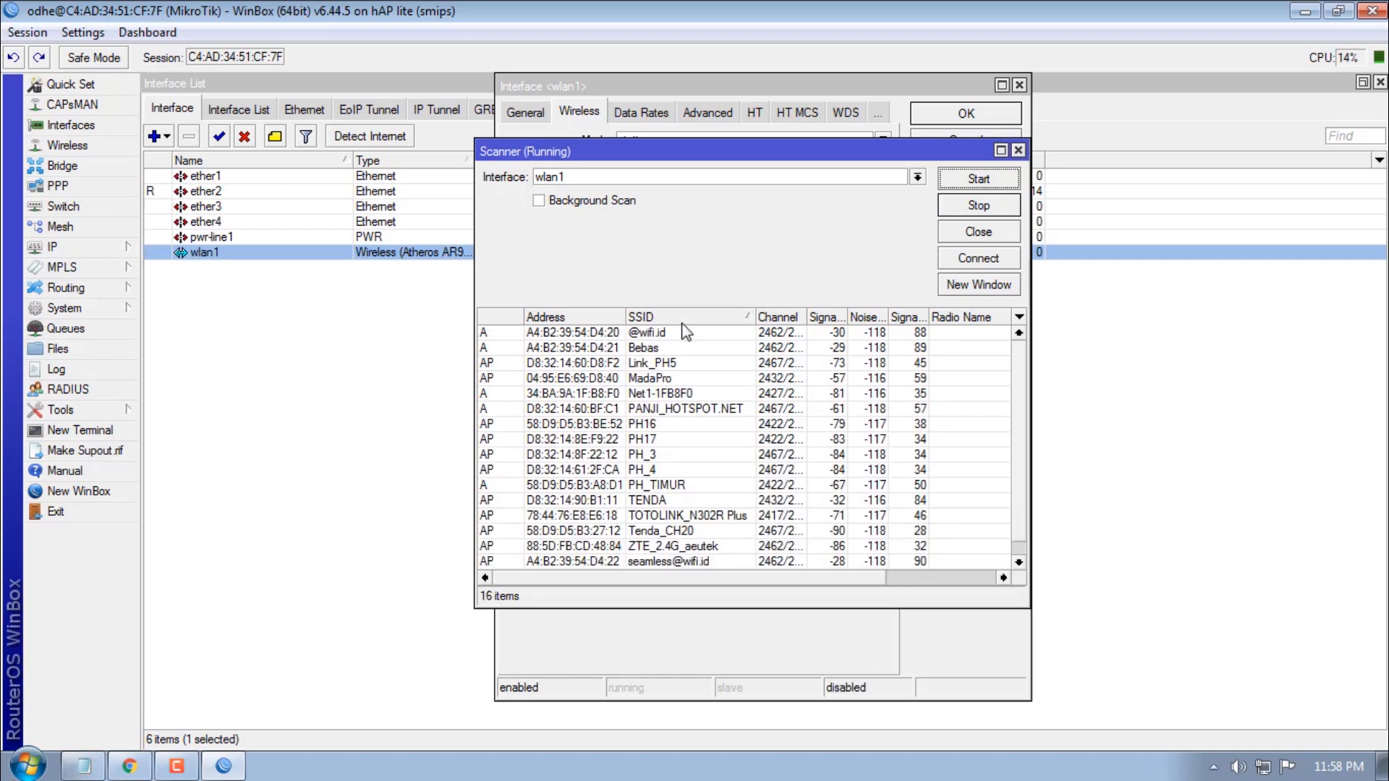
left_click(669, 331)
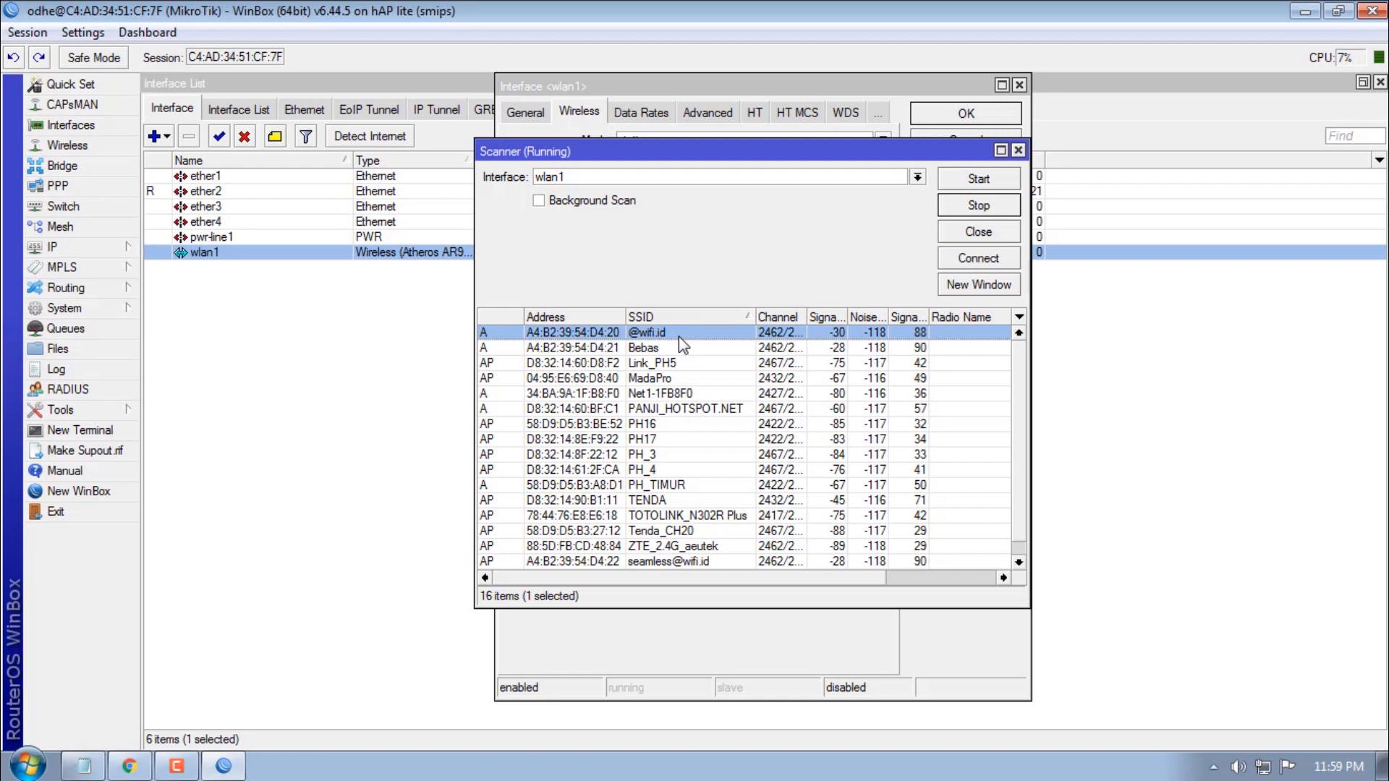
left_click(973, 261)
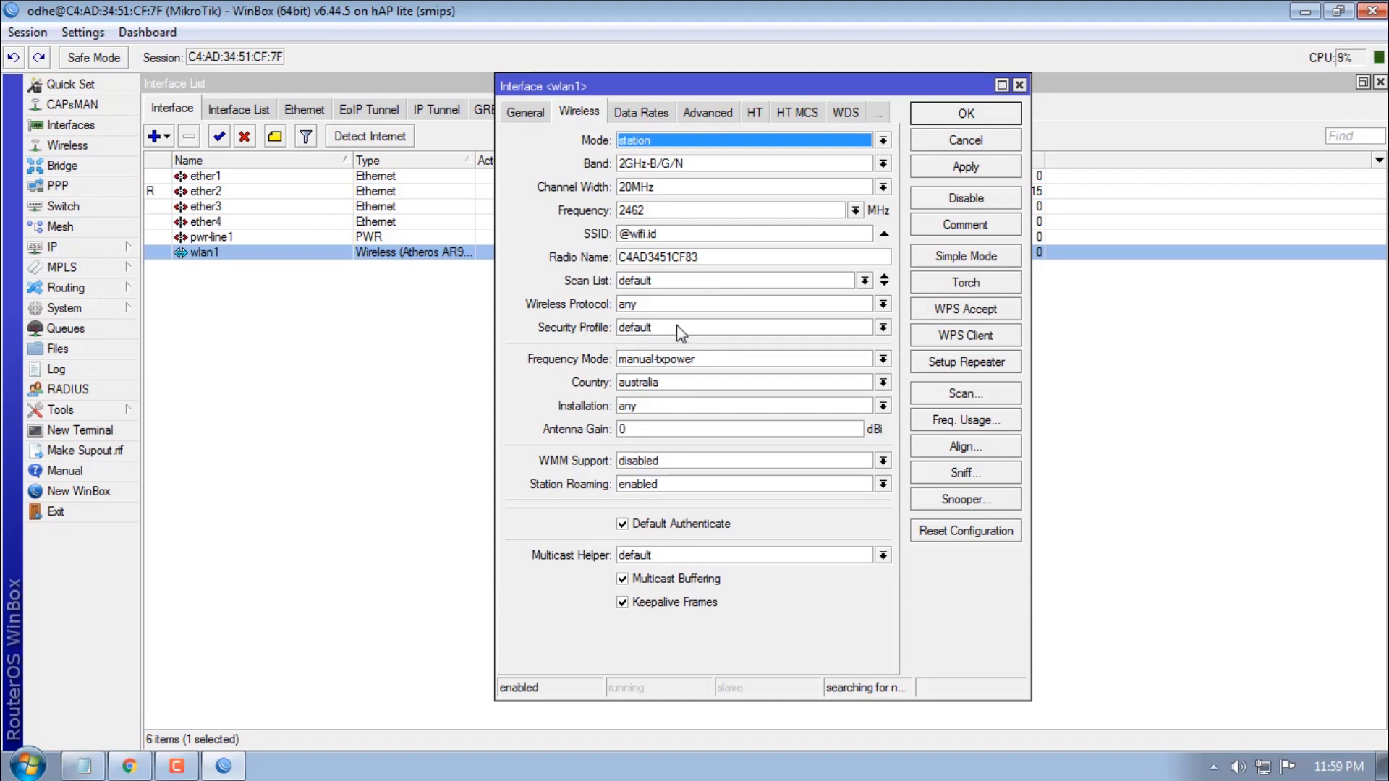
Step: Keep wlan1's country set to australia, then apply the wireless settings and close the interface window
left_click(674, 383)
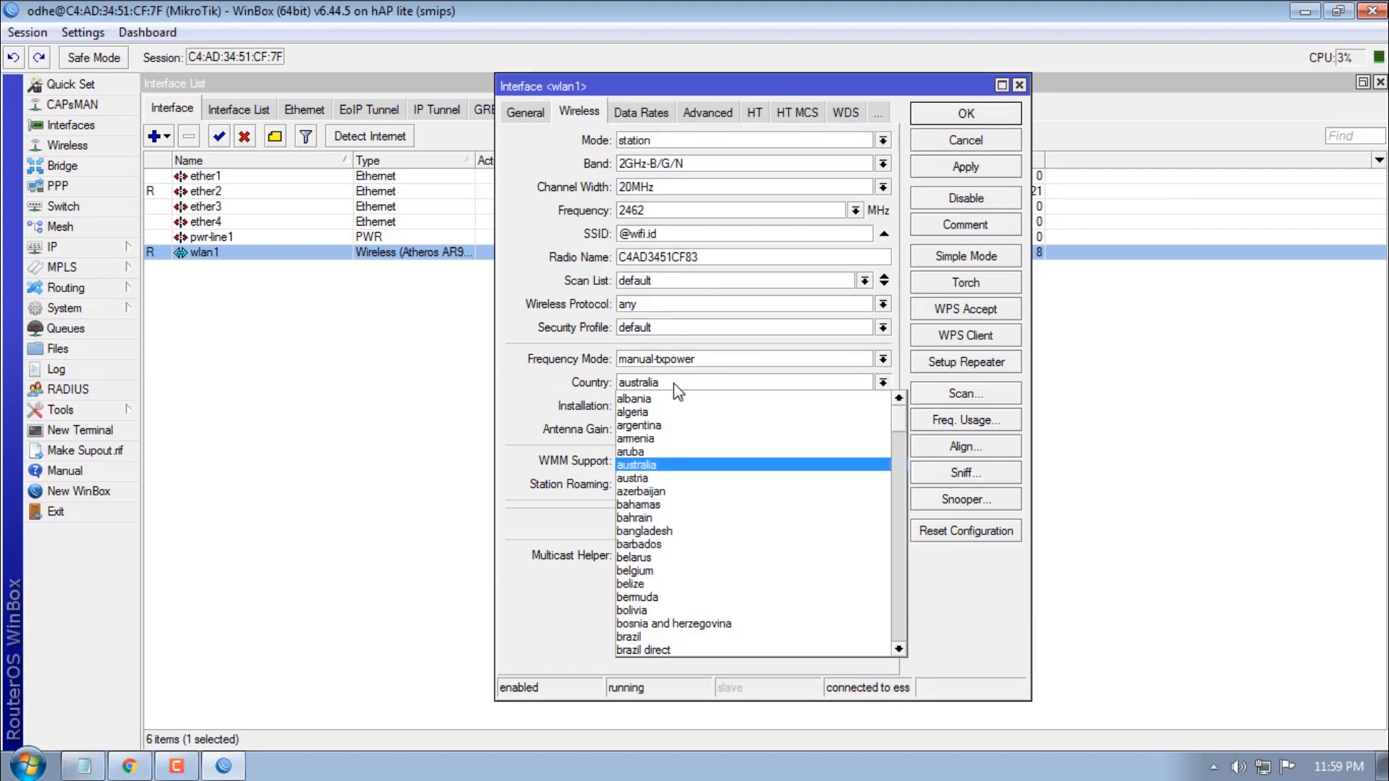
left_click(674, 383)
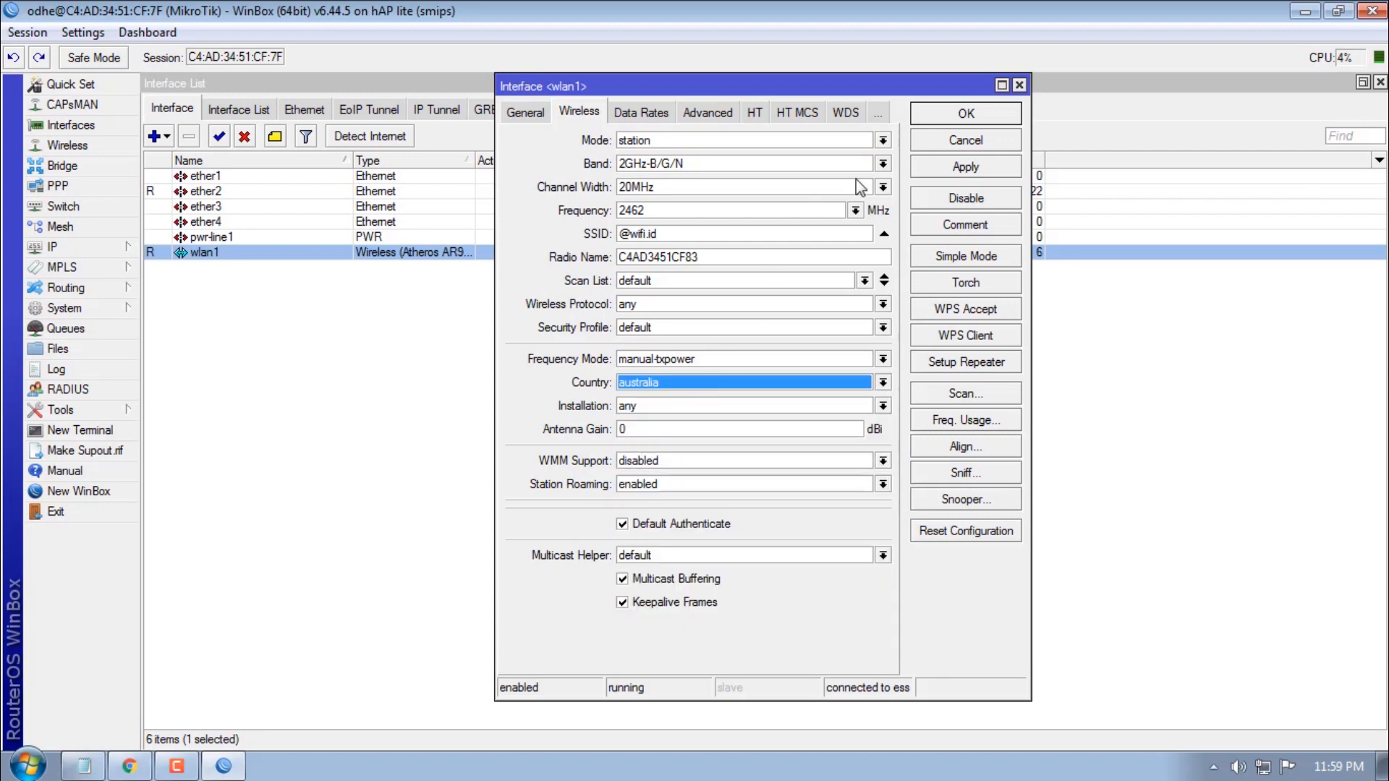
left_click(956, 168)
left_click(970, 113)
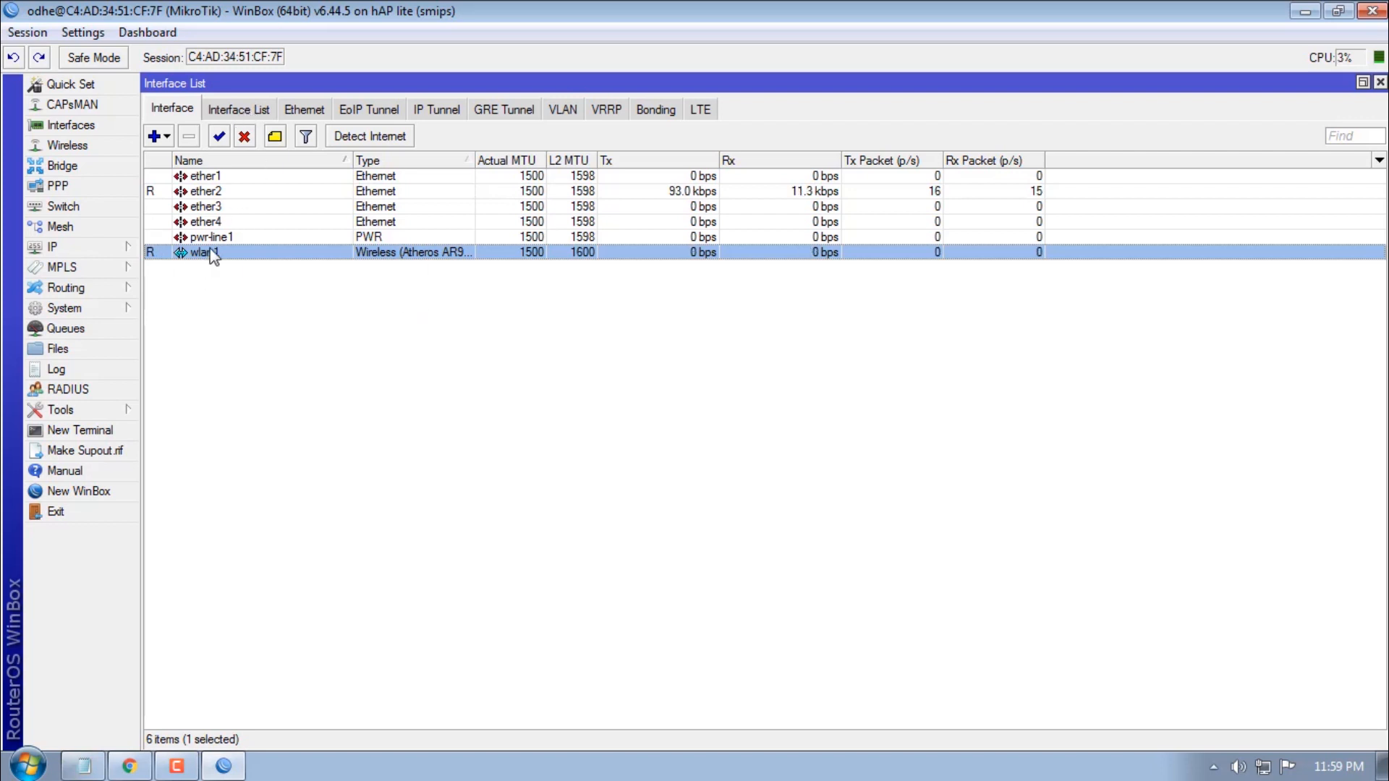
Step: Switch to Chrome and replace the open wifi.id login page with a new empty tab
left_click(177, 766)
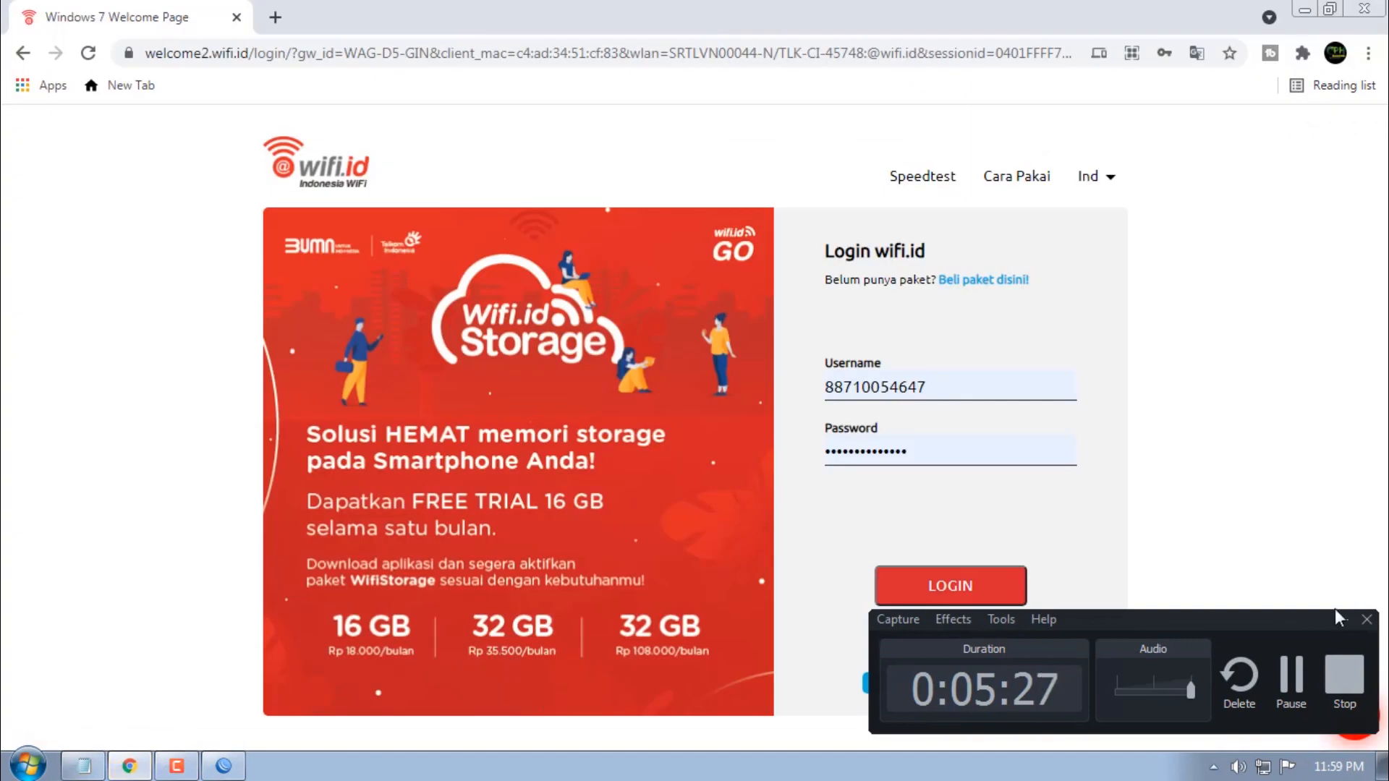
left_click(1344, 621)
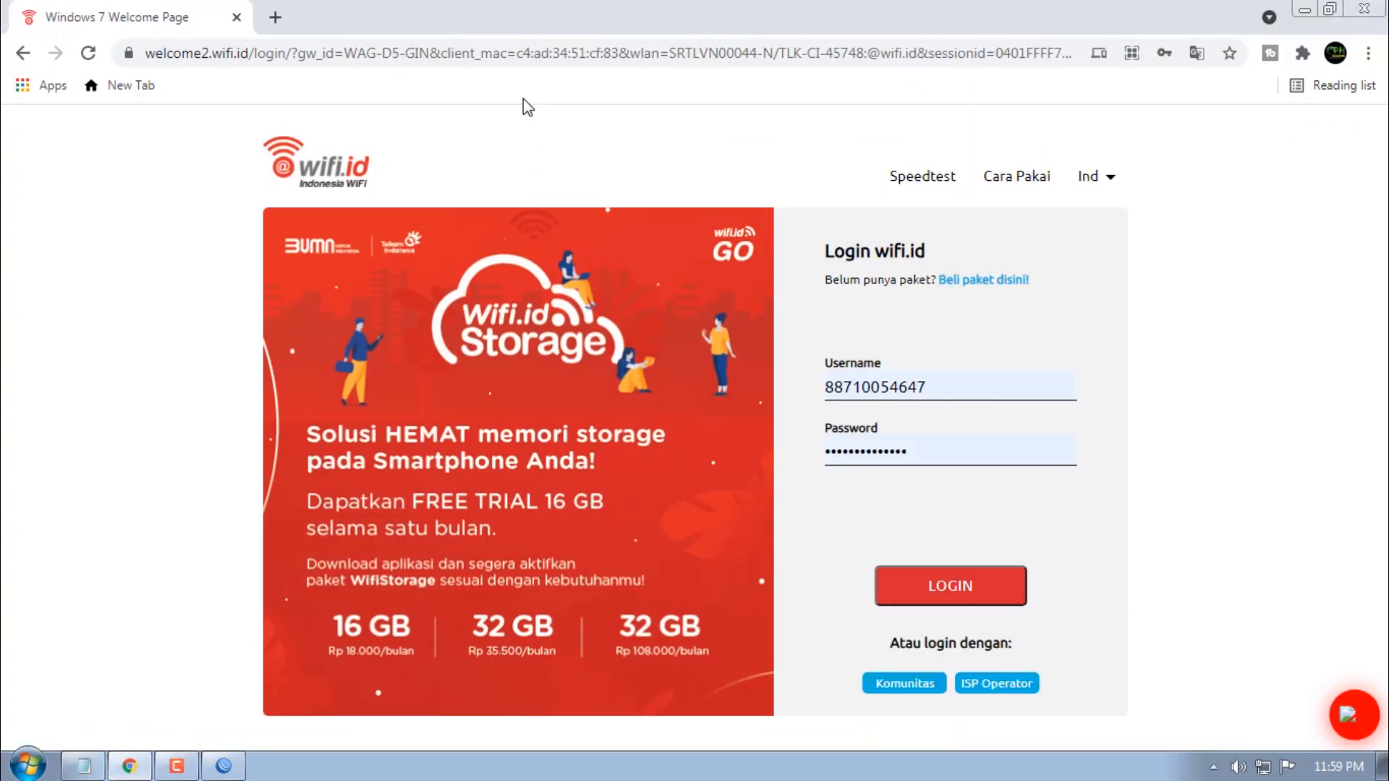
left_click(275, 17)
left_click(237, 16)
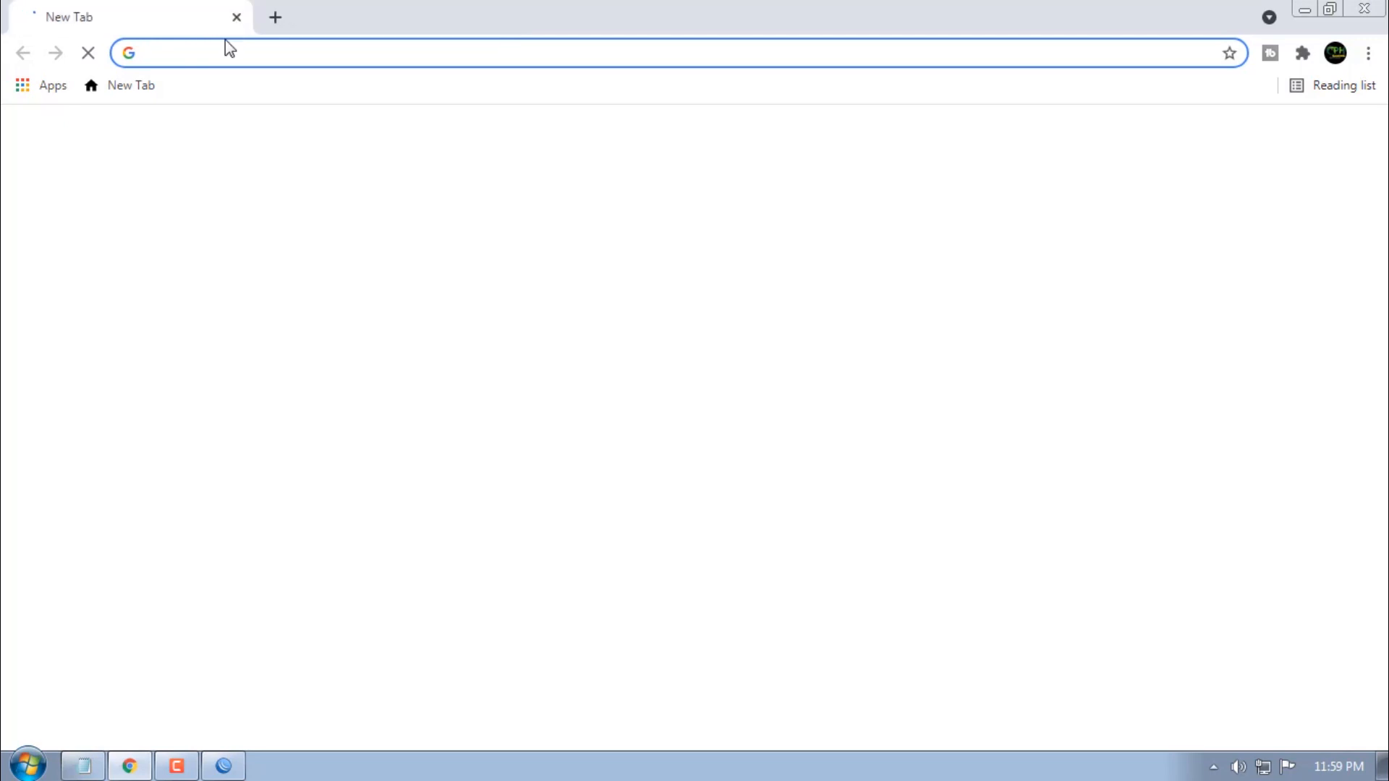
Step: Load the address 8.8.8.8 in the new browser tab
left_click(221, 47)
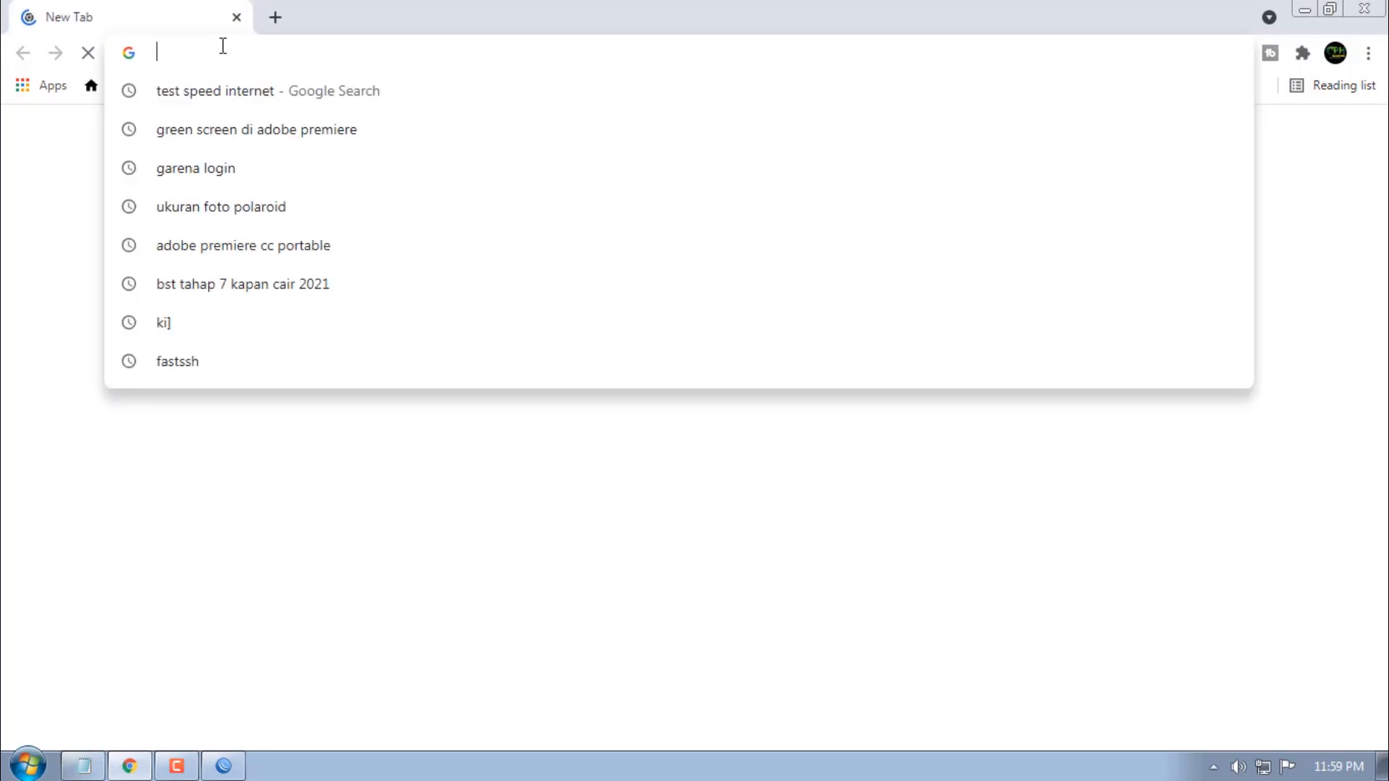
type("8")
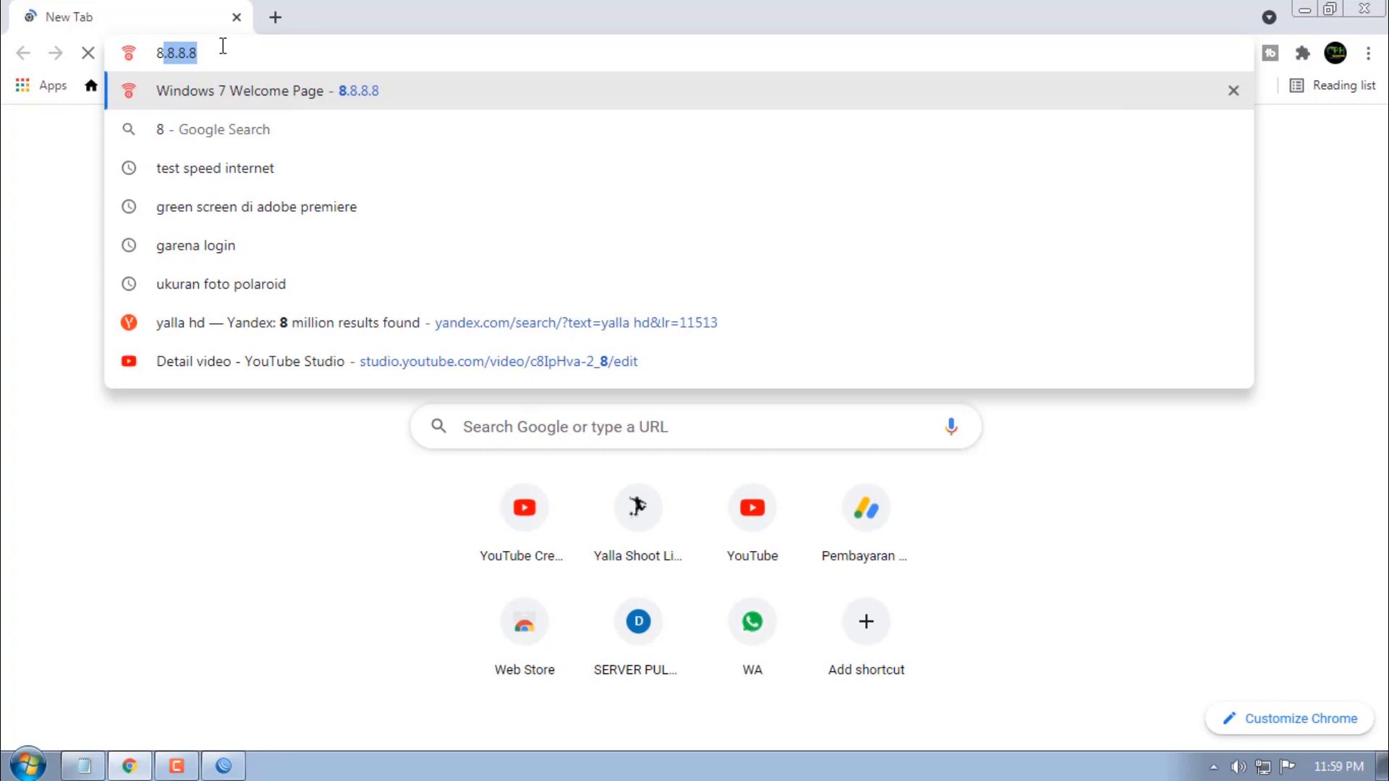
type(".8.8.8")
key("Return")
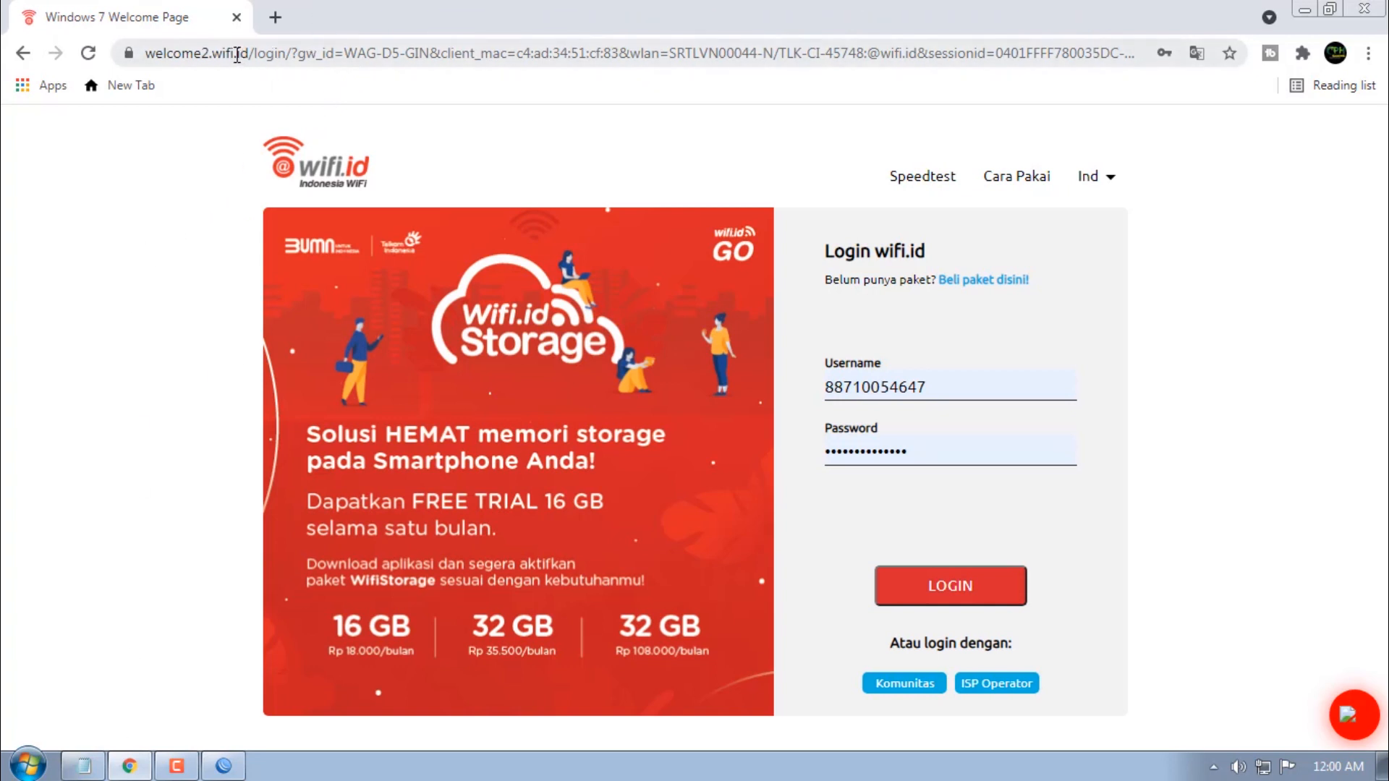
Step: Copy the complete URL of the wifi.id login page
left_click(221, 57)
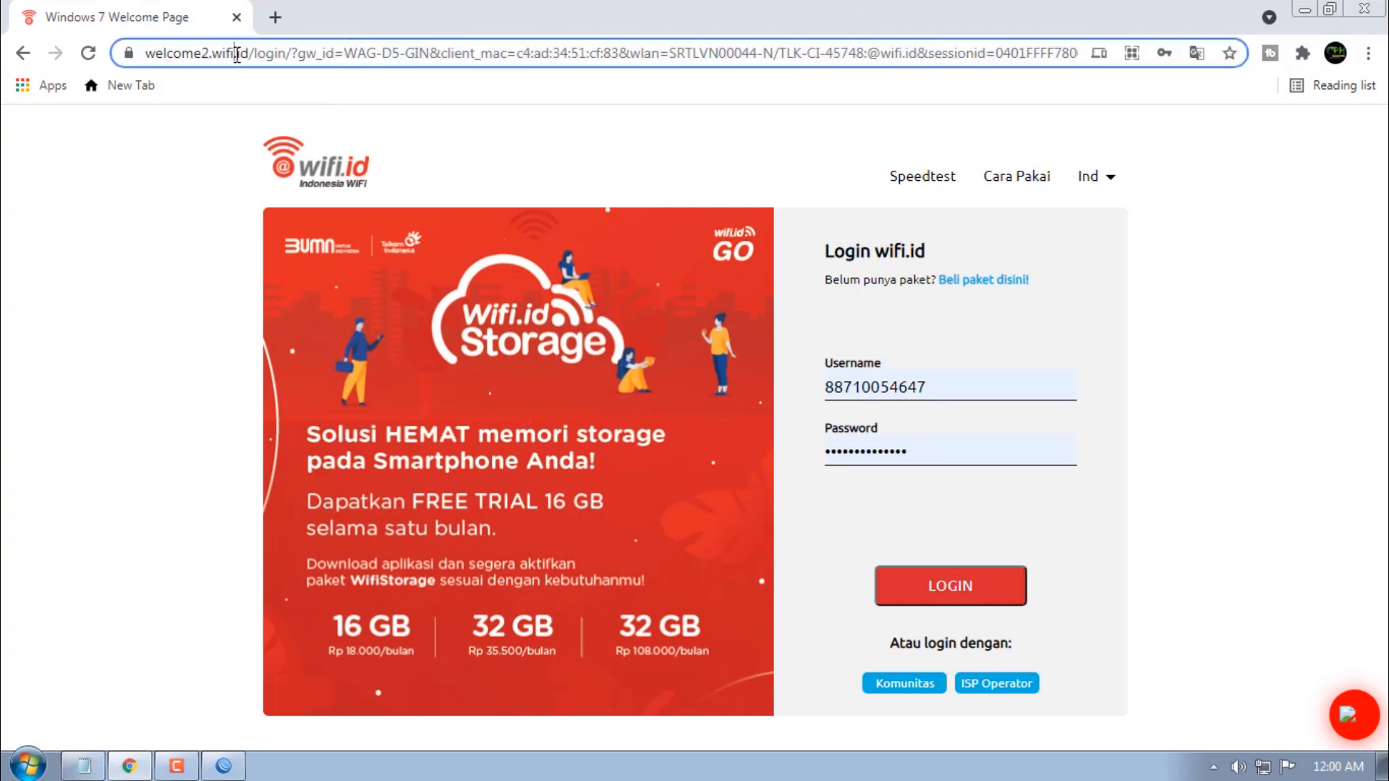
right_click(189, 56)
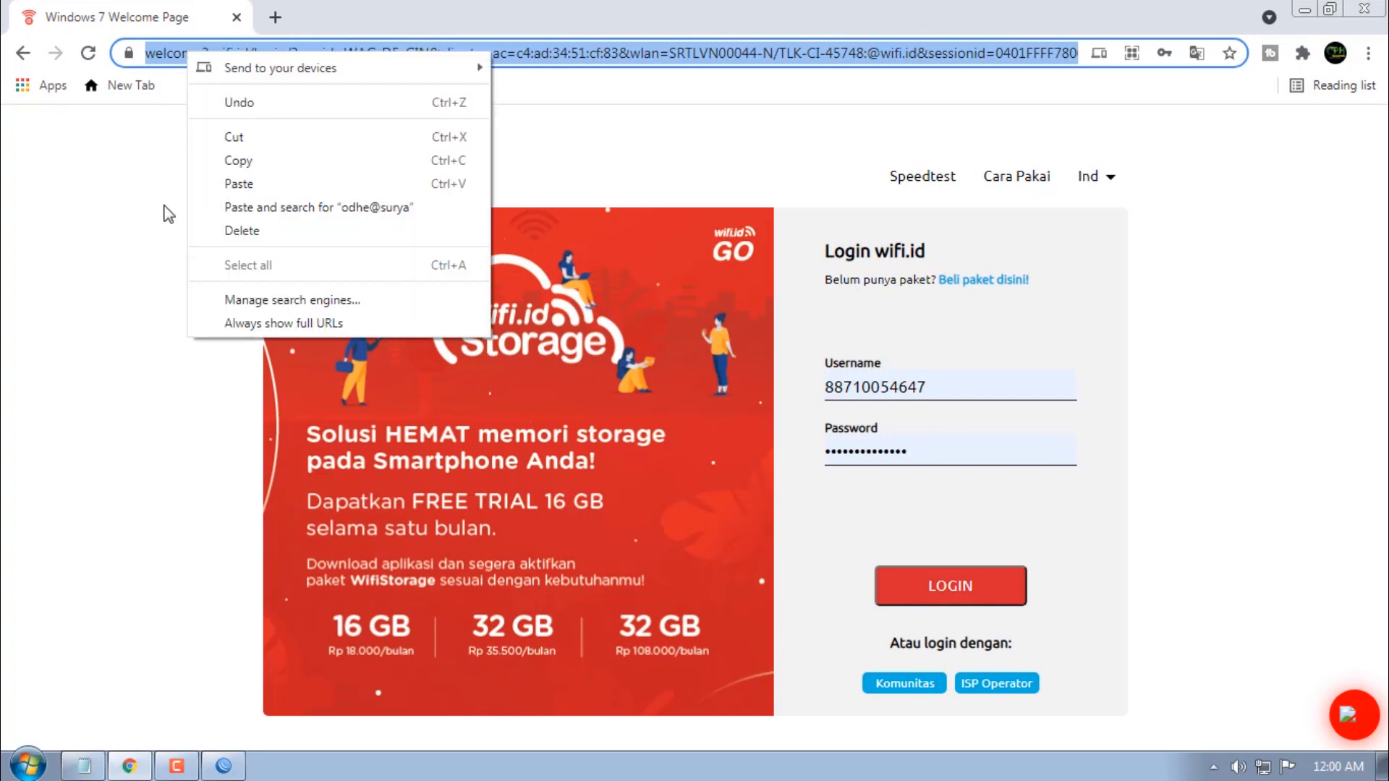
left_click(185, 191)
left_click(281, 49)
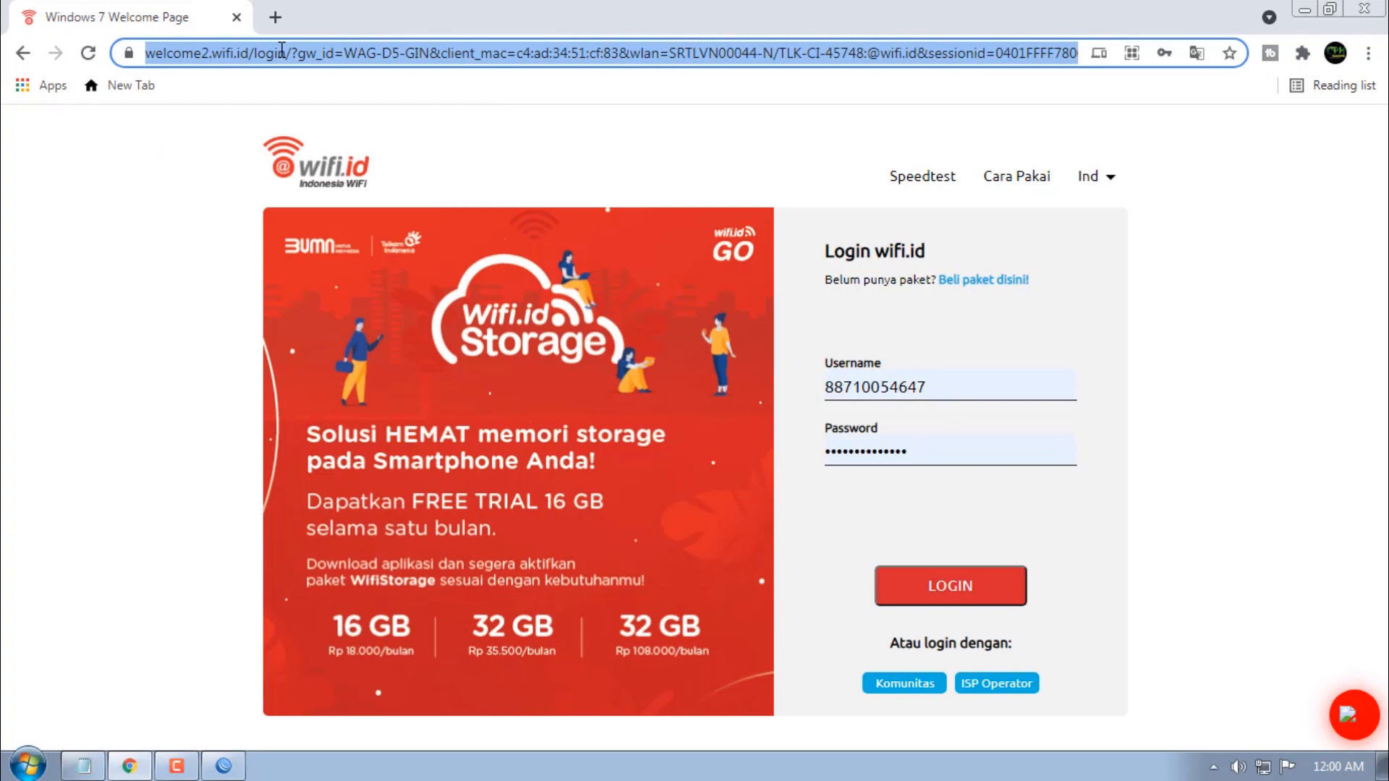
right_click(281, 49)
left_click(352, 159)
left_click(95, 771)
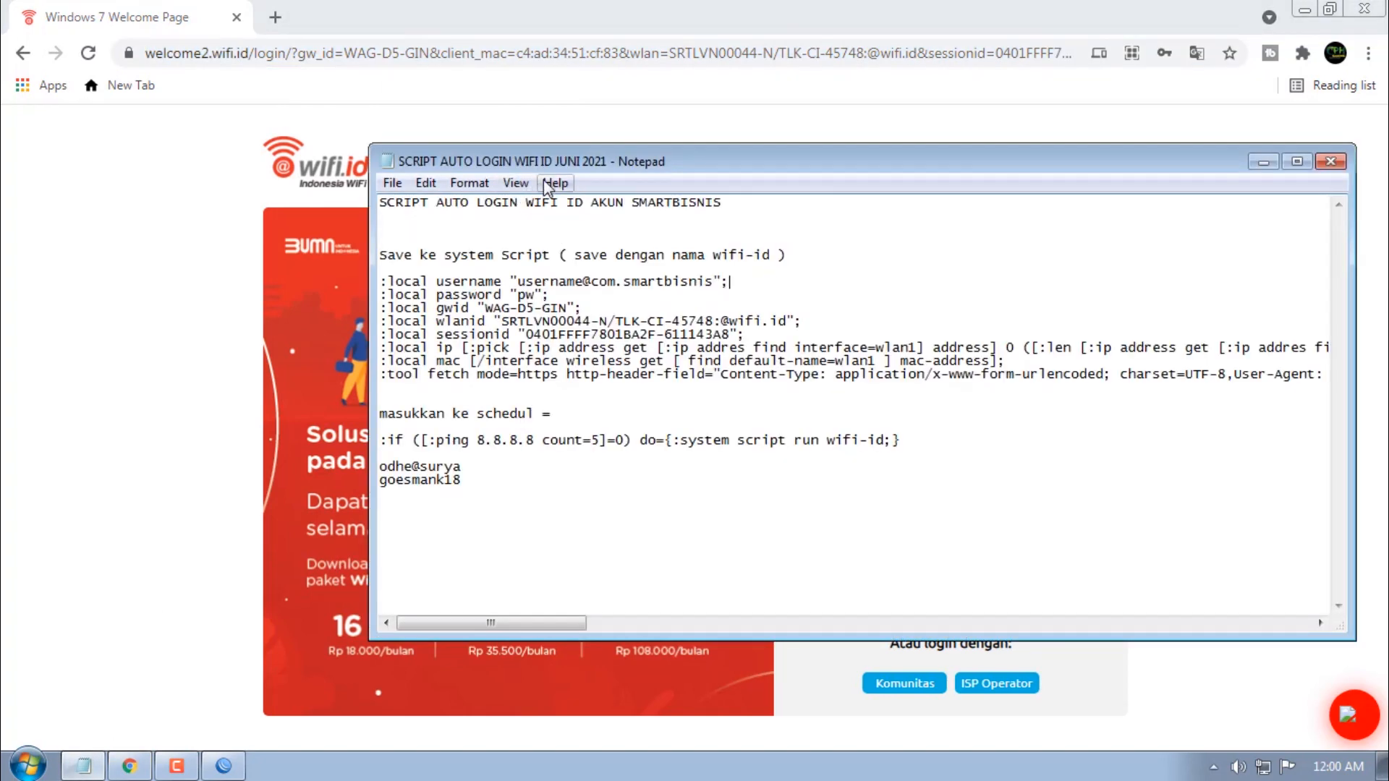
left_click_drag(581, 168, 364, 137)
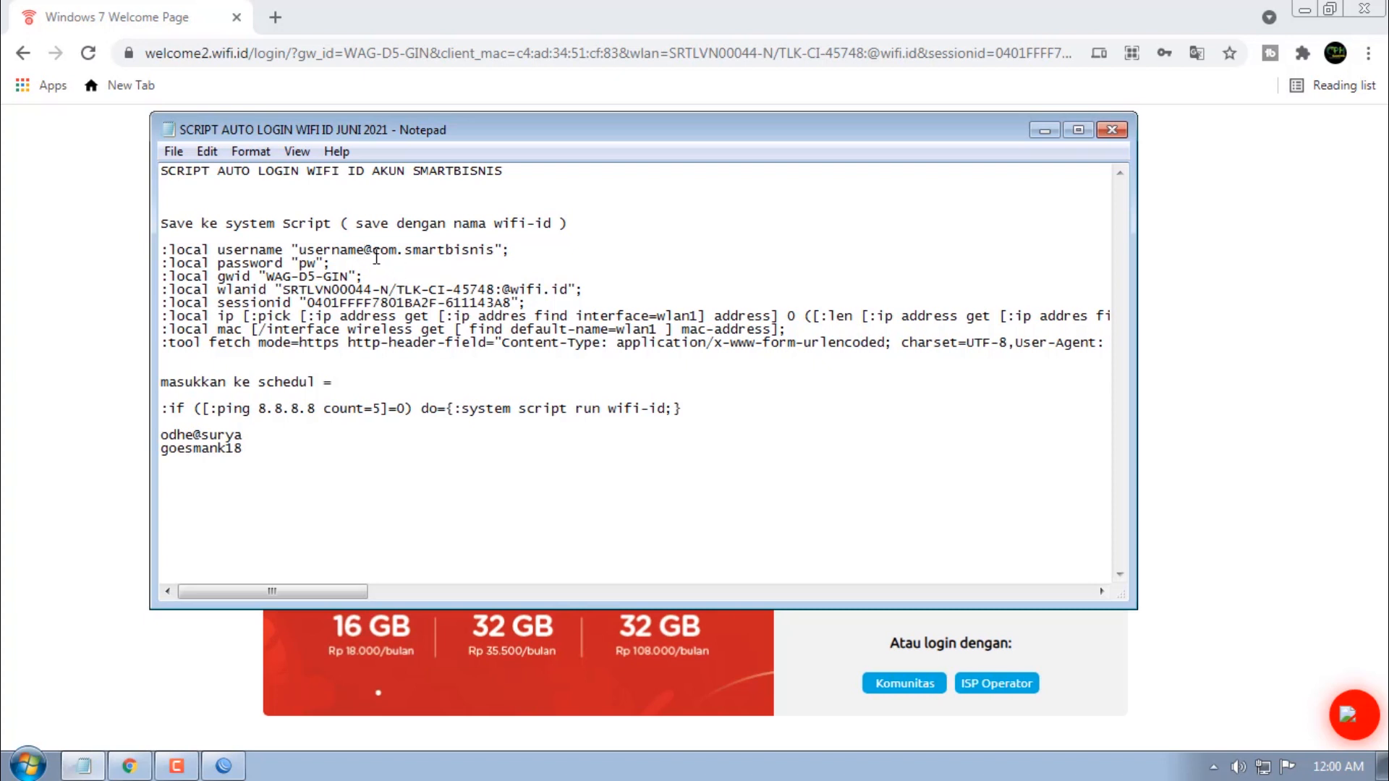
left_click_drag(369, 250, 498, 256)
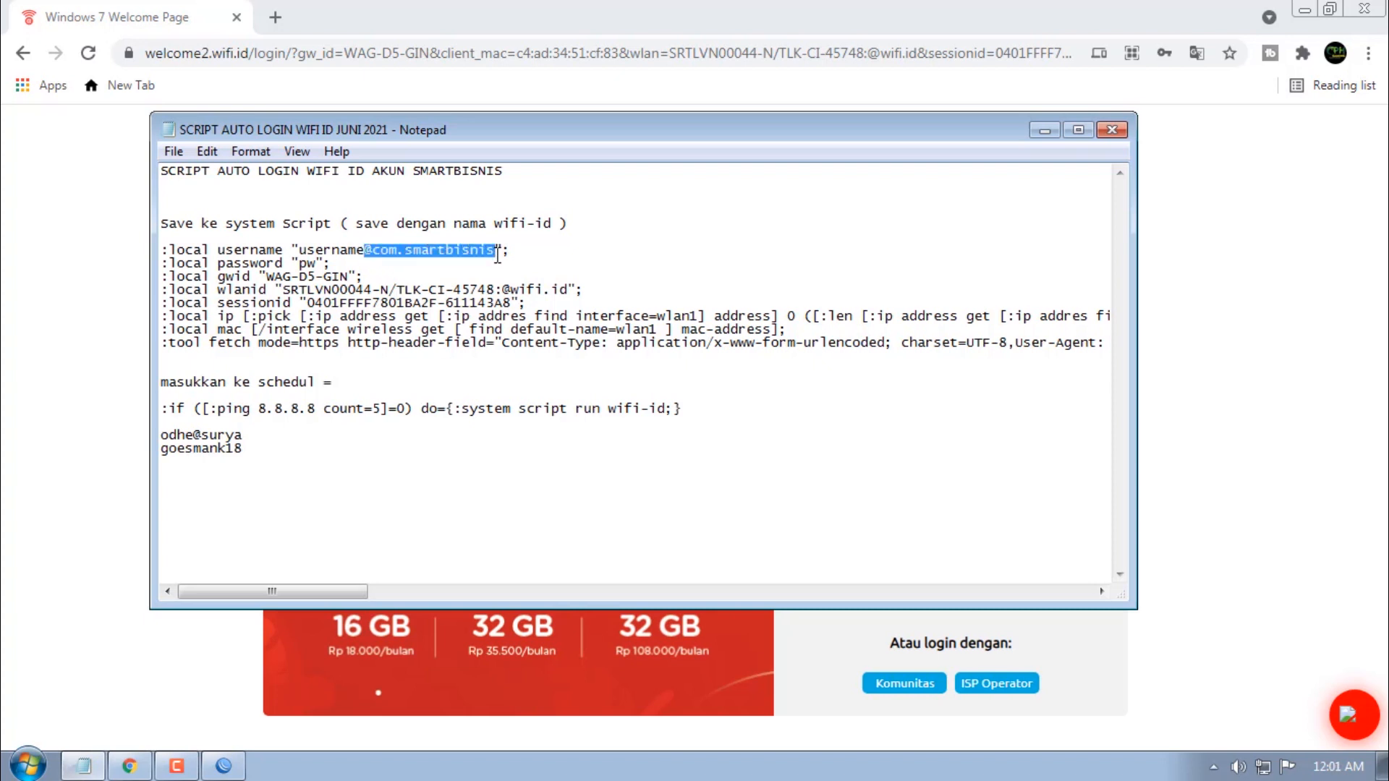
left_click(681, 409)
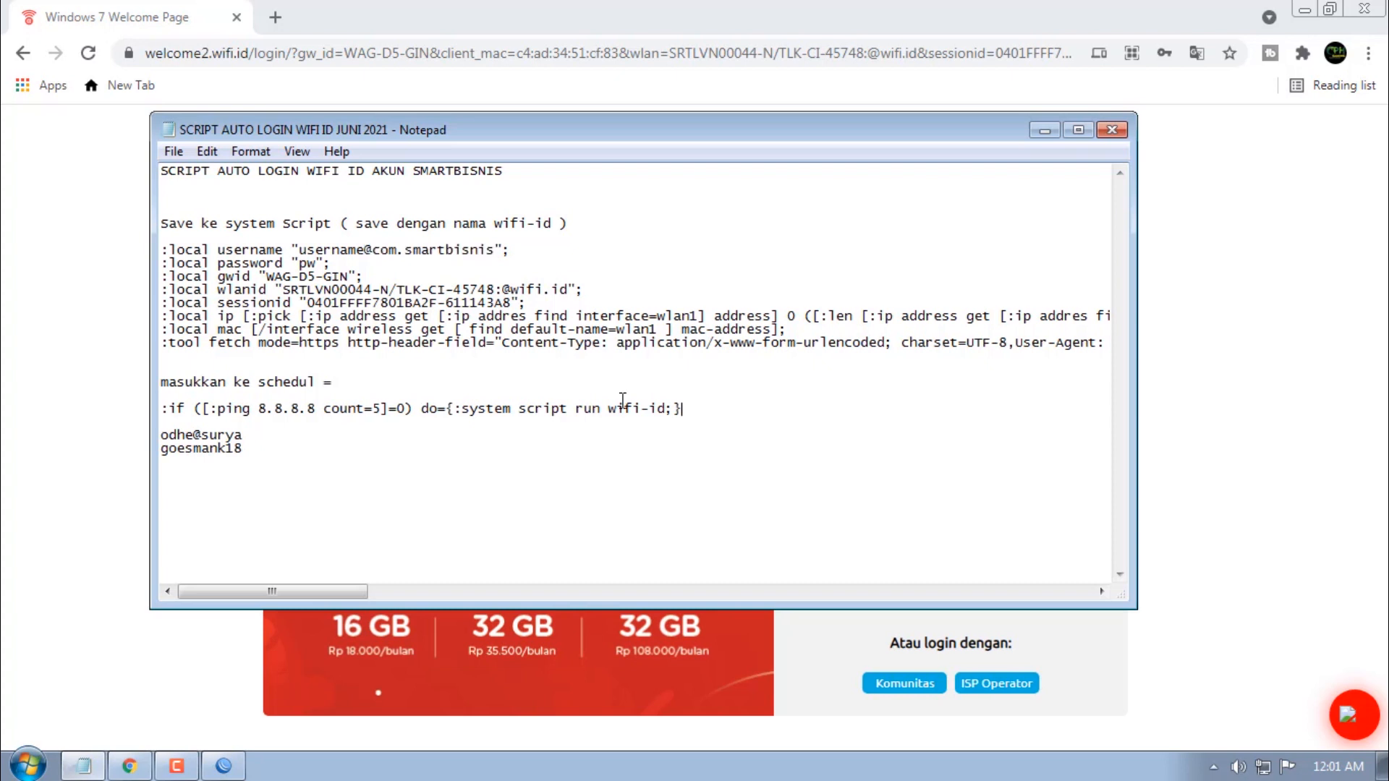
Step: Paste the wifi.id login page's URL on a new line below the ping command in the Notepad script and select that line
left_click(371, 55)
left_click(371, 55)
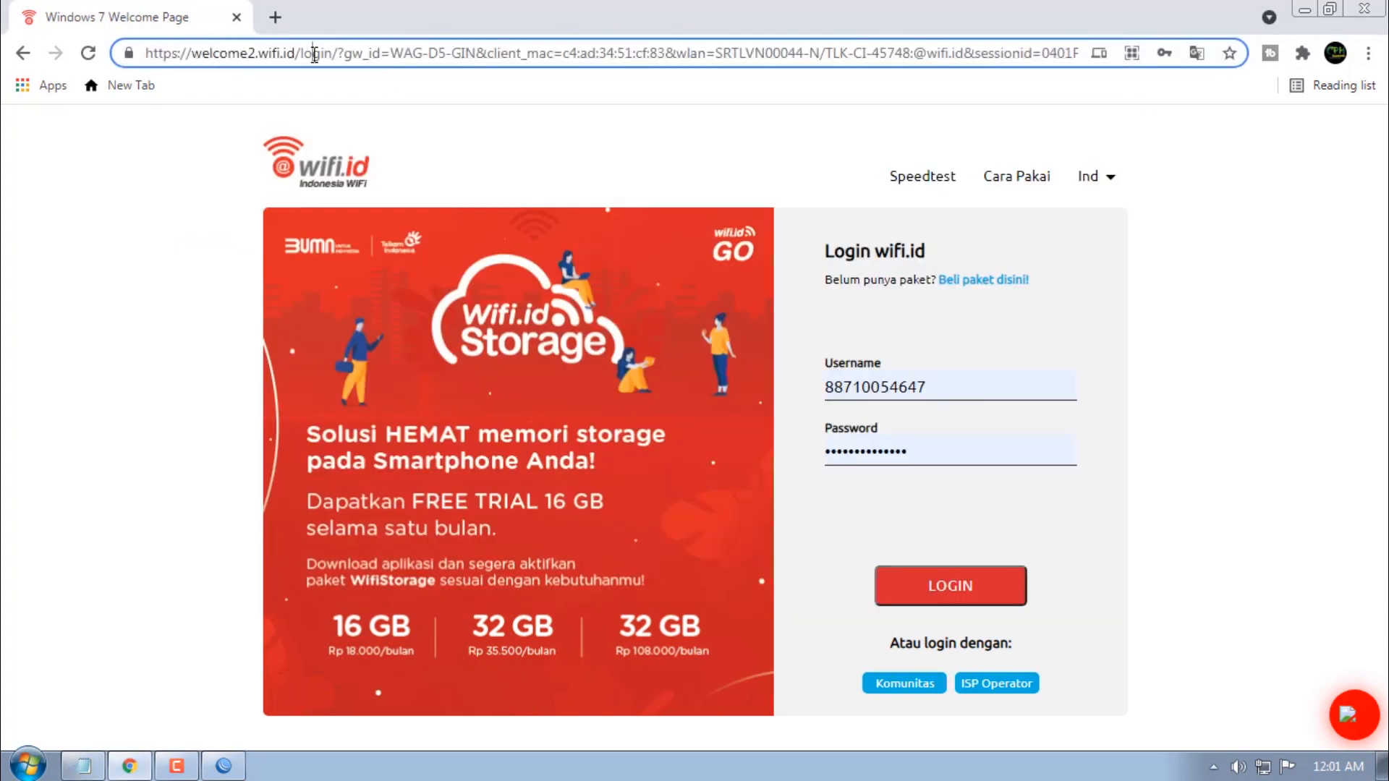
left_click(156, 48)
left_click(84, 766)
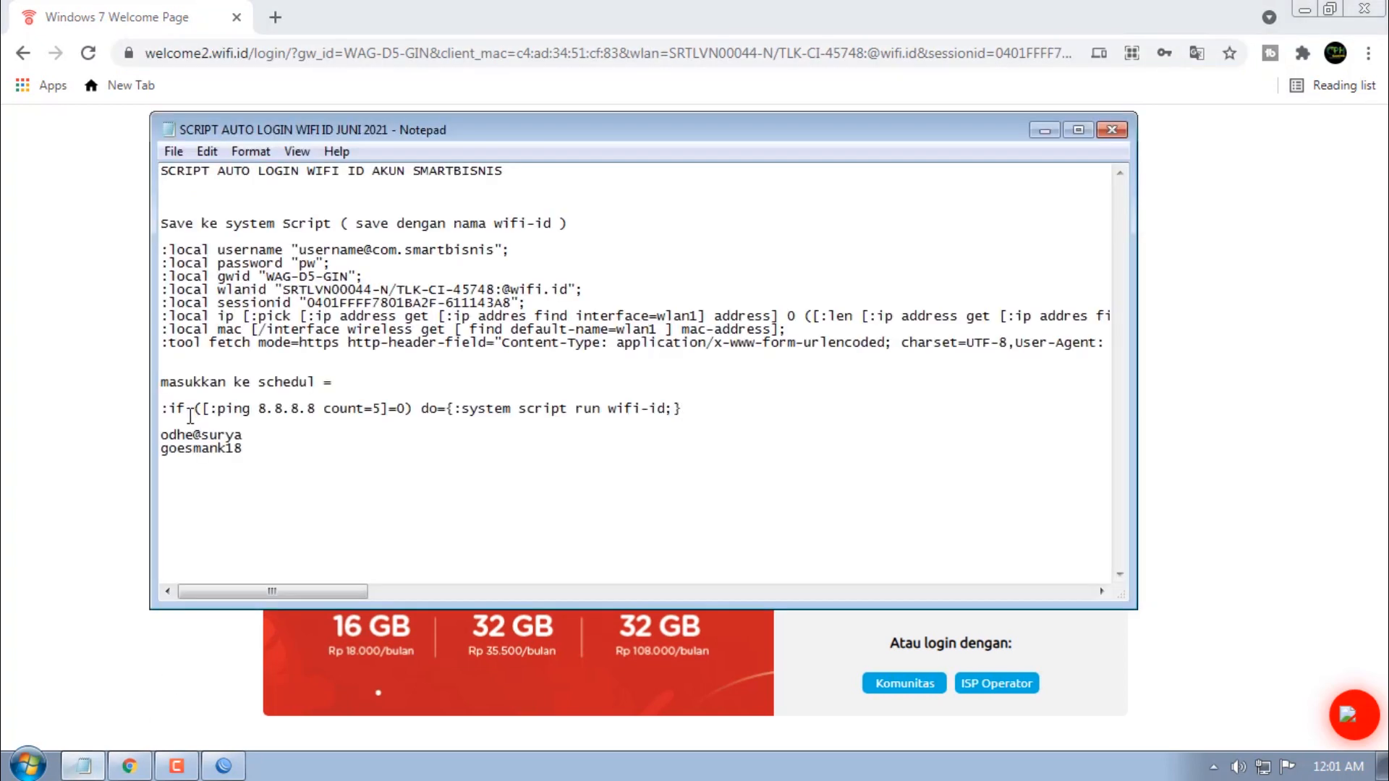
left_click(706, 397)
left_click(695, 422)
key("Return")
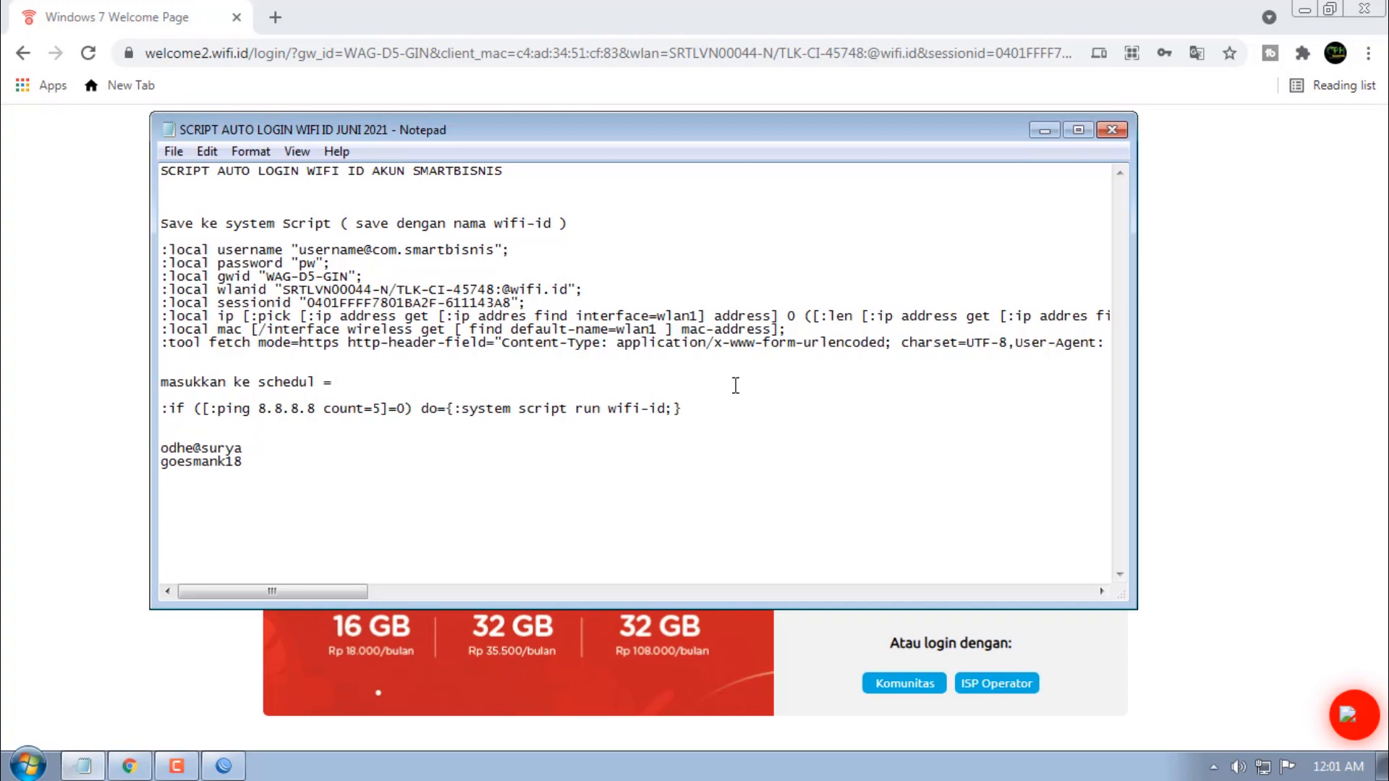
key("ctrl+v")
key("Return")
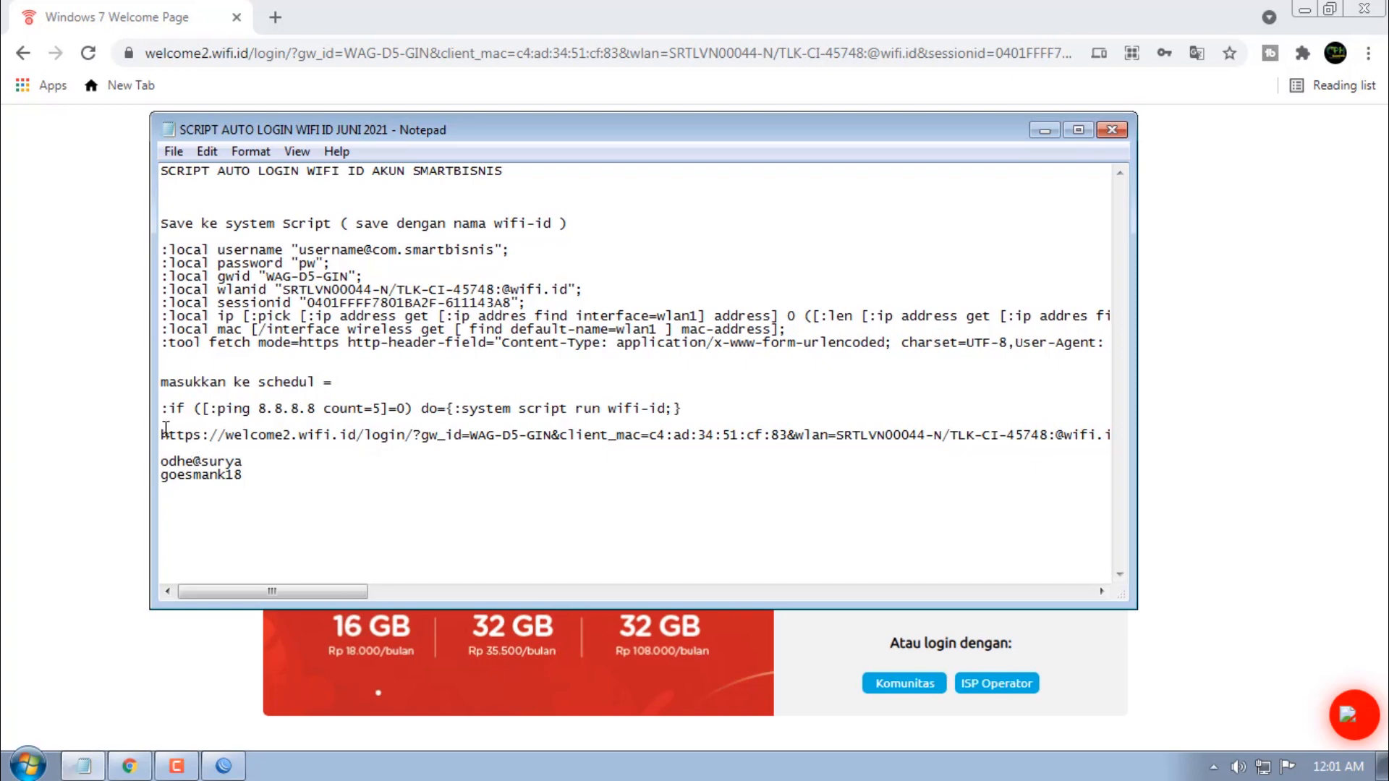
left_click_drag(163, 430, 375, 448)
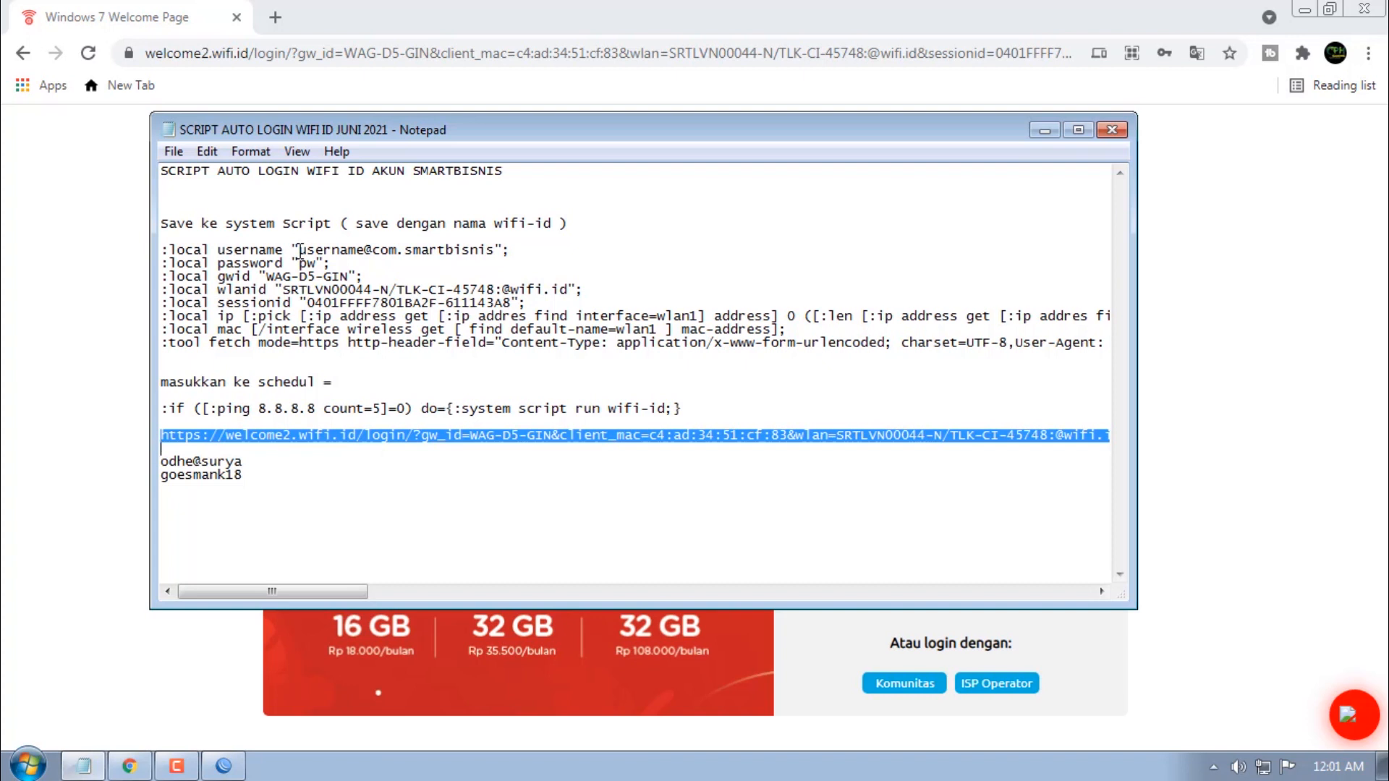
left_click_drag(299, 250, 376, 248)
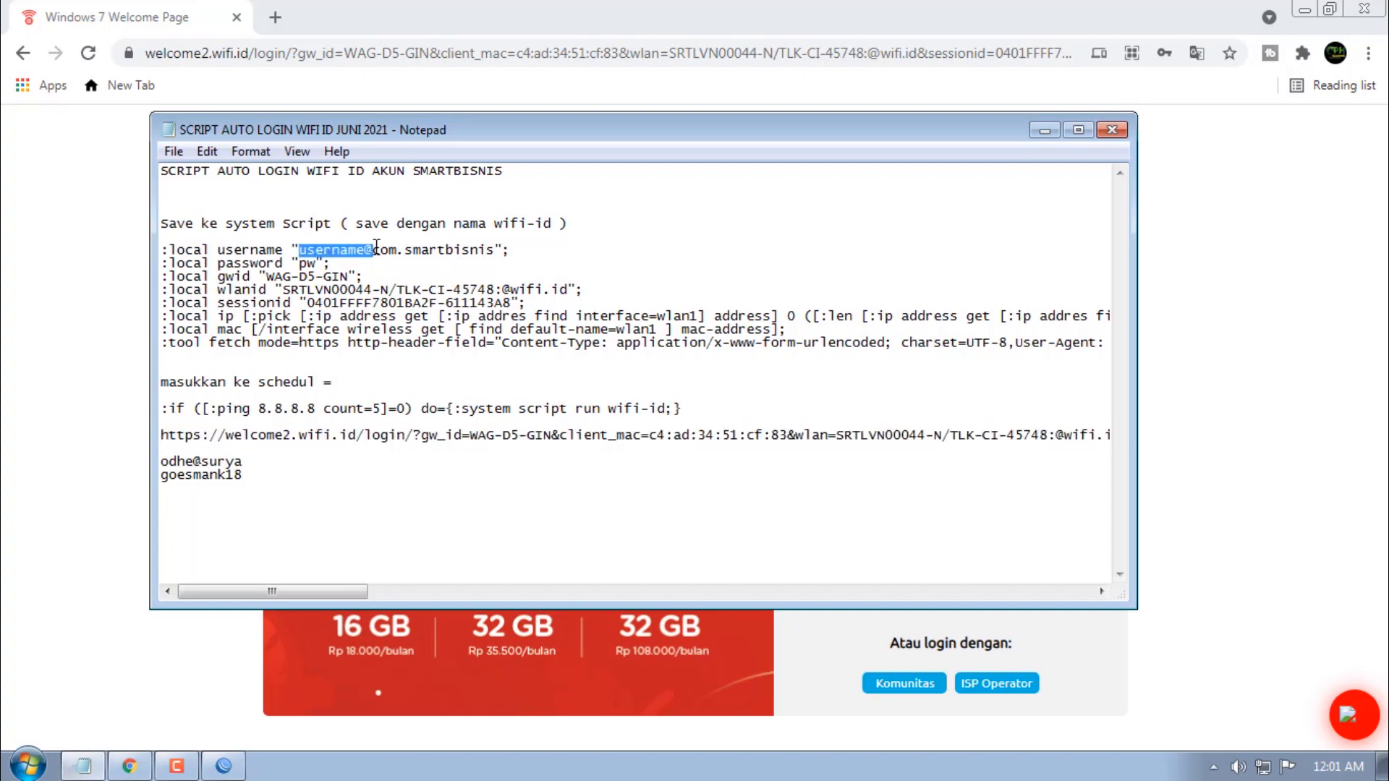
left_click_drag(377, 248, 374, 246)
left_click_drag(373, 246, 364, 248)
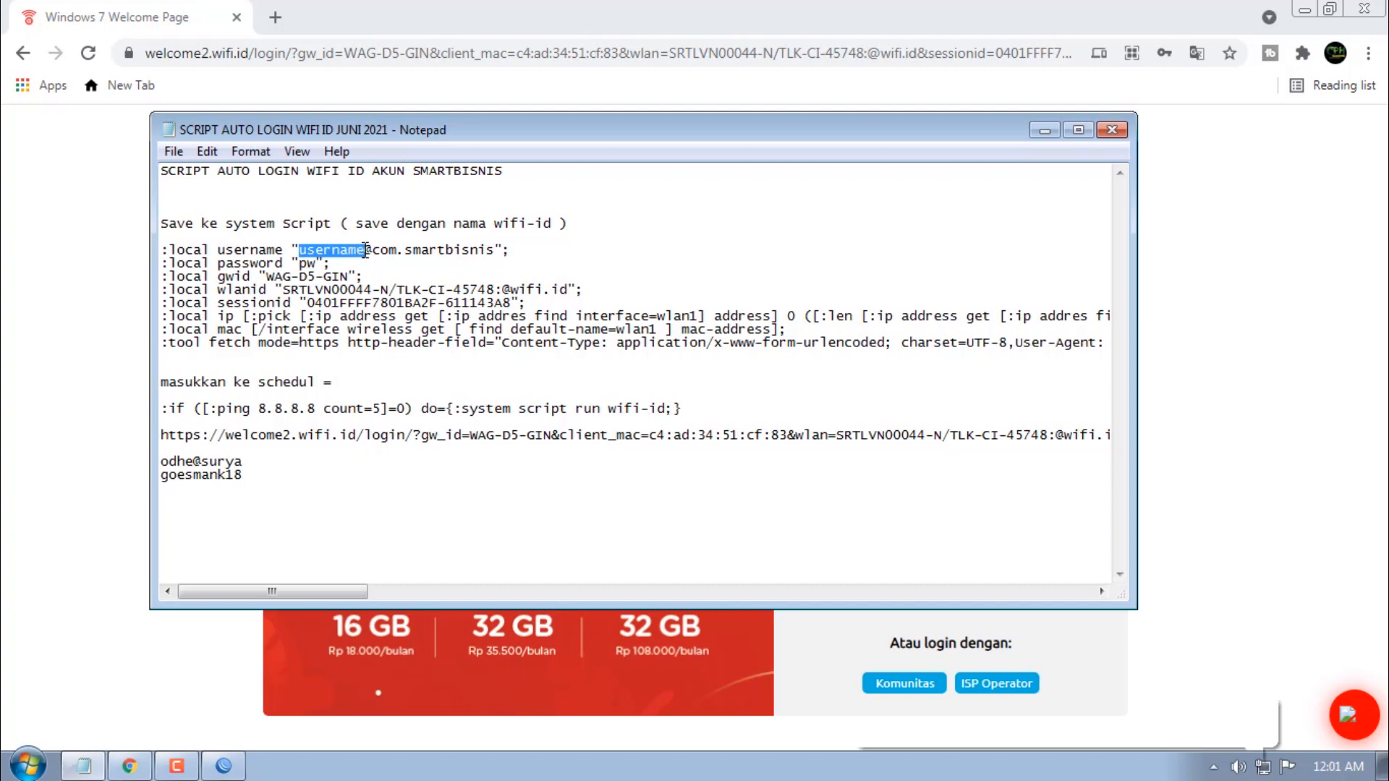
left_click_drag(242, 461, 146, 460)
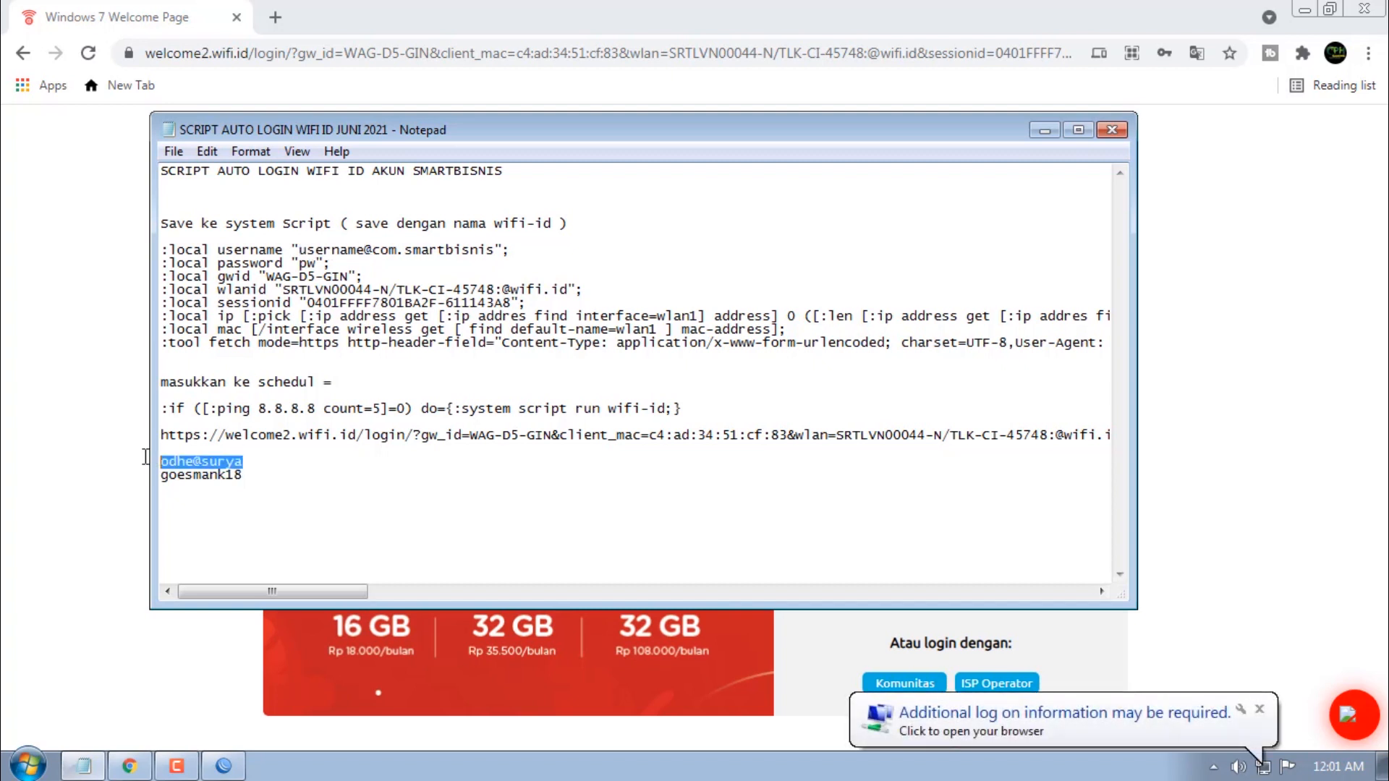
right_click(188, 457)
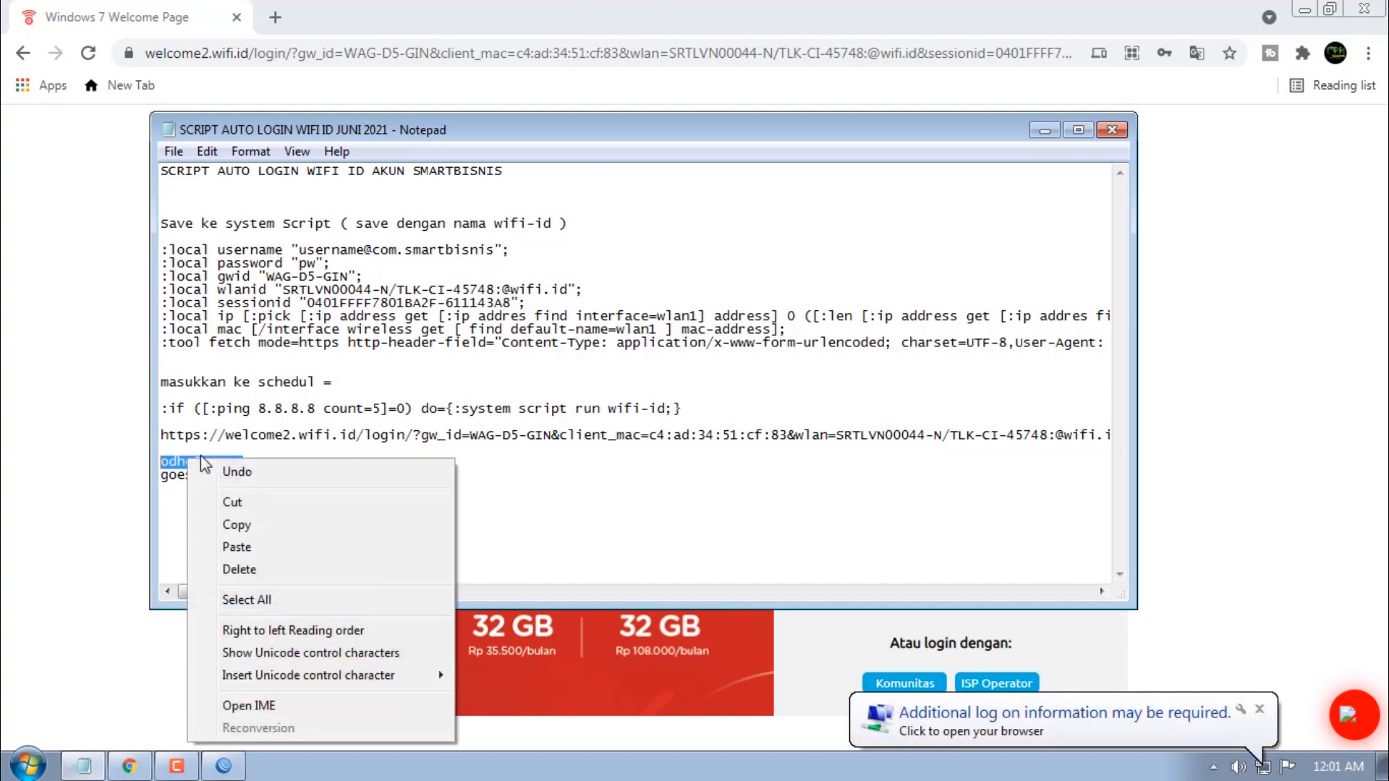
left_click(232, 525)
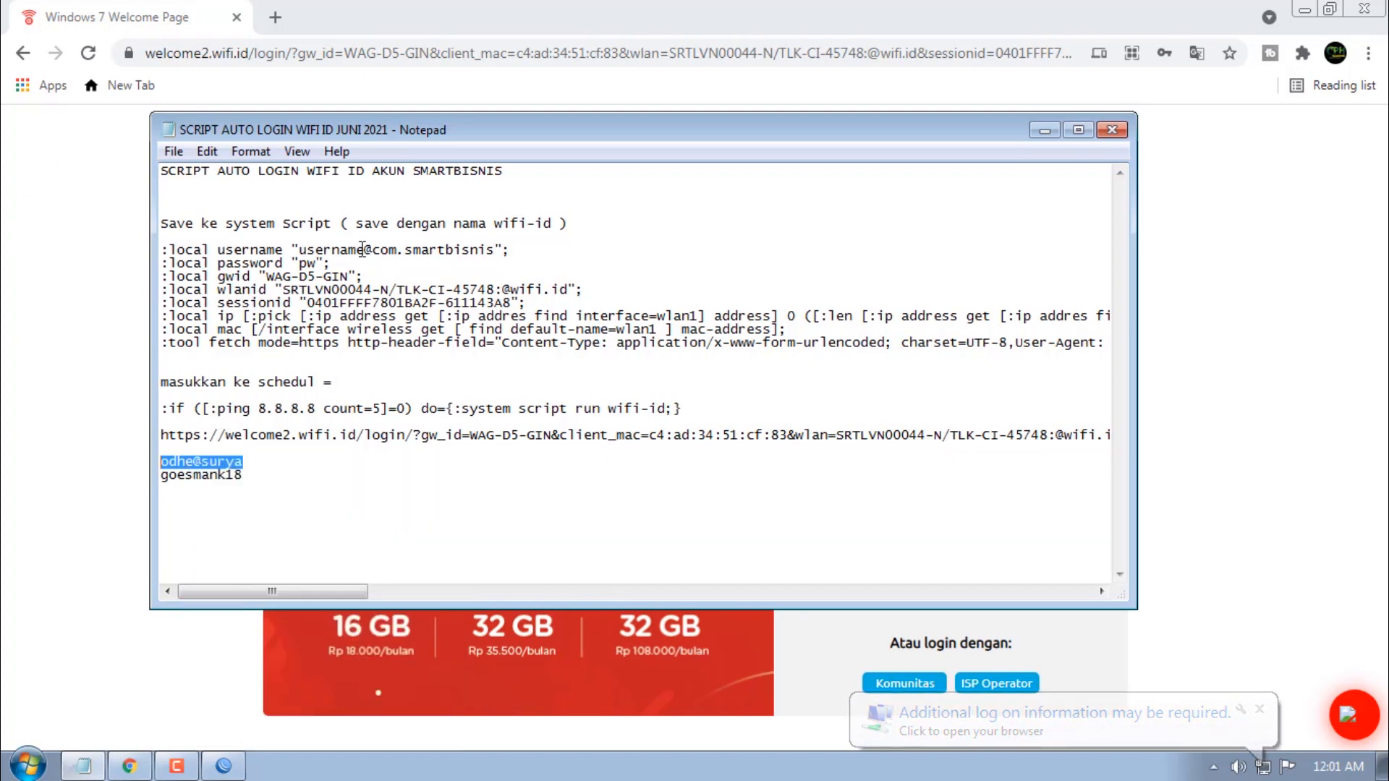
left_click_drag(299, 253, 366, 252)
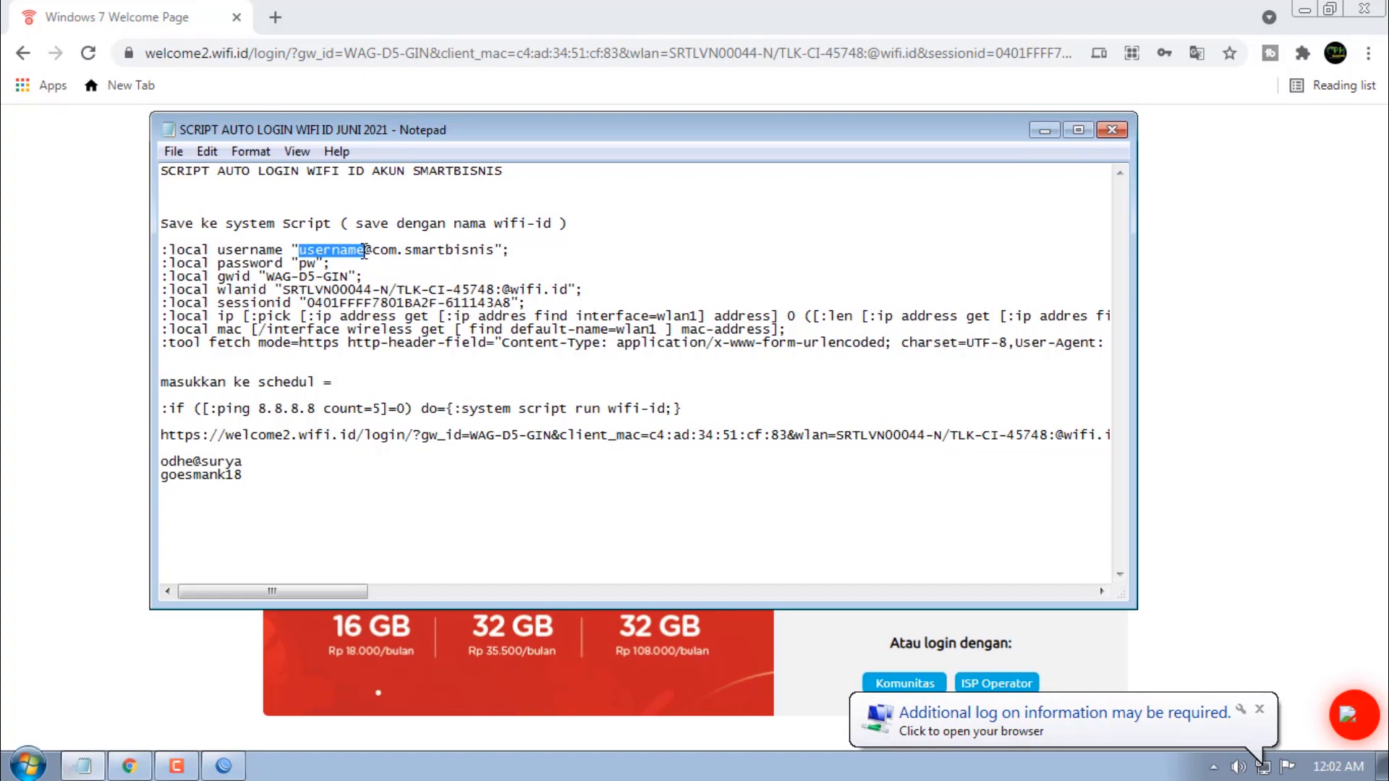
key("ctrl+v")
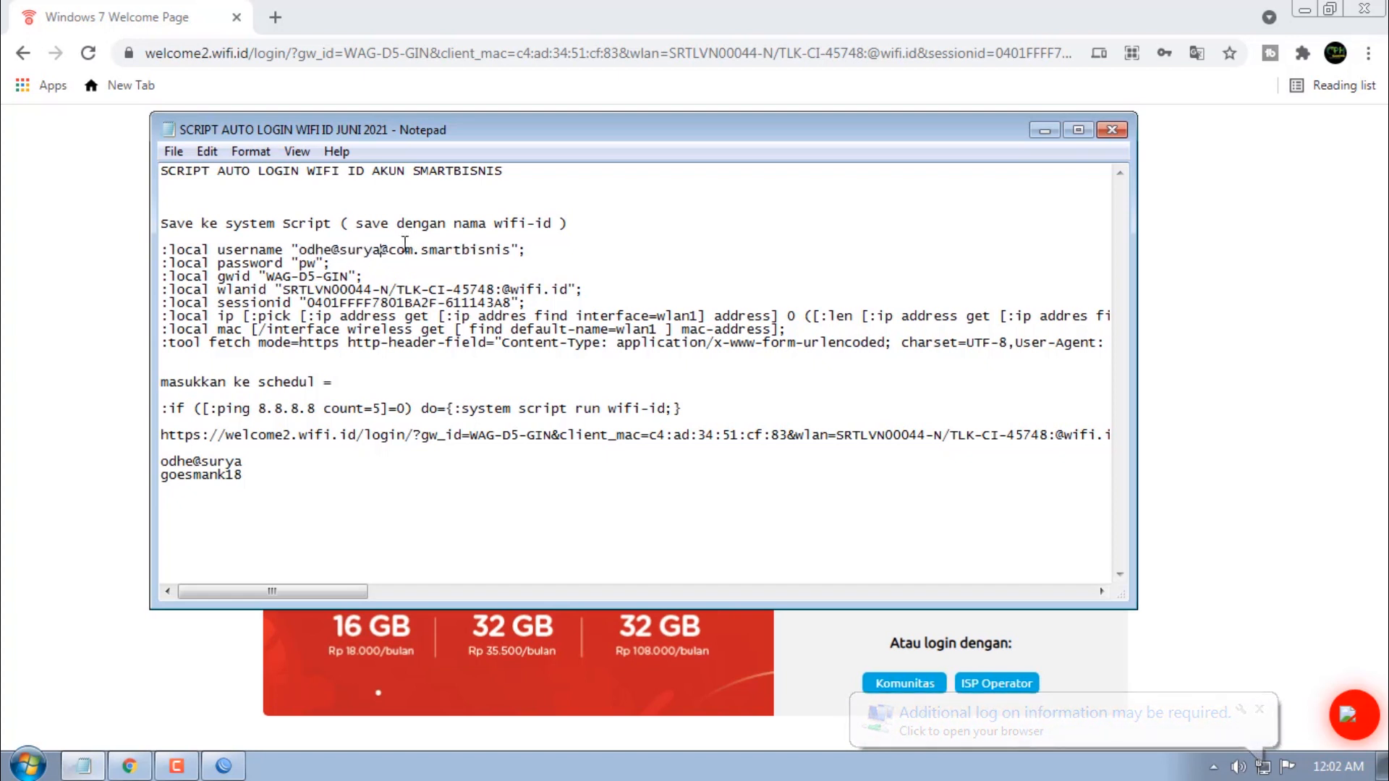
left_click_drag(384, 250, 510, 250)
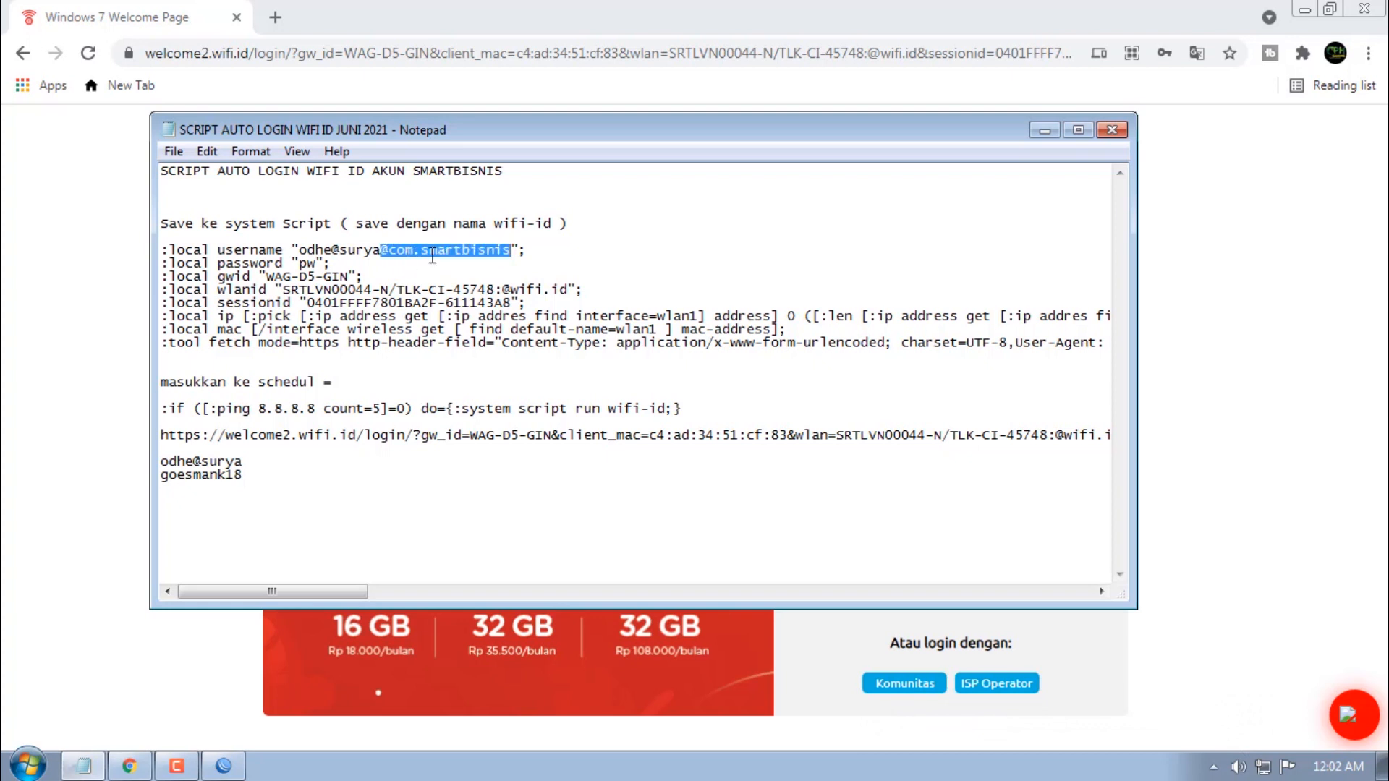
left_click(517, 250)
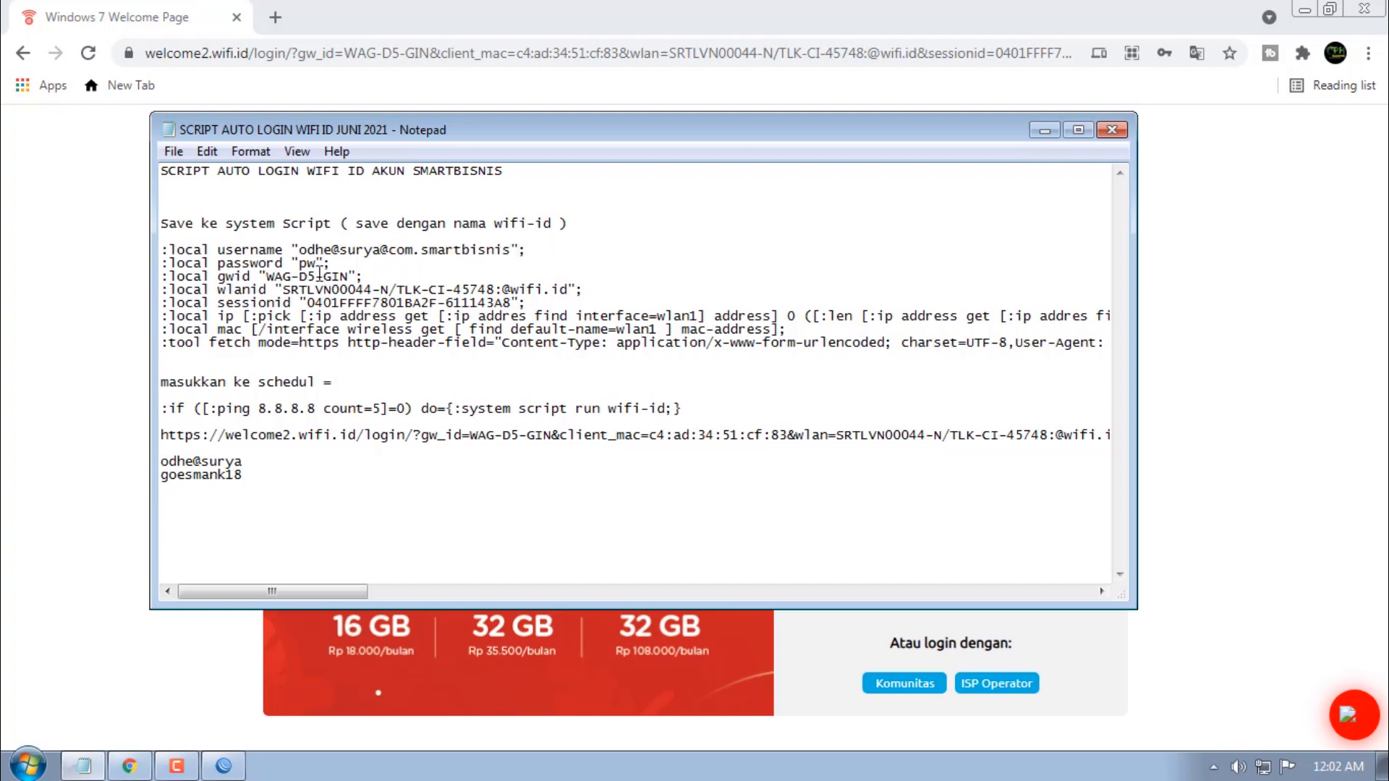
Step: Replace the pw placeholder in the script's password line with the account password noted at the end of the file
left_click_drag(315, 266, 309, 280)
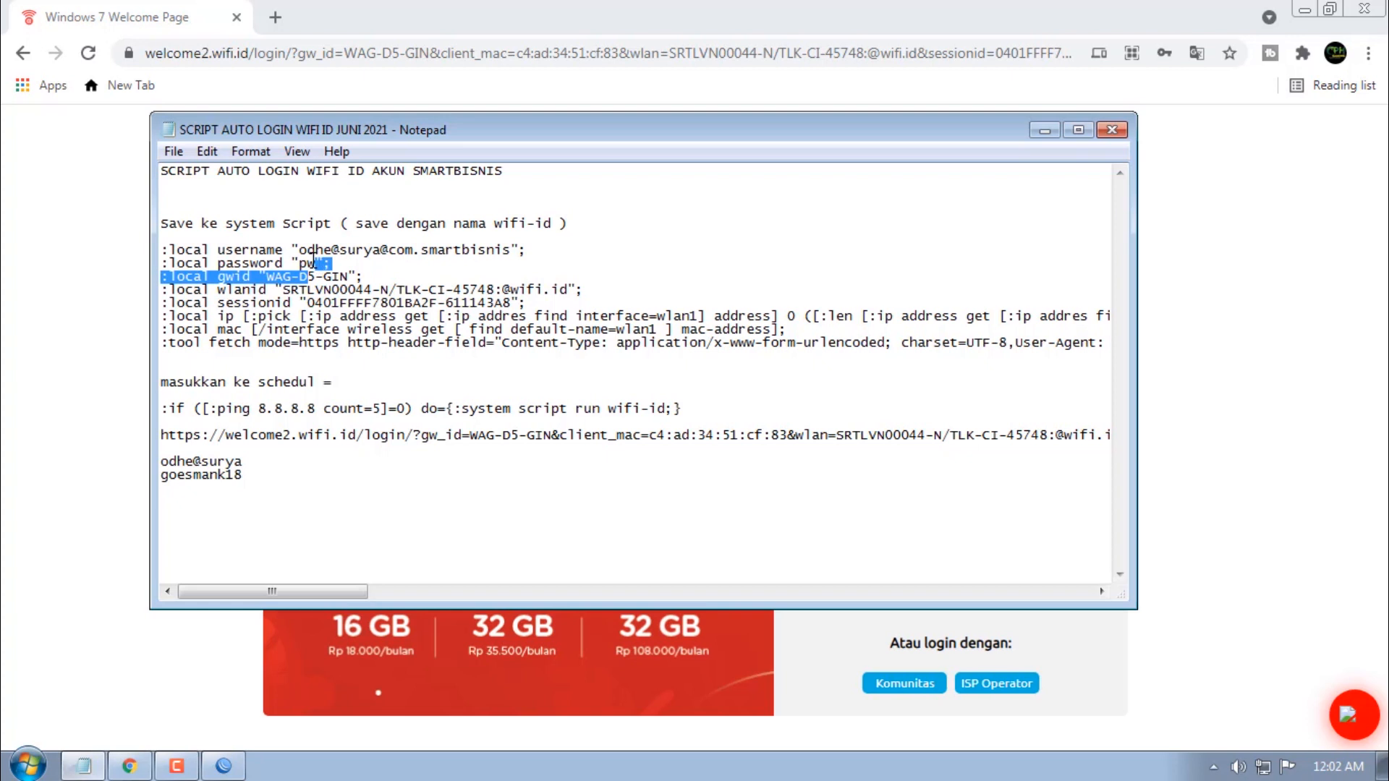
left_click(314, 262)
key("BackSpace")
key("BackSpace")
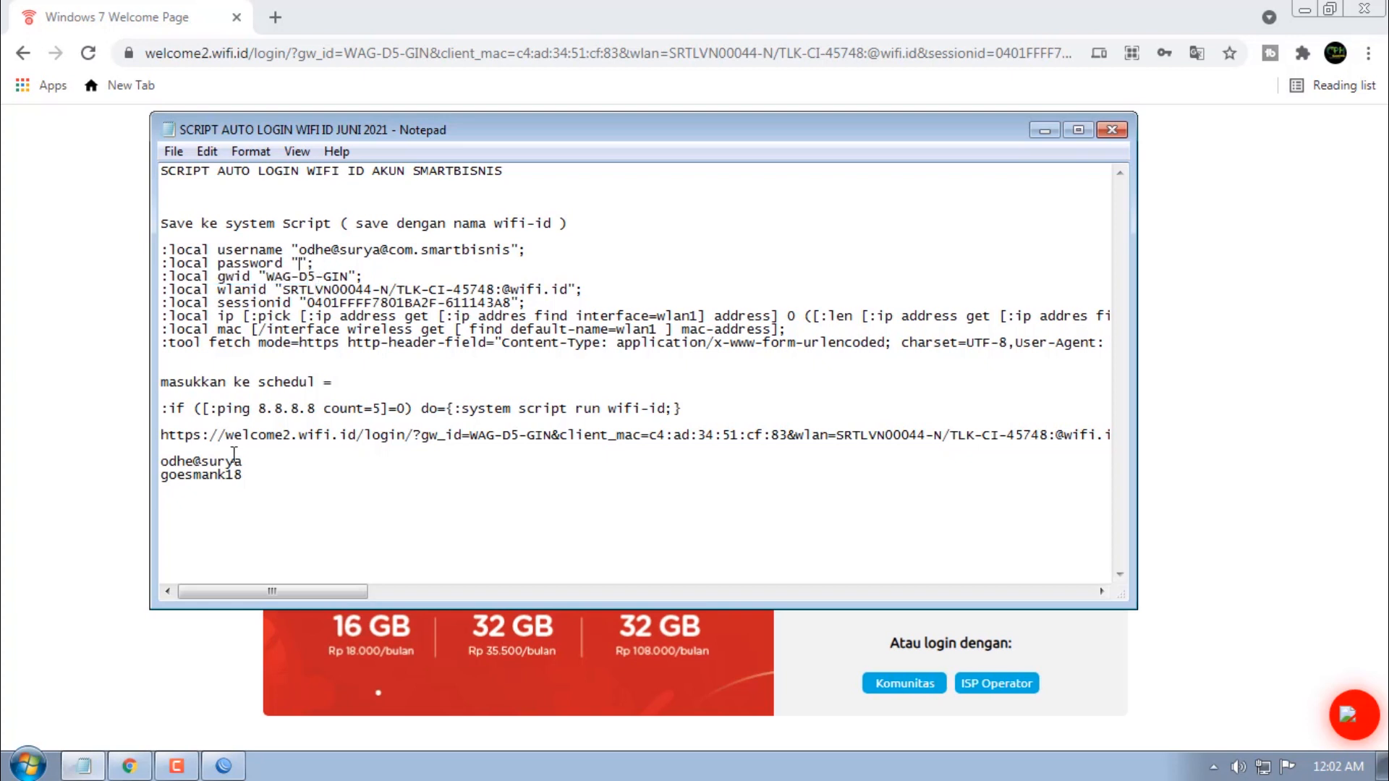
left_click_drag(243, 478, 163, 479)
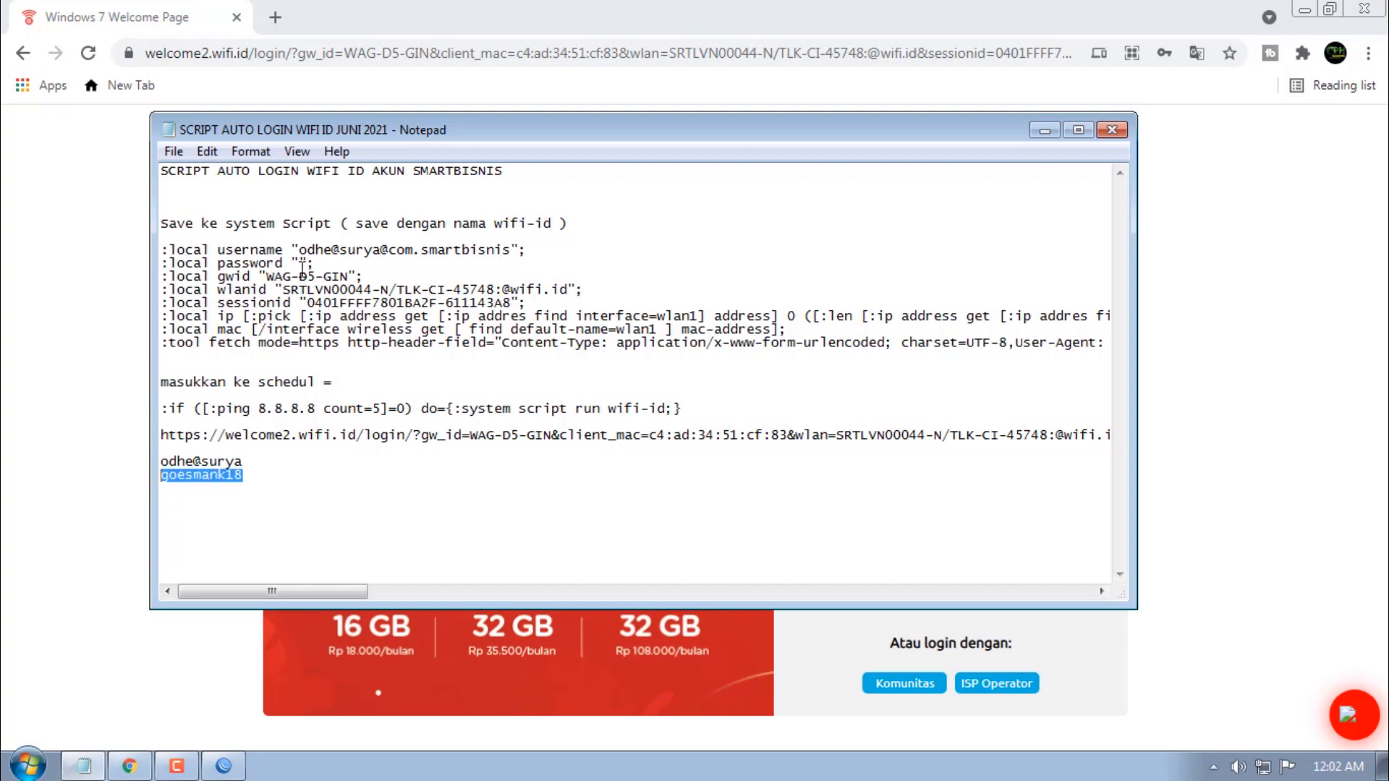
left_click(301, 263)
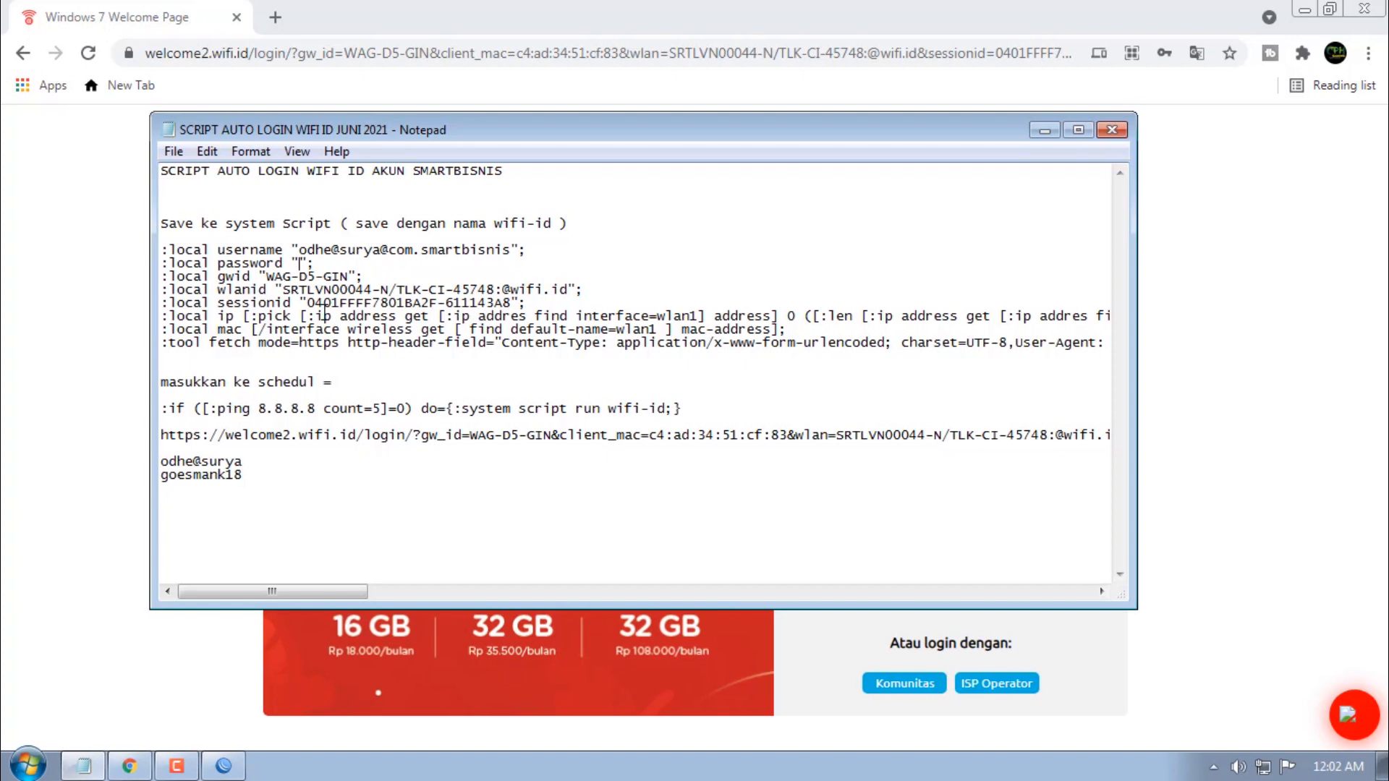
key("ctrl+v")
key("BackSpace")
key("BackSpace")
key("BackSpace")
key("BackSpace")
key("BackSpace")
key("BackSpace")
key("BackSpace")
key("BackSpace")
key("BackSpace")
key("BackSpace")
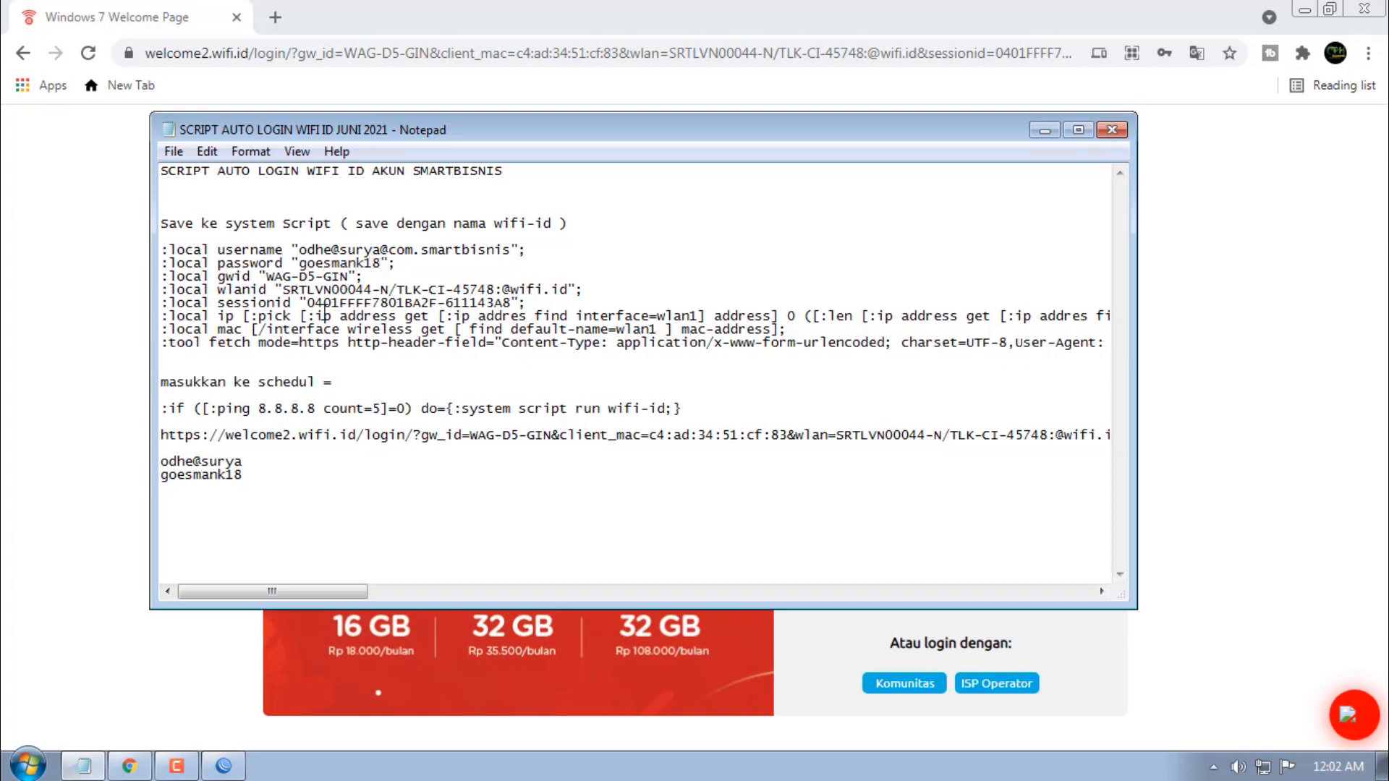
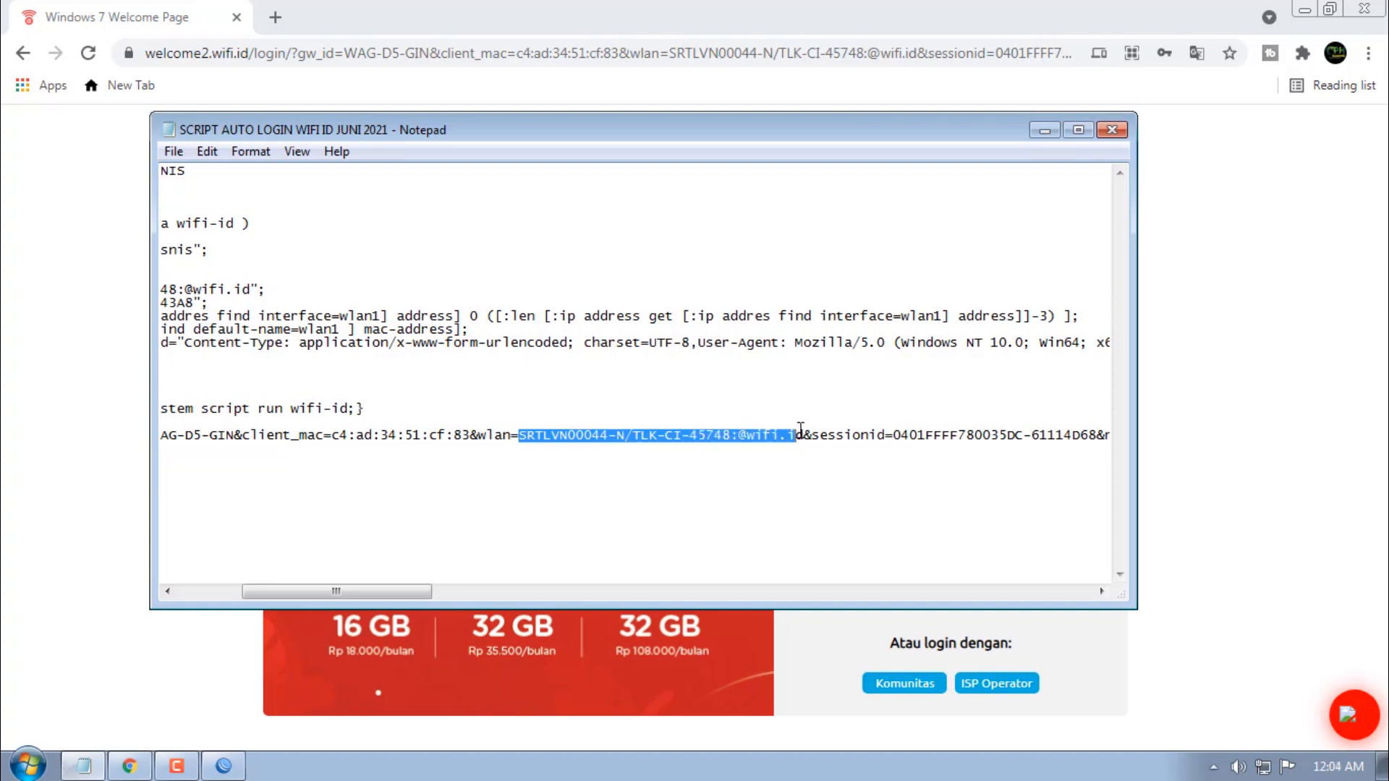
right_click(767, 441)
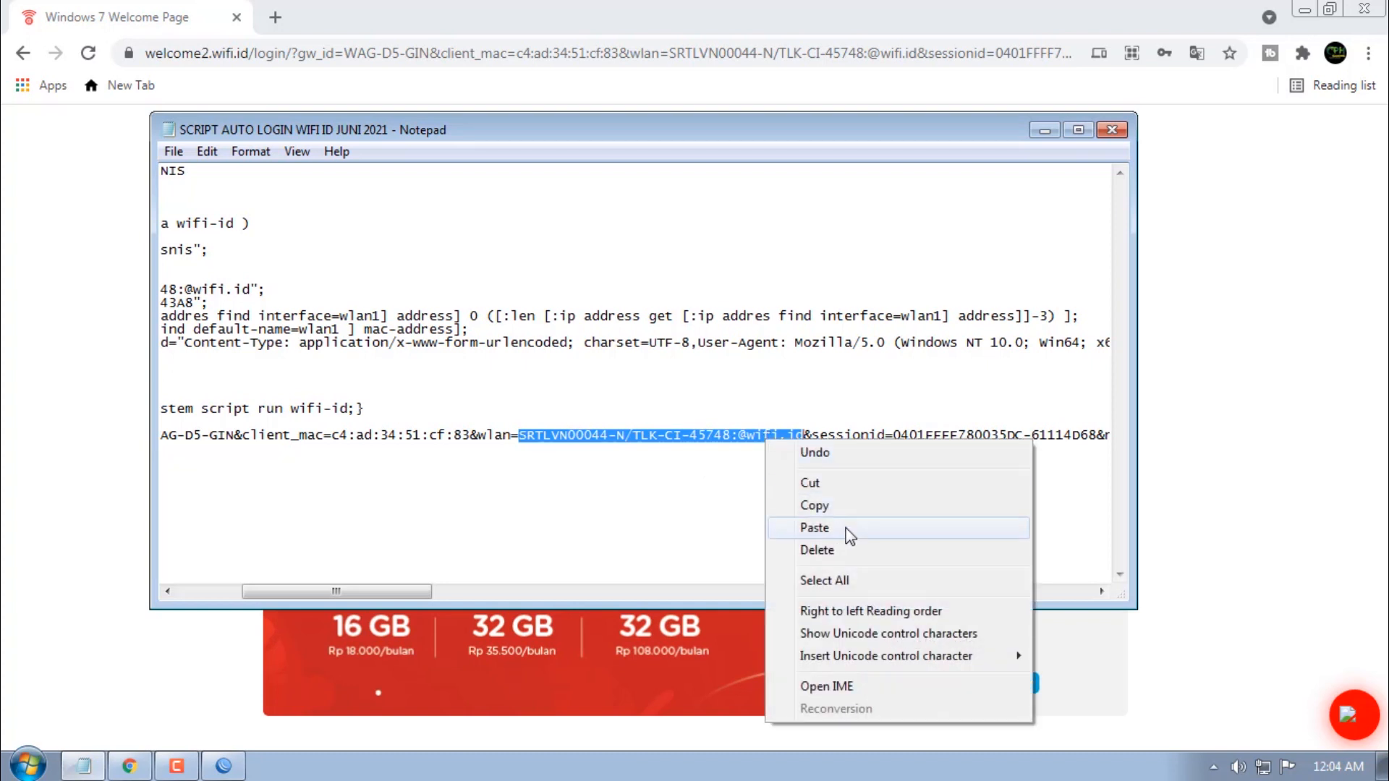
left_click(814, 506)
scroll(314, 543, "left", 5)
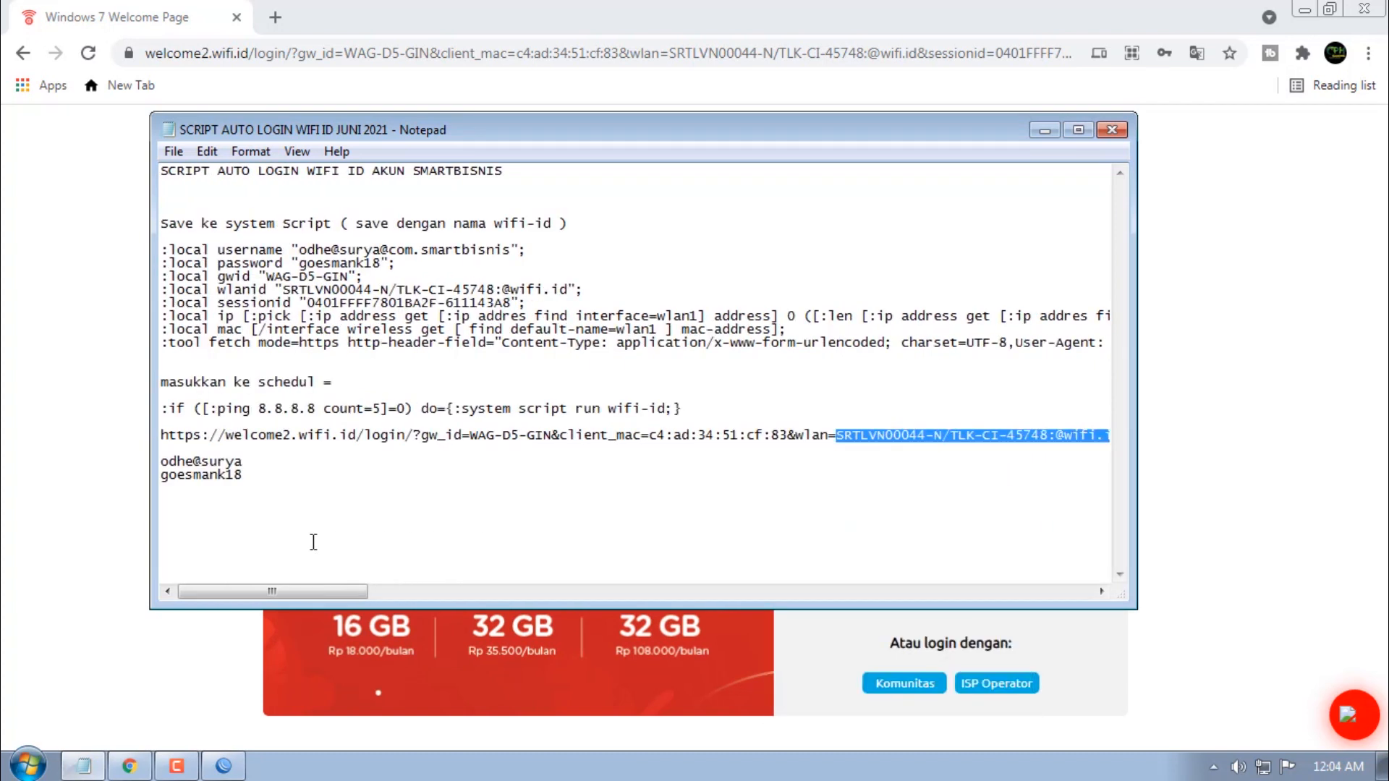
left_click_drag(283, 290, 571, 288)
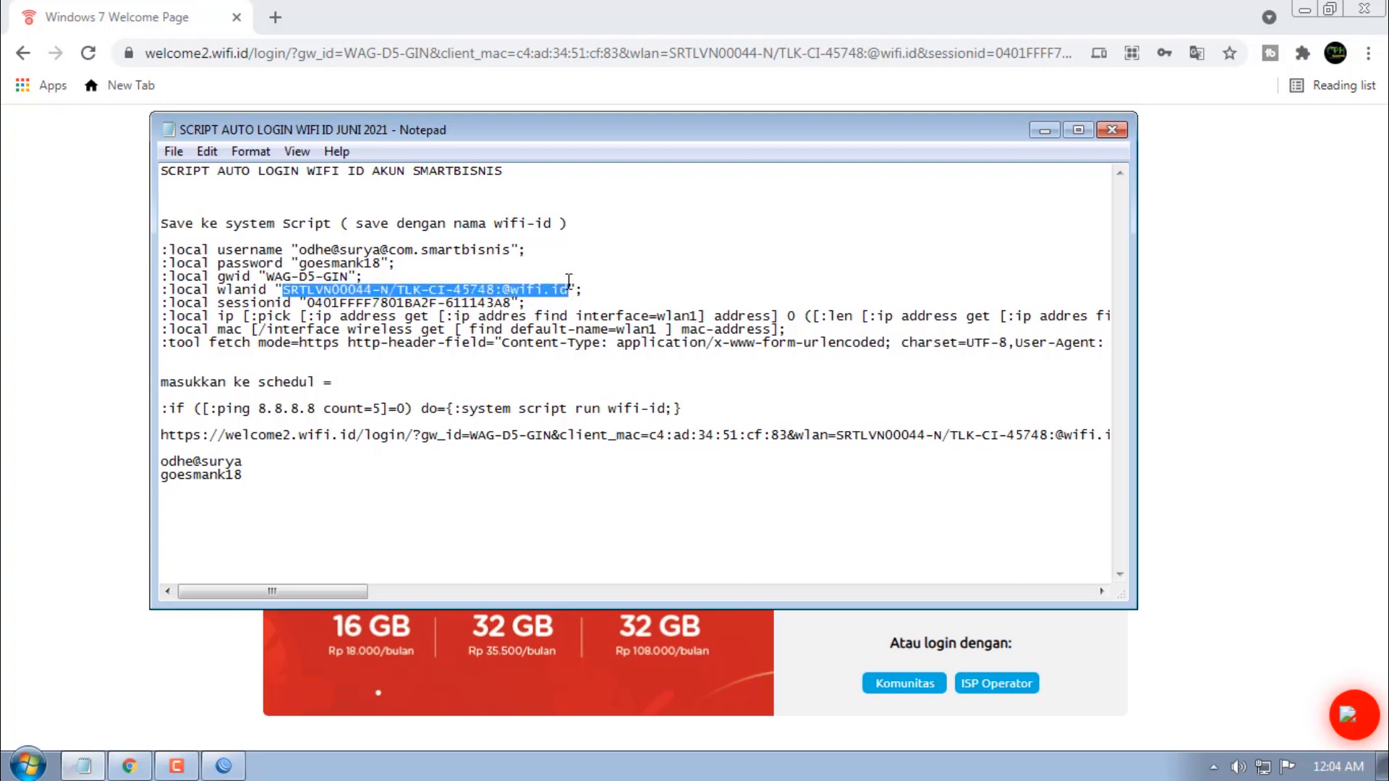
left_click(568, 281)
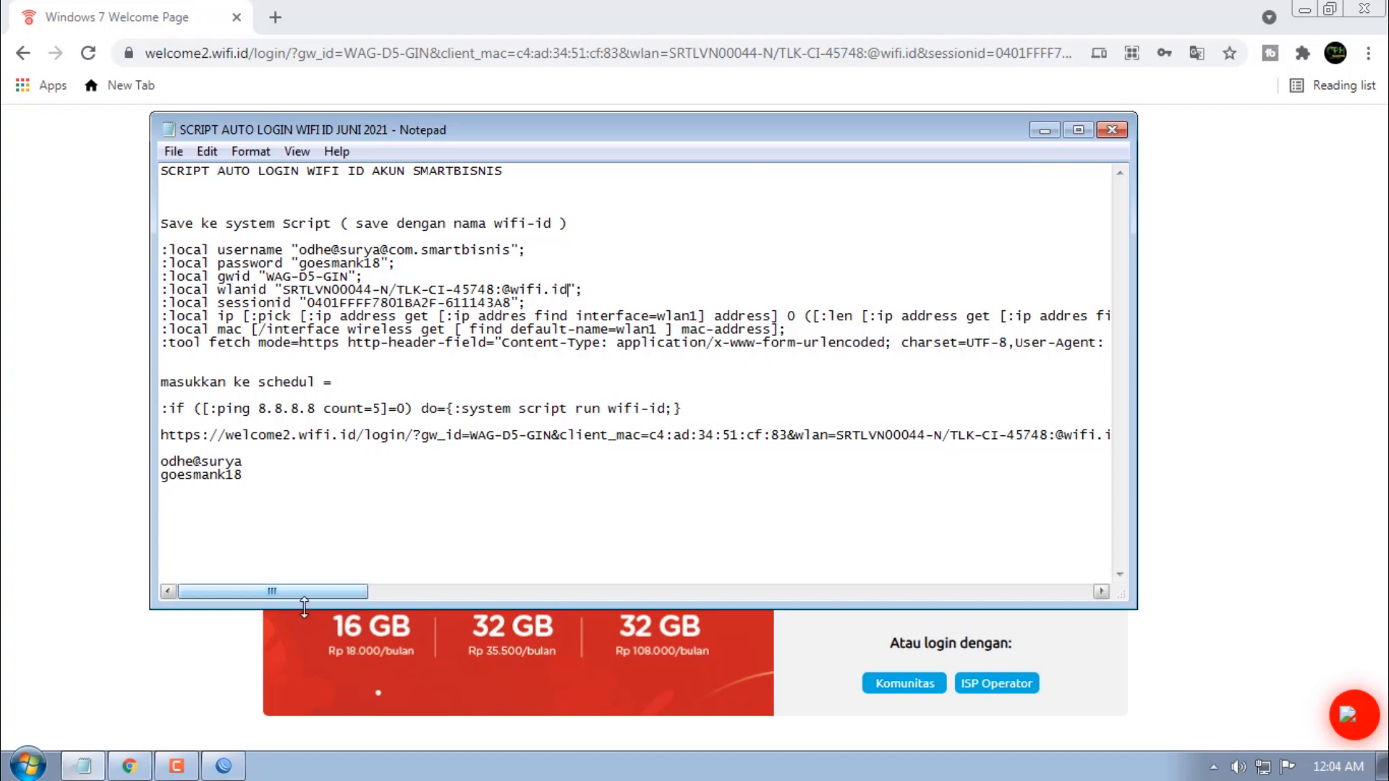
Step: Locate the sessionid value in the pasted login URL for the script's sessionid line
left_click_drag(302, 598, 412, 590)
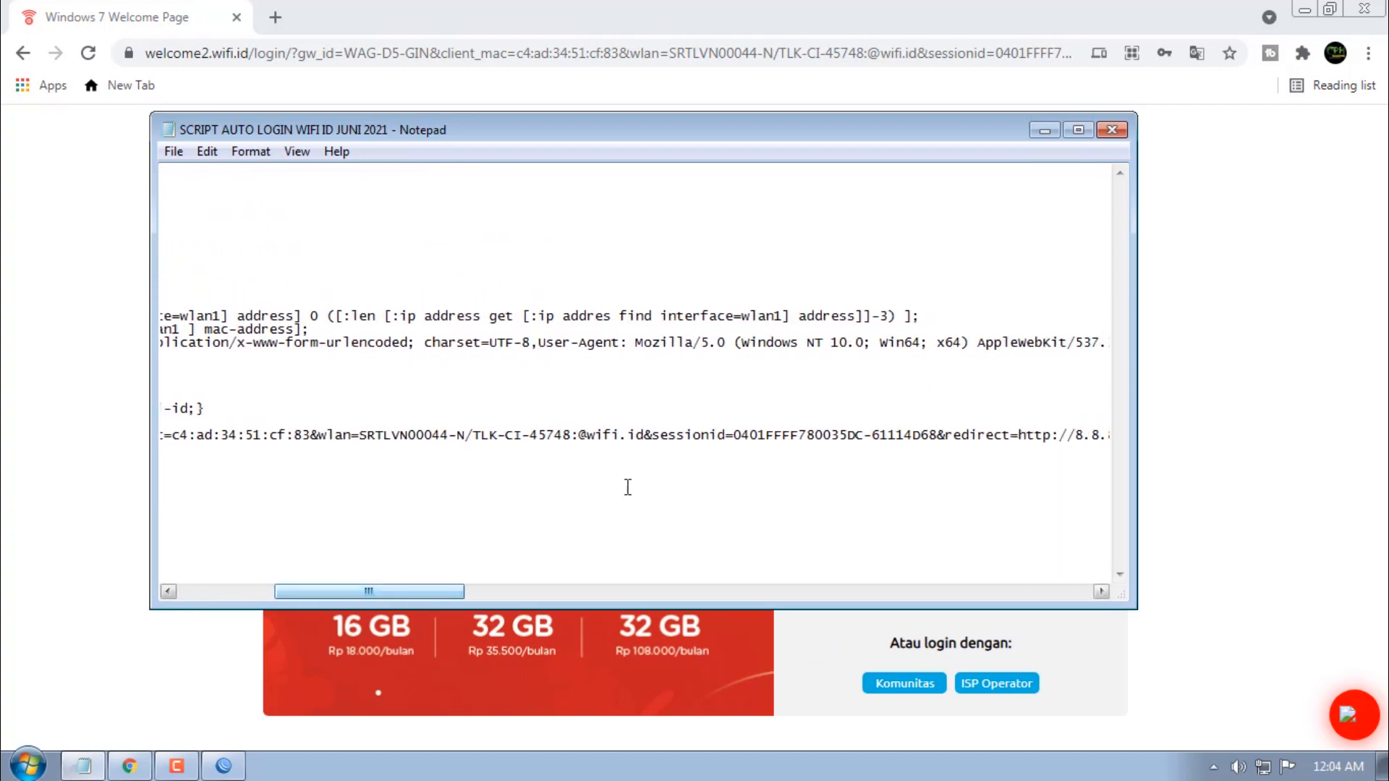
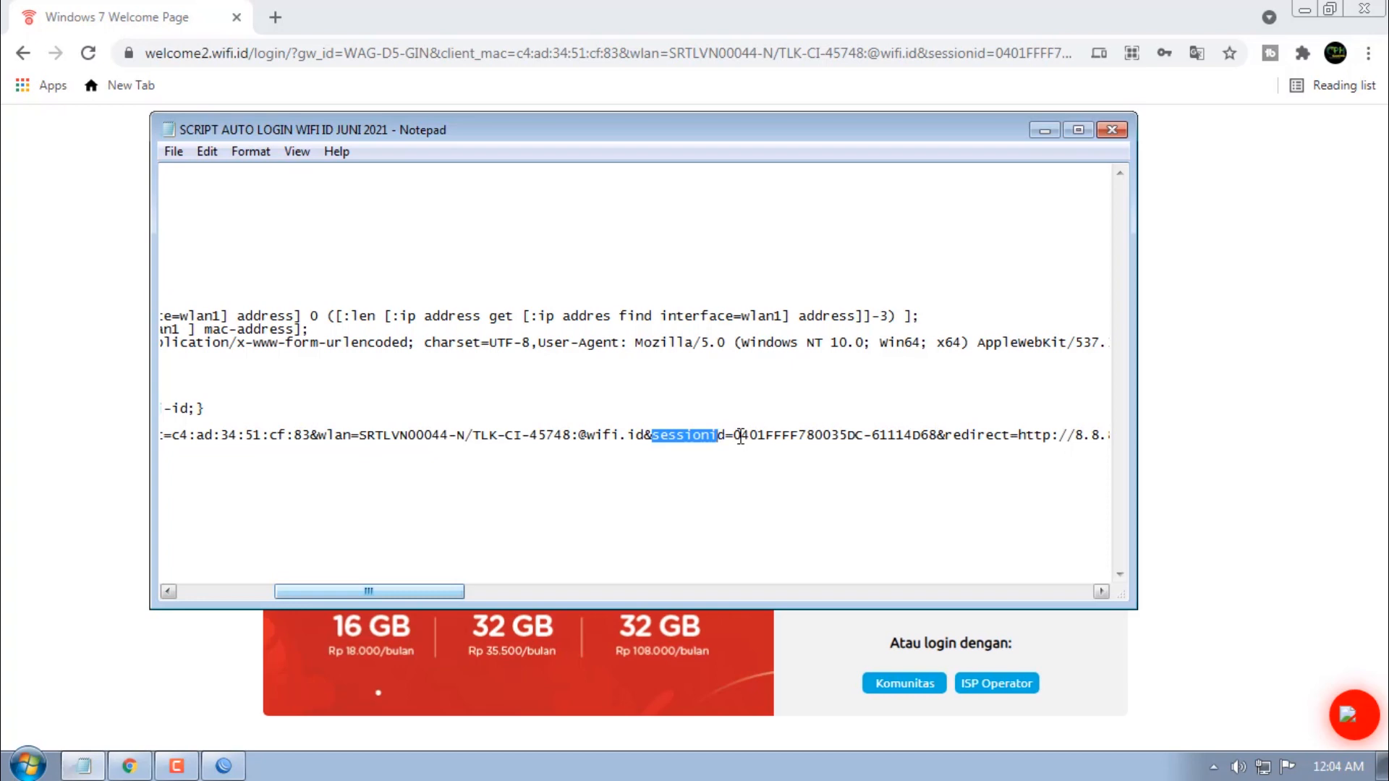
Step: Place the text cursor directly before the sessionid value in the pasted login URL below the script
left_click(735, 434)
key("shift+Home")
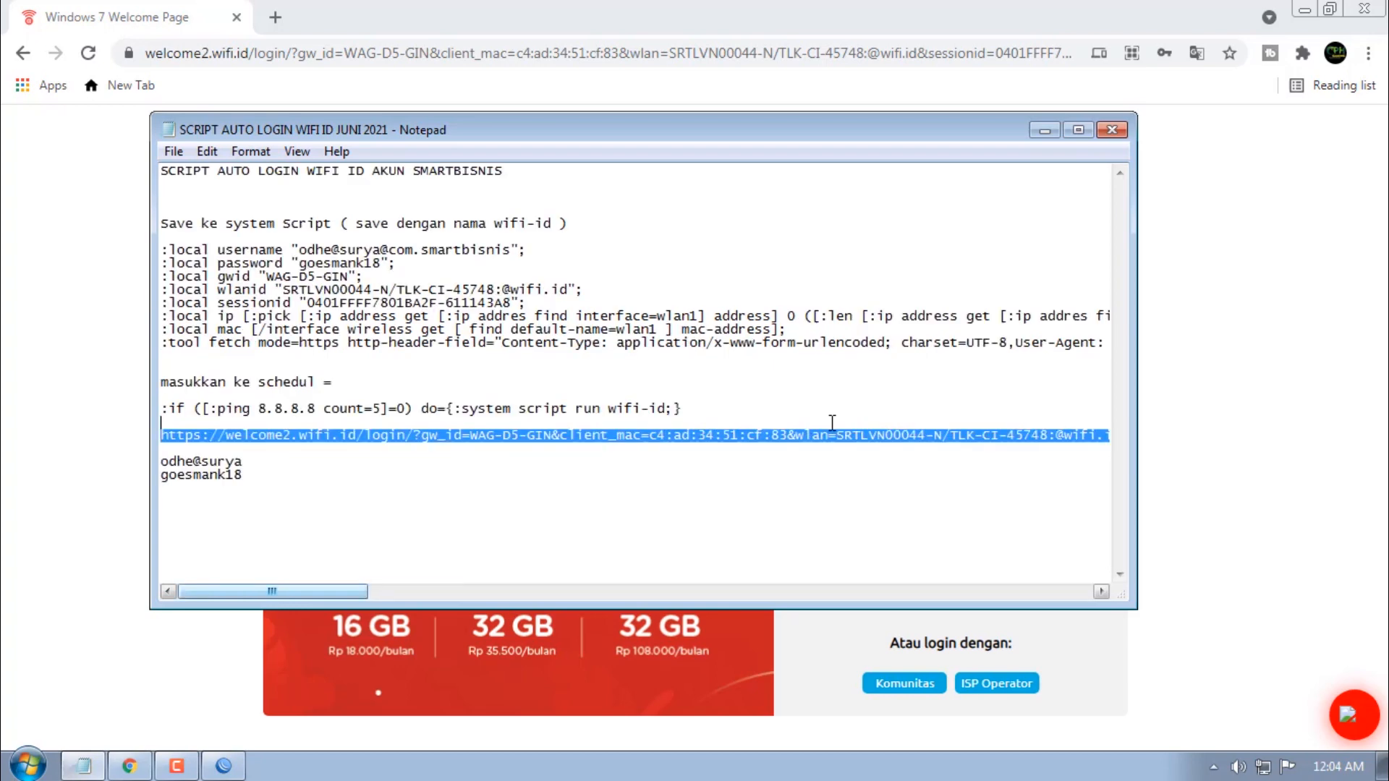
left_click_drag(1169, 423, 1039, 434)
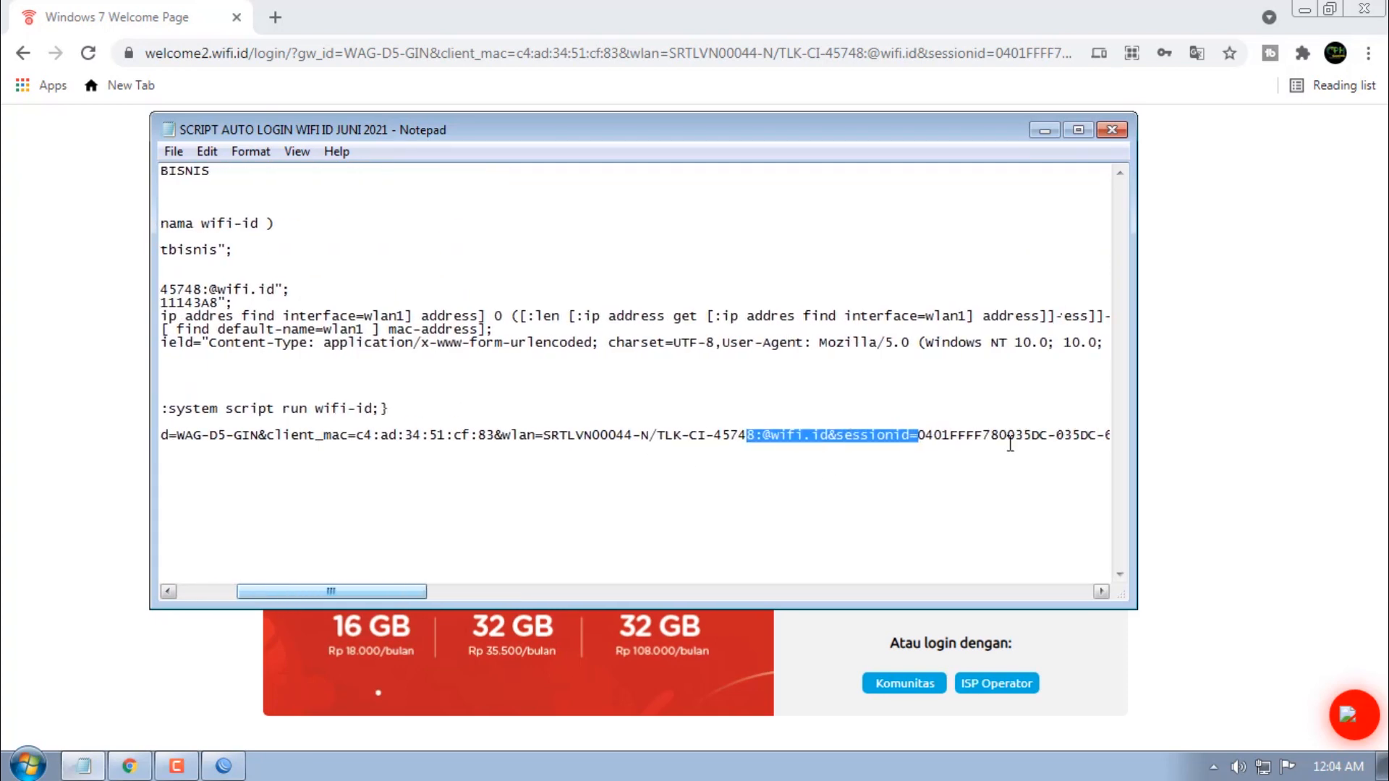
left_click(917, 435)
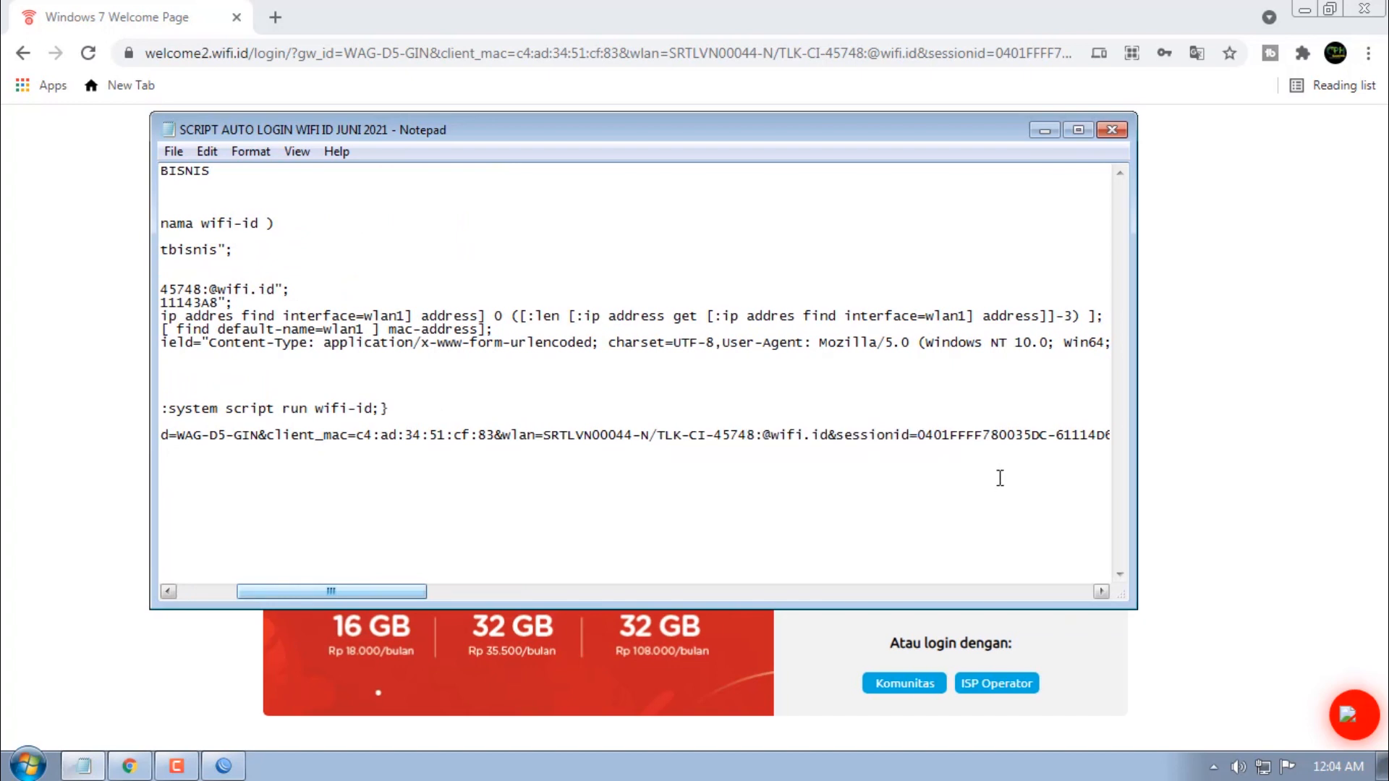
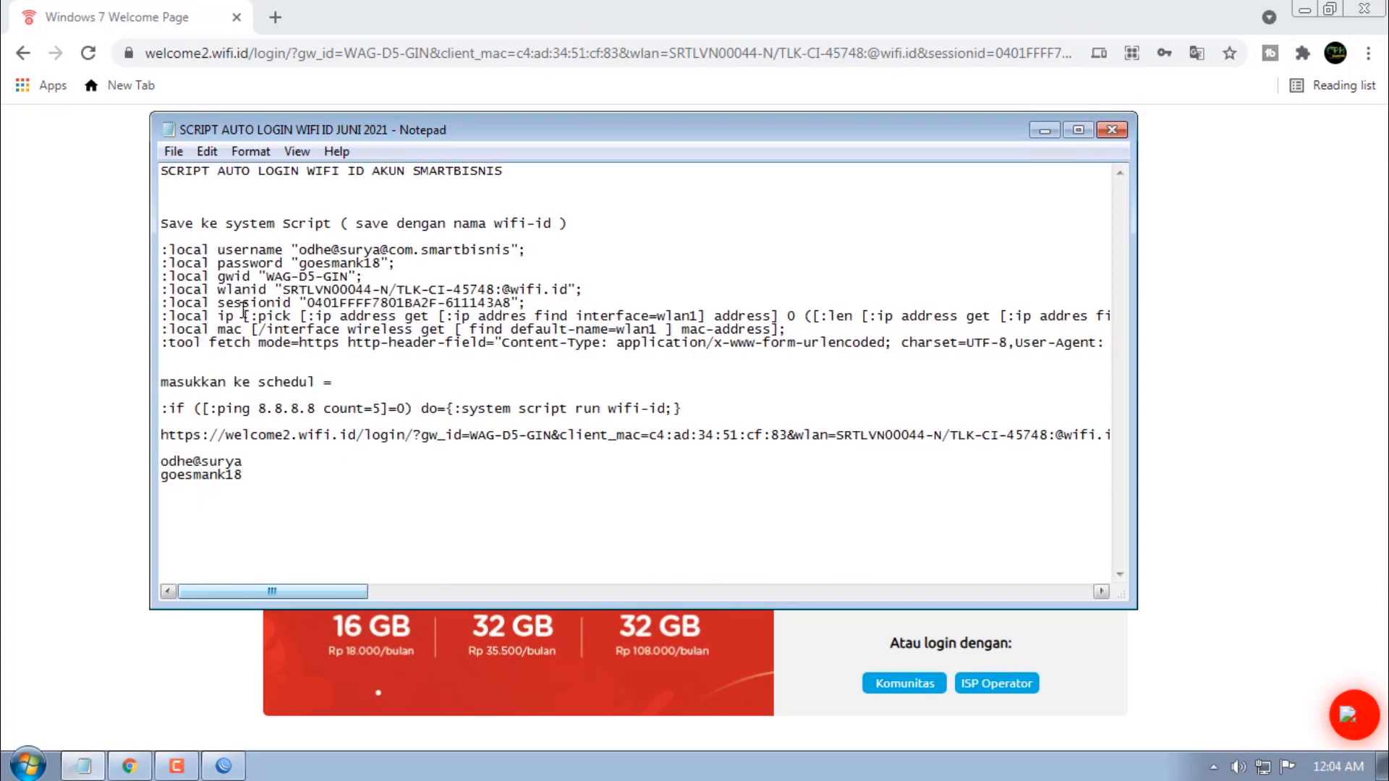
Step: Replace the script's sessionid value with the copied session ID, and copy the script block from the username line through the tool fetch line
left_click_drag(310, 302, 514, 303)
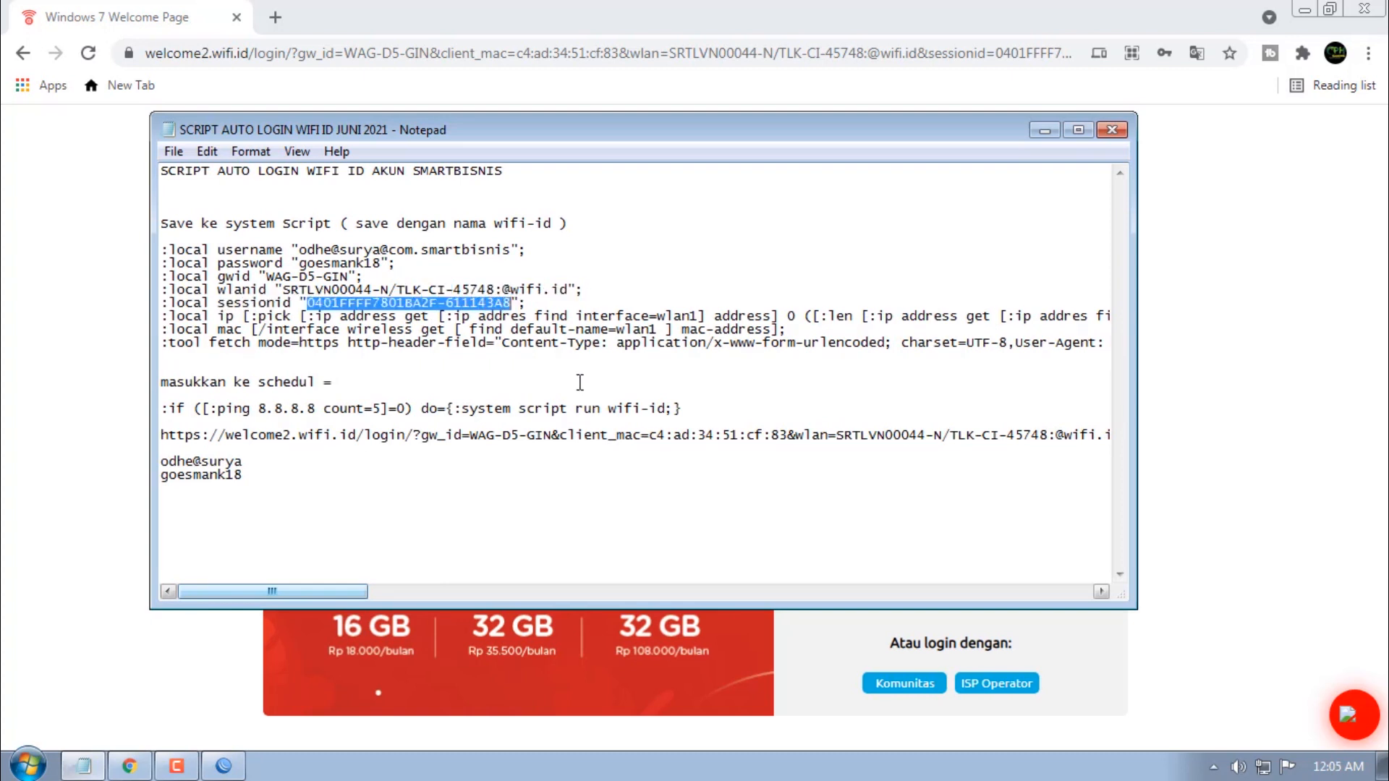
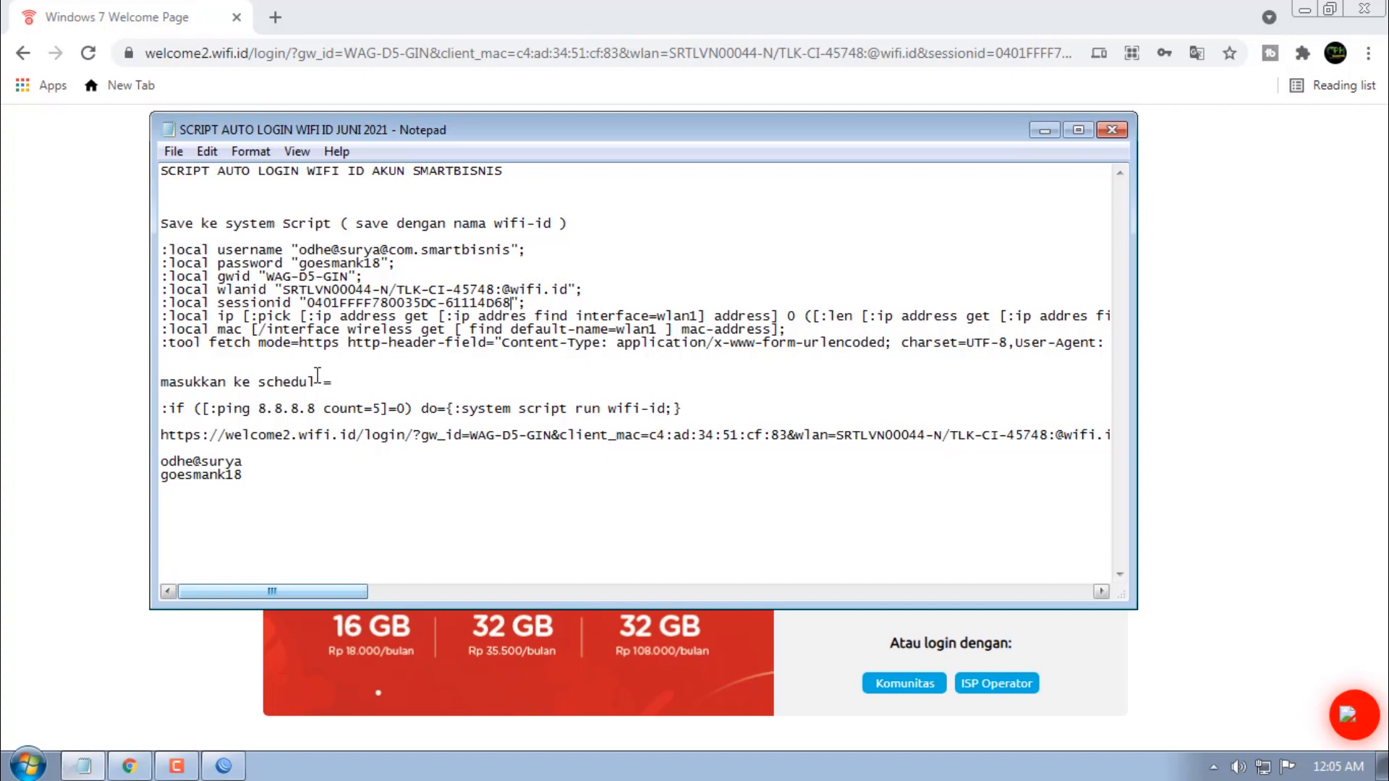
left_click_drag(162, 354, 165, 248)
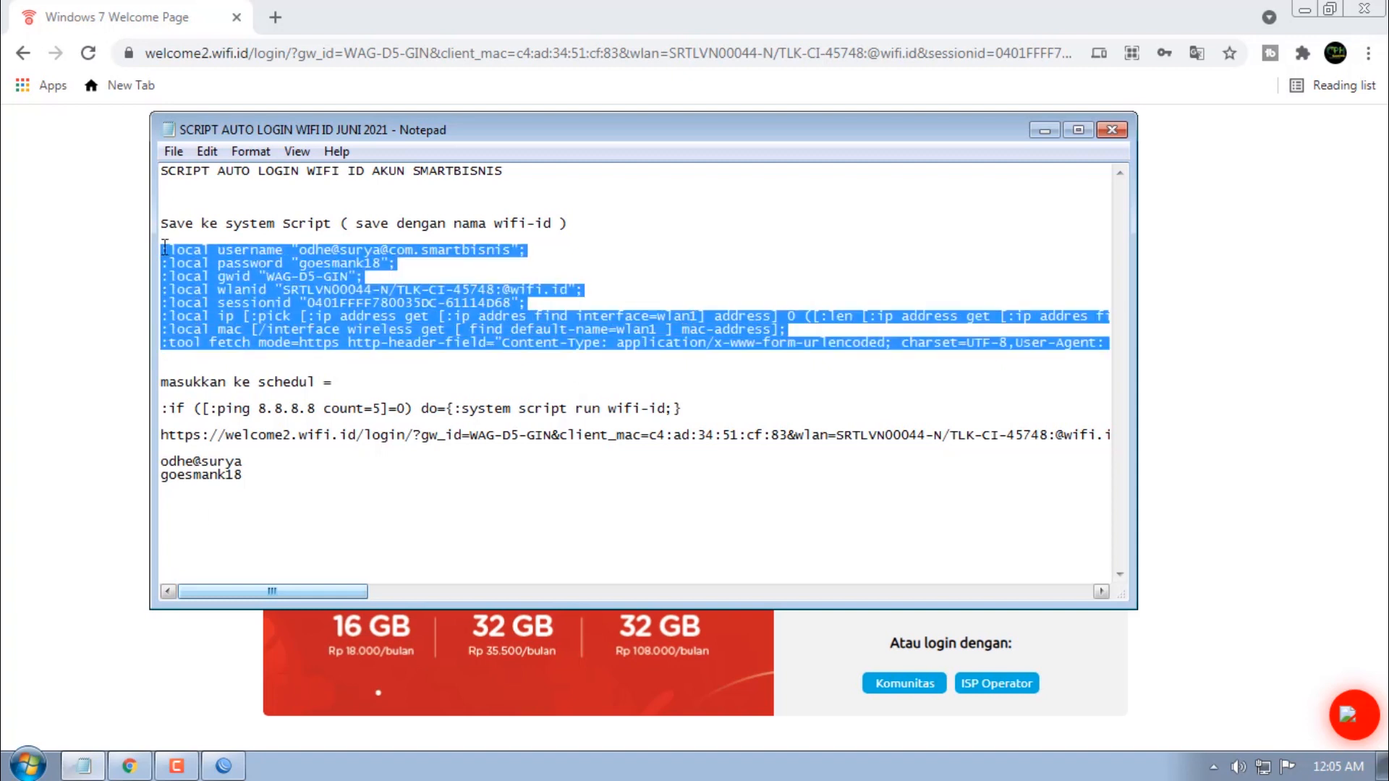
left_click_drag(188, 360, 158, 254)
right_click(203, 266)
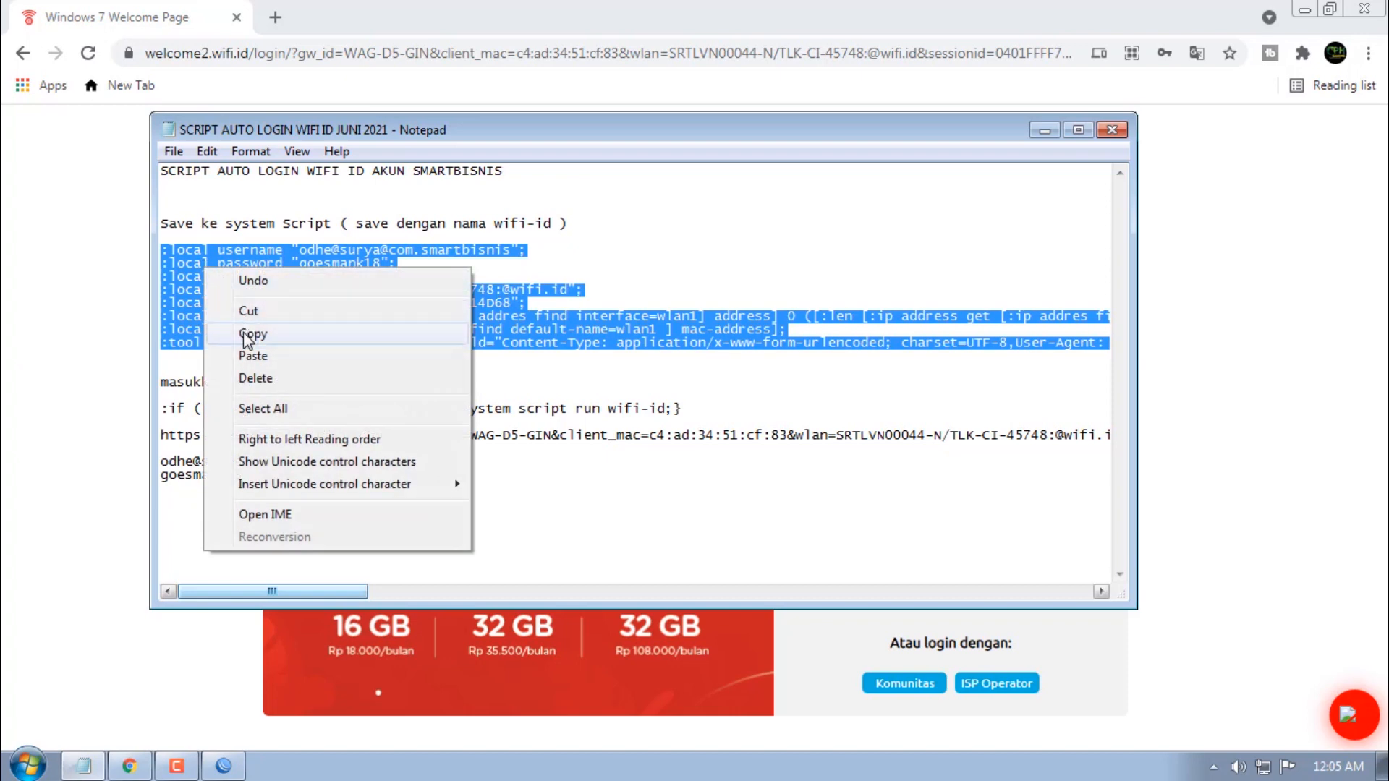
left_click(249, 334)
Step: Switch to WinBox and add a new script to the router's system script list
left_click(233, 766)
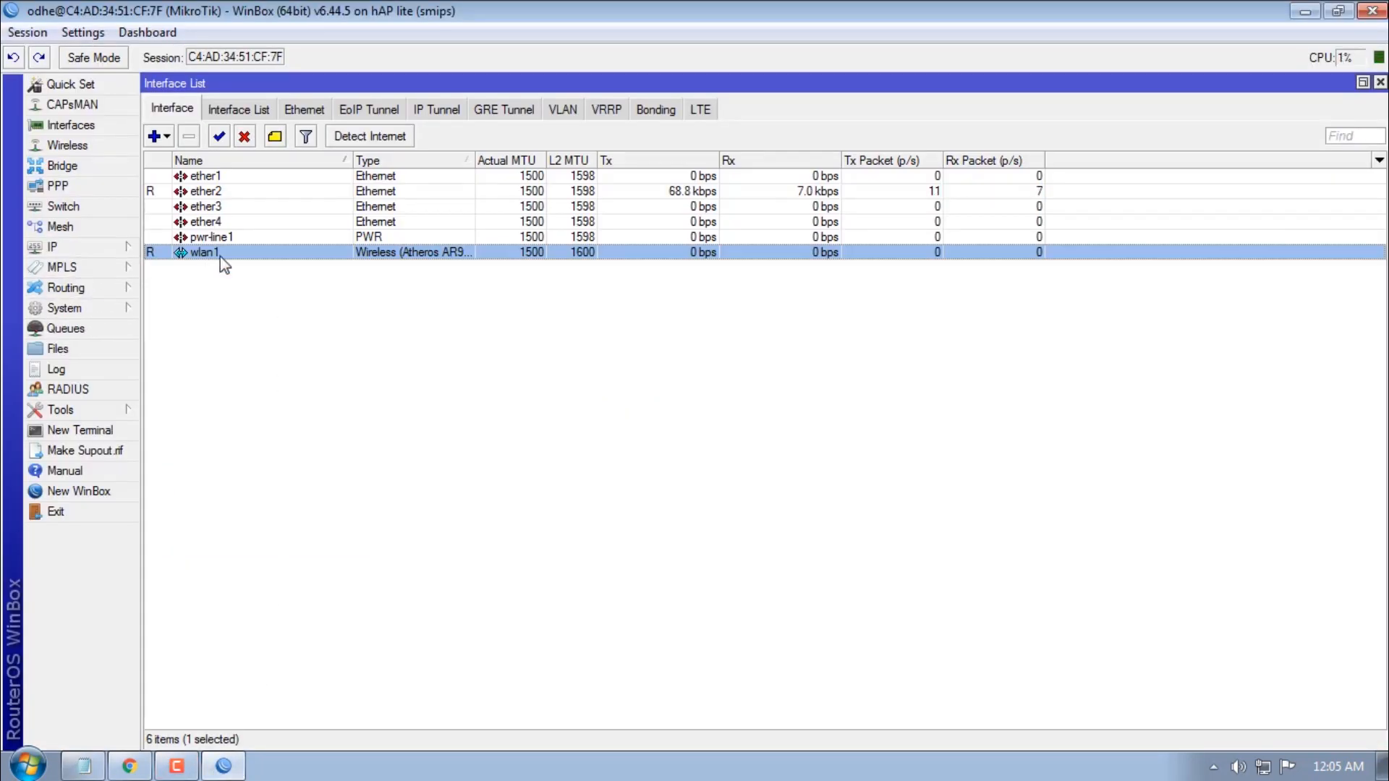
left_click(91, 311)
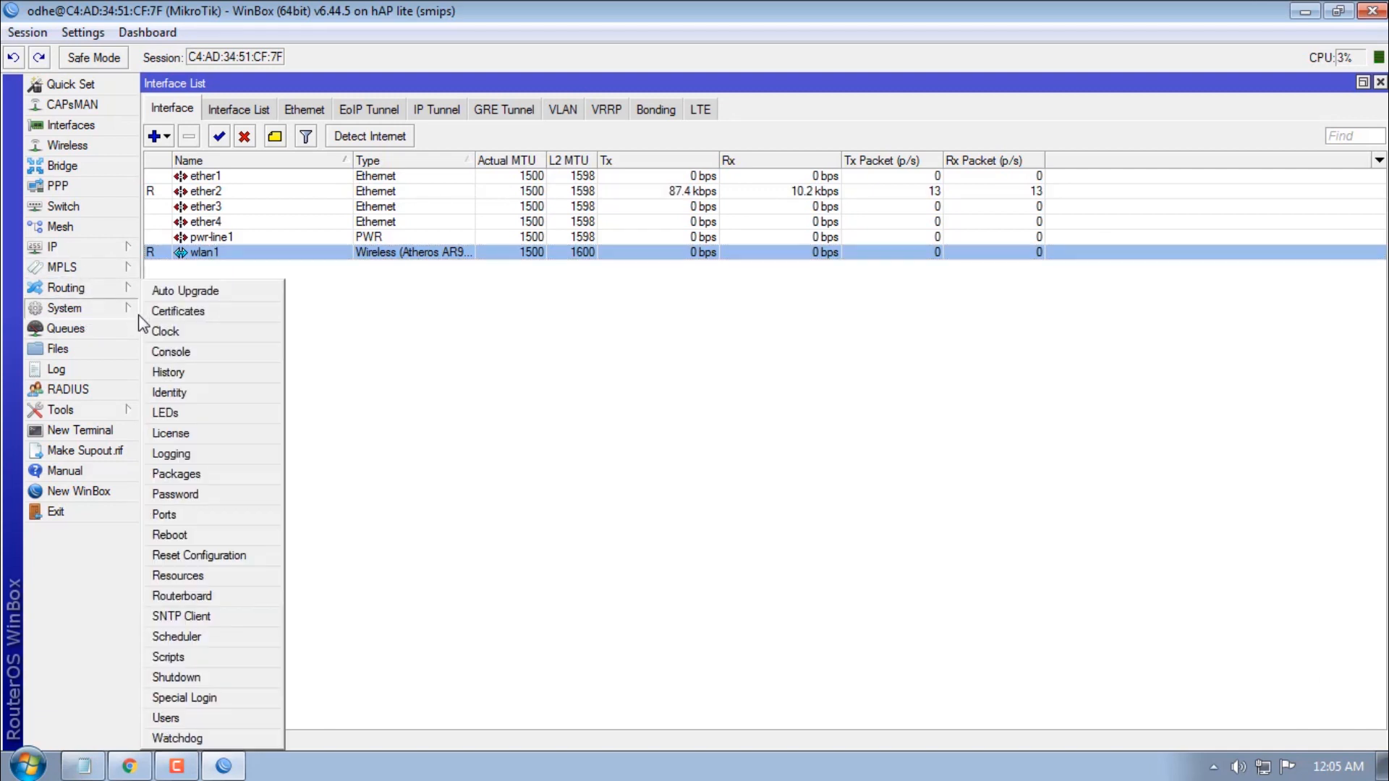
left_click(169, 657)
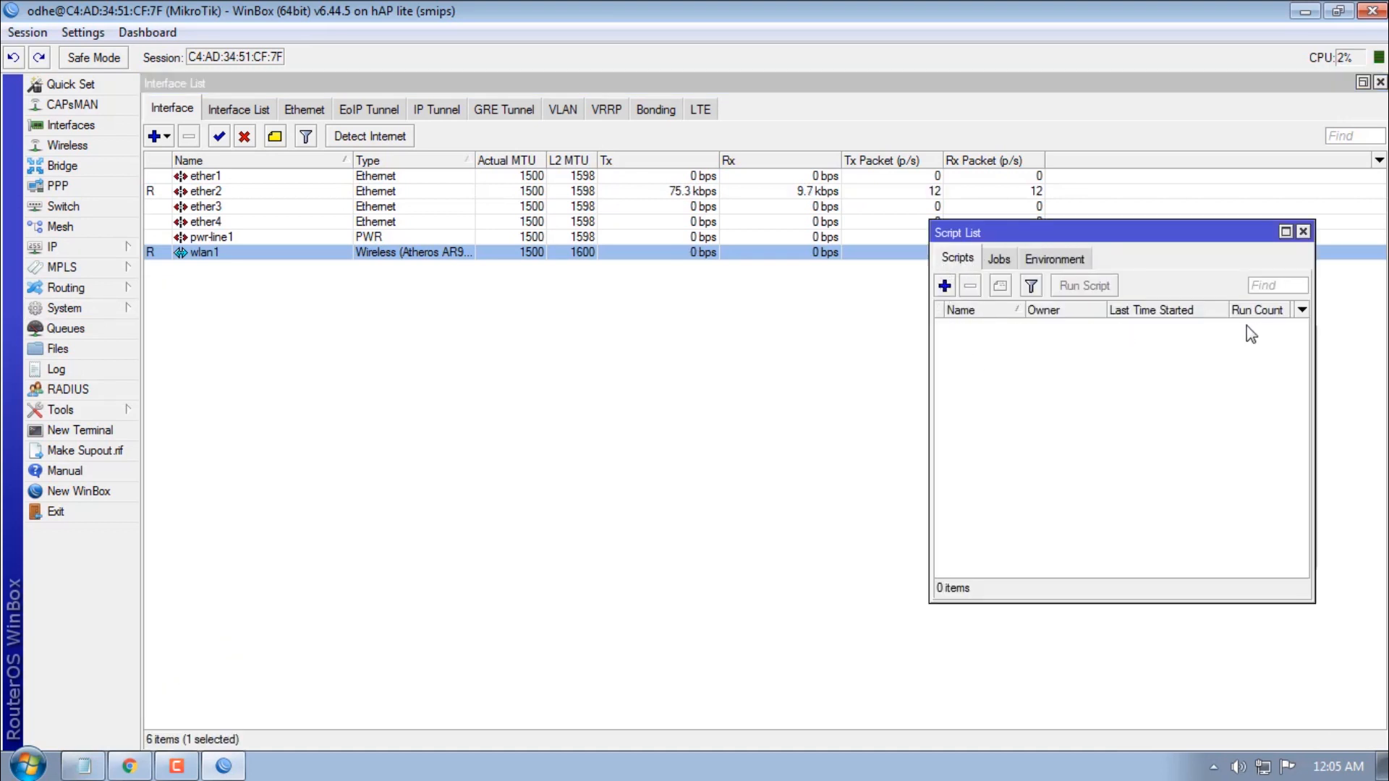
left_click(943, 287)
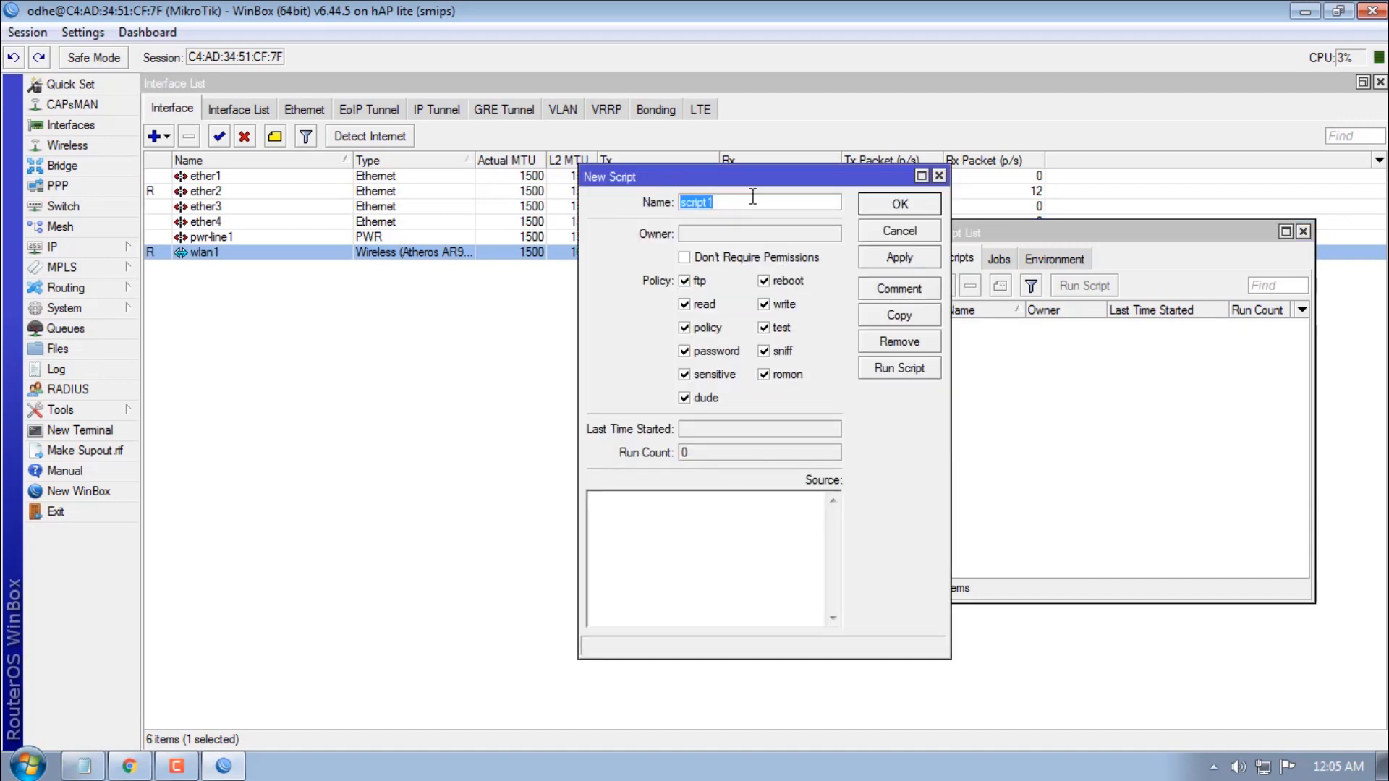
Step: Name the new script wifi-id and enable Don't Require Permissions
type("wifi-id")
left_click(713, 260)
Step: Paste the copied auto-login script into the source of the wifi-id script
left_click(685, 541)
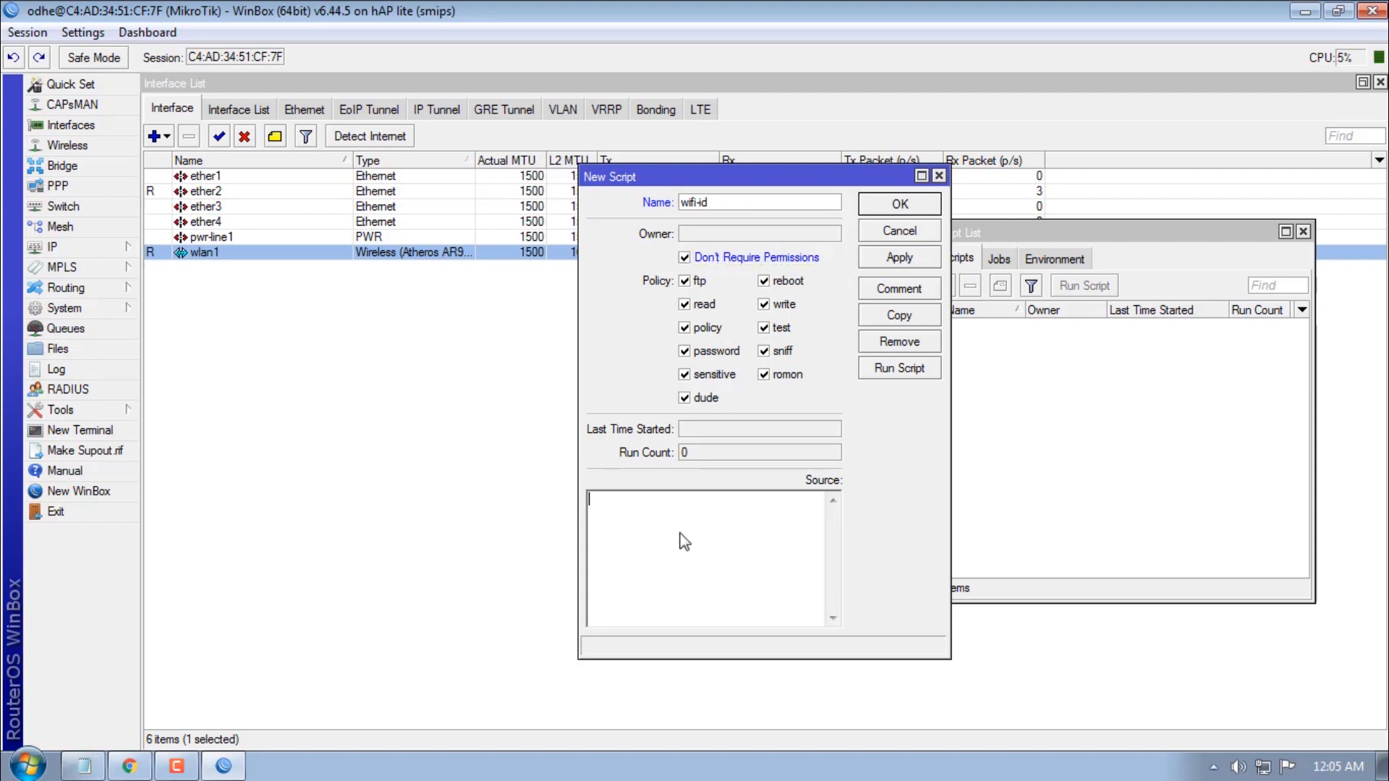
right_click(684, 537)
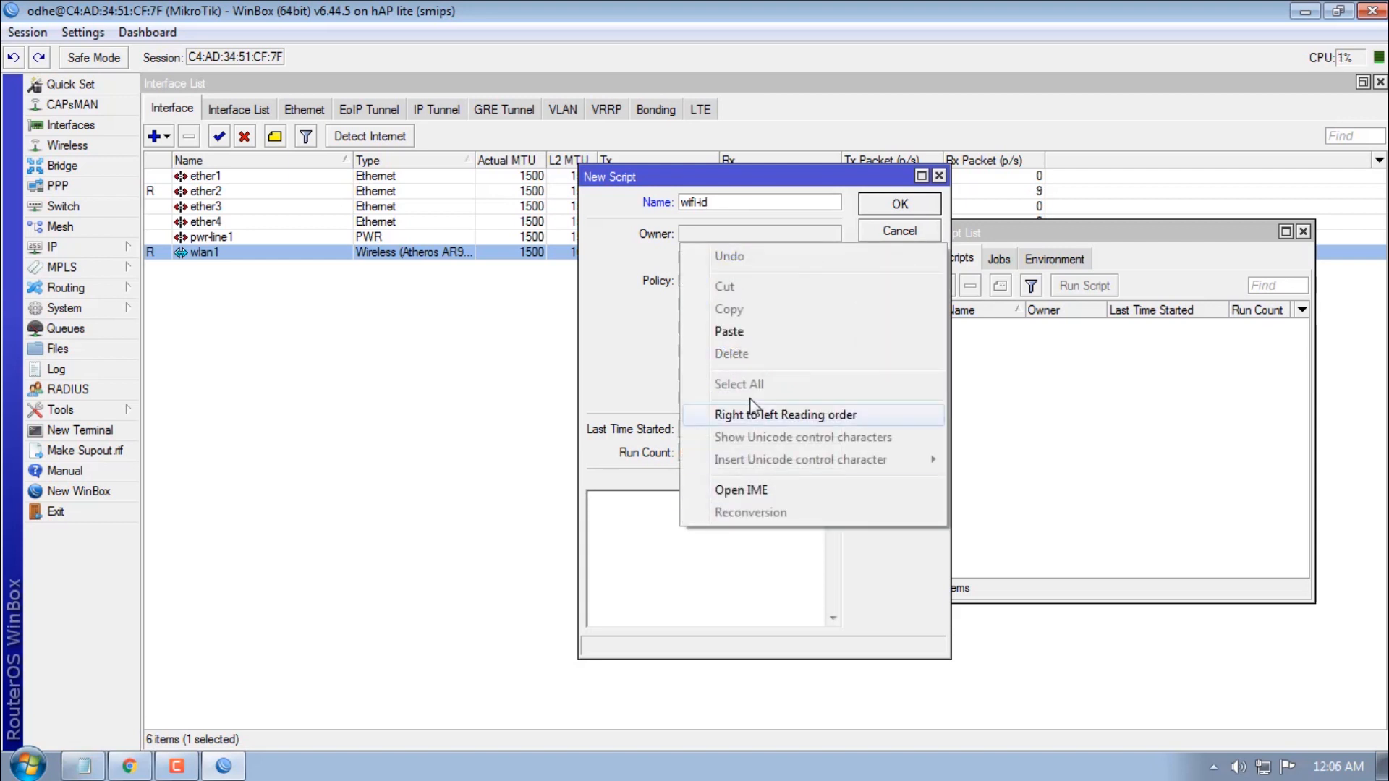
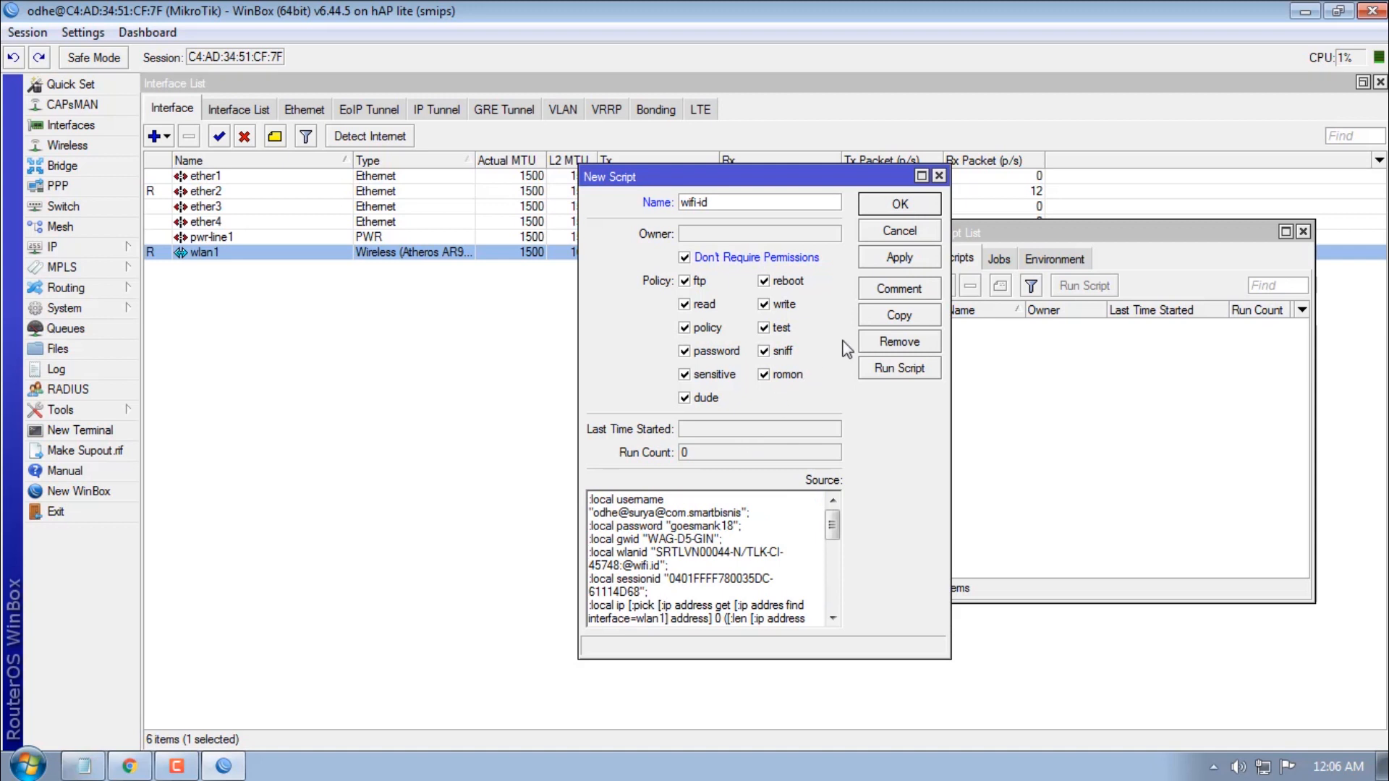
Step: Apply and save the wifi-id script, and select it in the script list
left_click(897, 258)
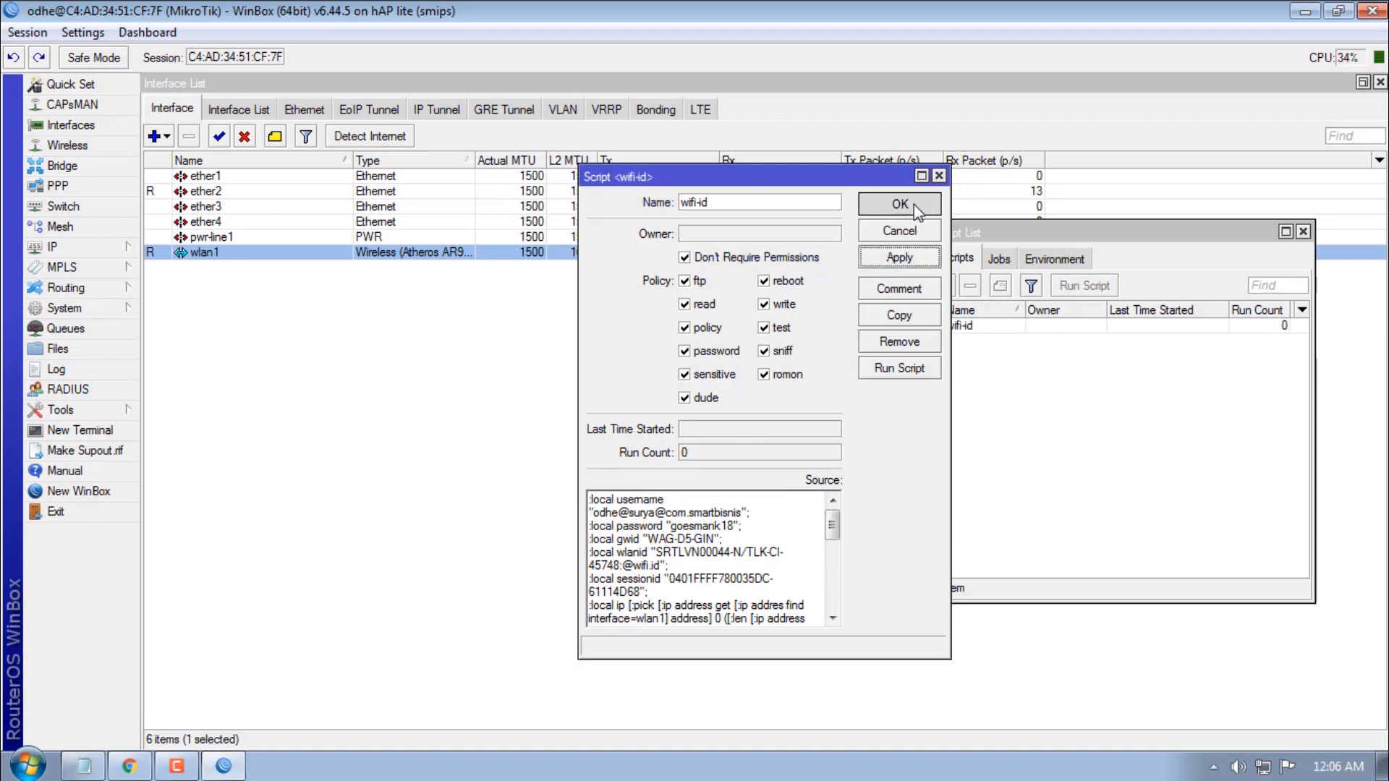
left_click(900, 204)
left_click(1002, 324)
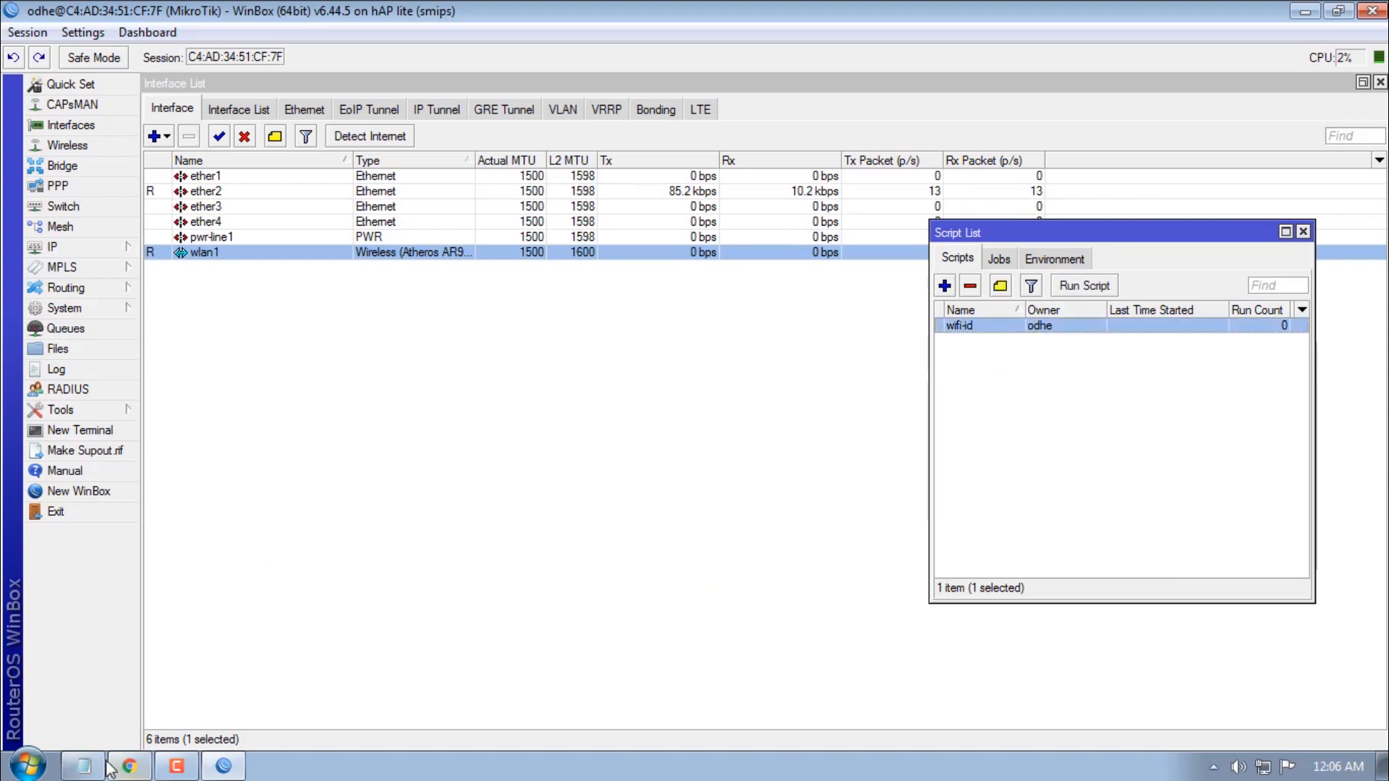
Step: Try to ping google from a new terminal, and close that terminal
left_click(84, 765)
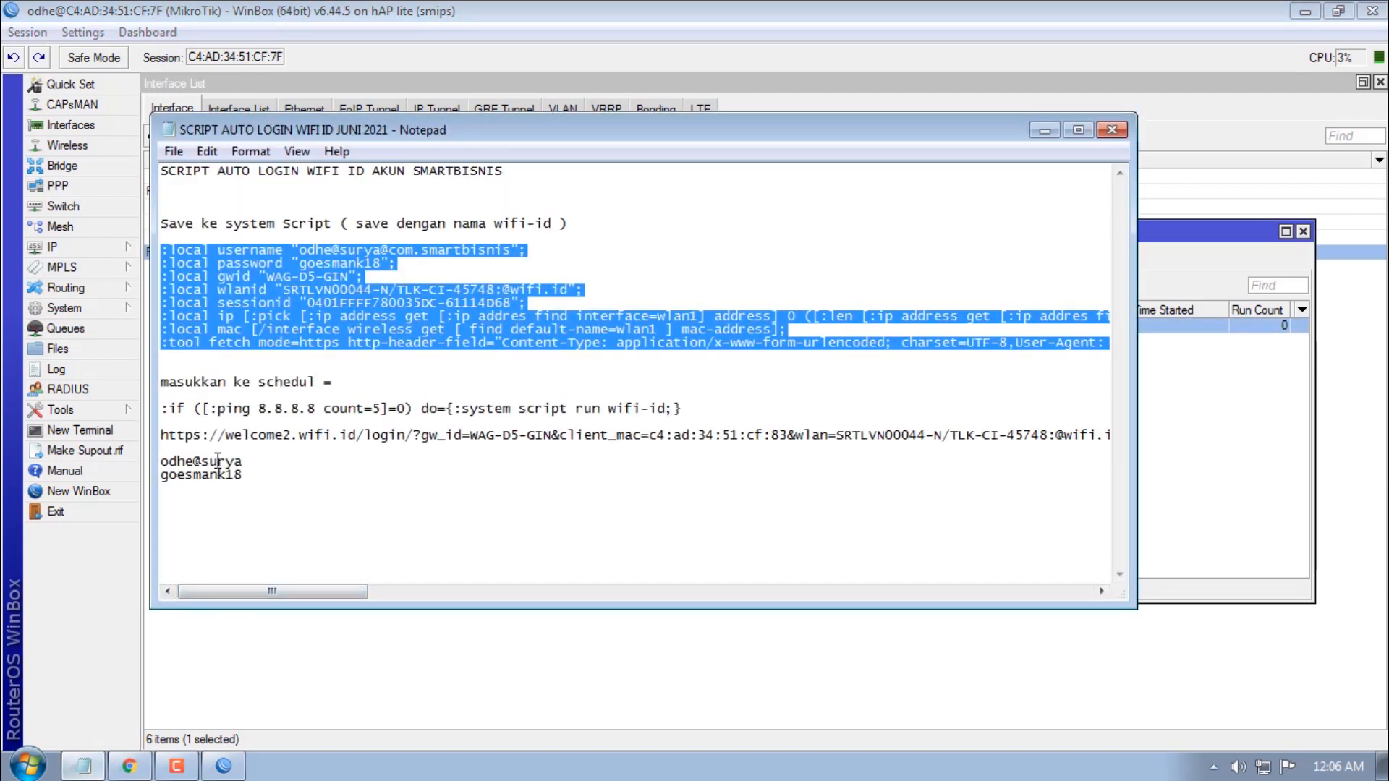
left_click(150, 502)
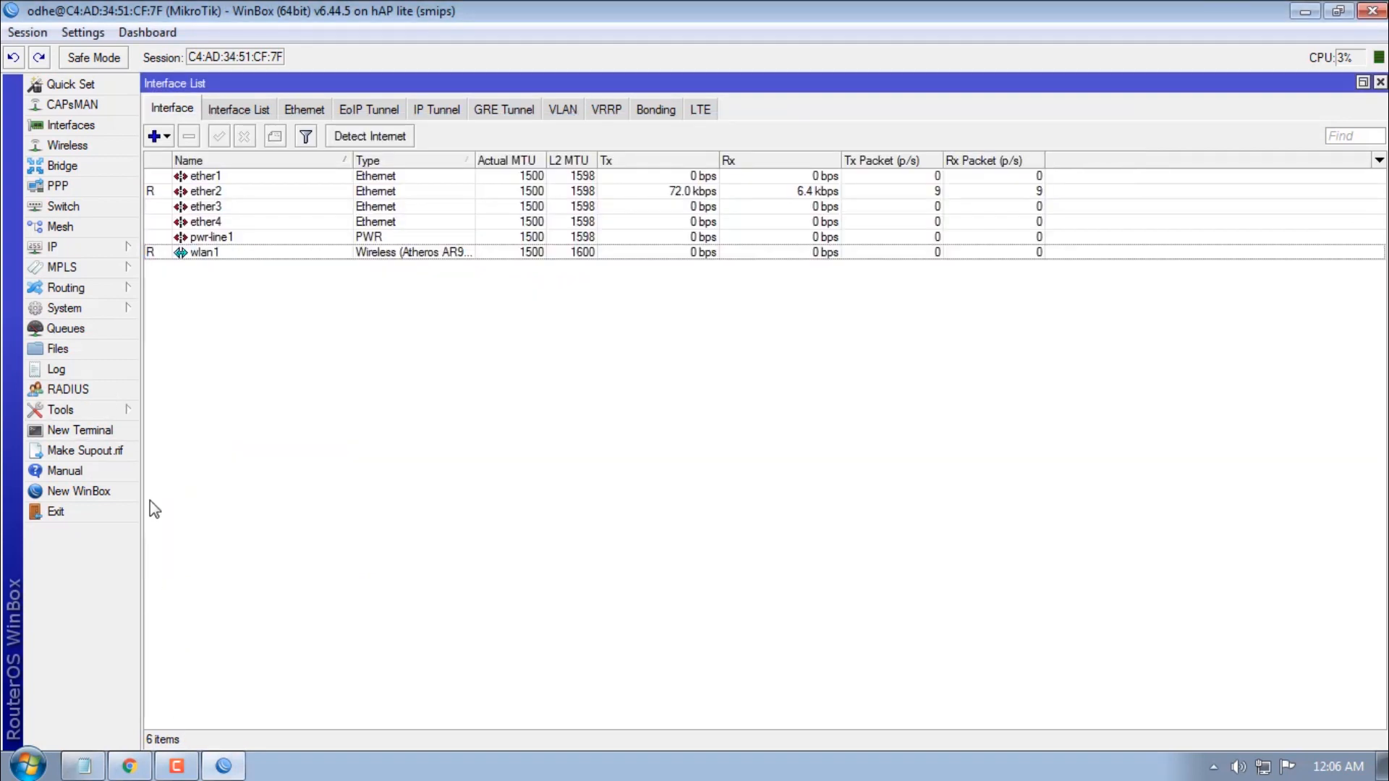
left_click(103, 431)
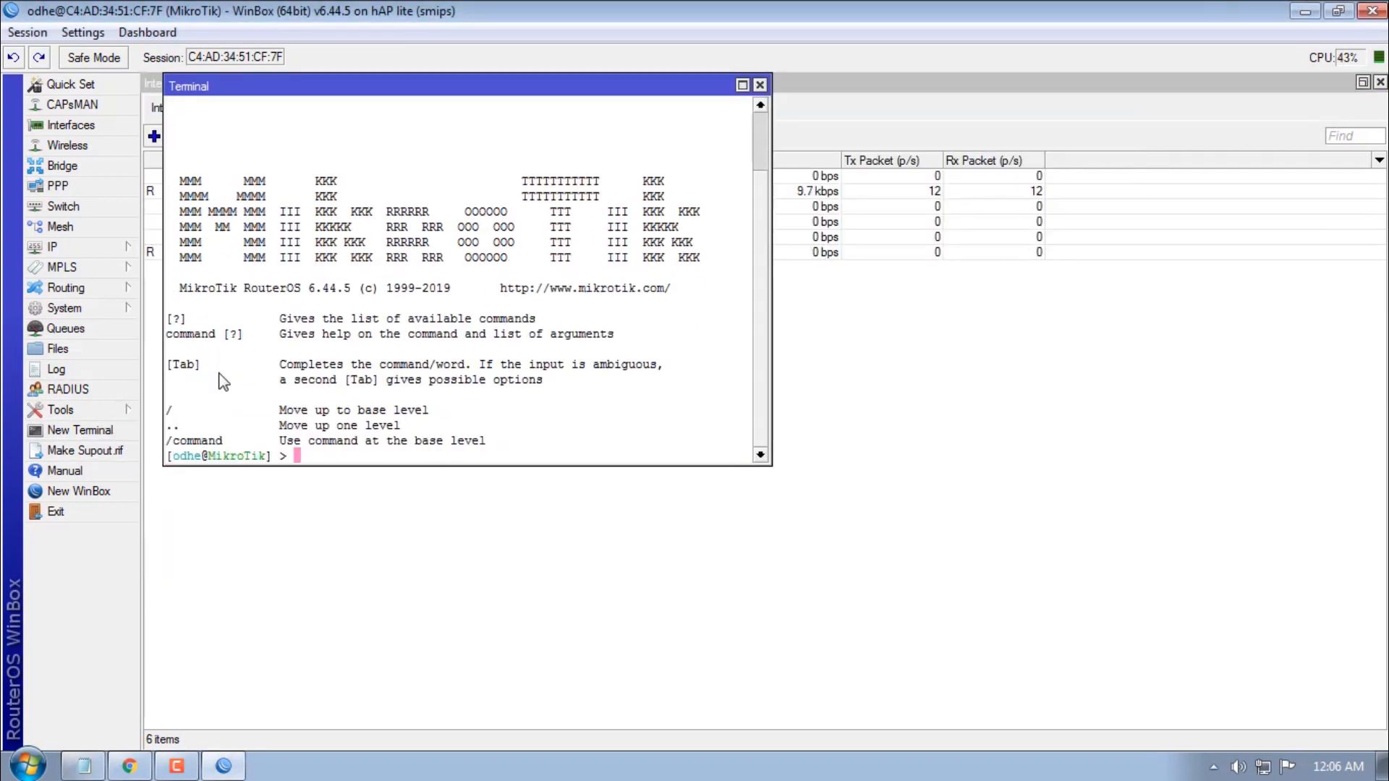
type("ping google")
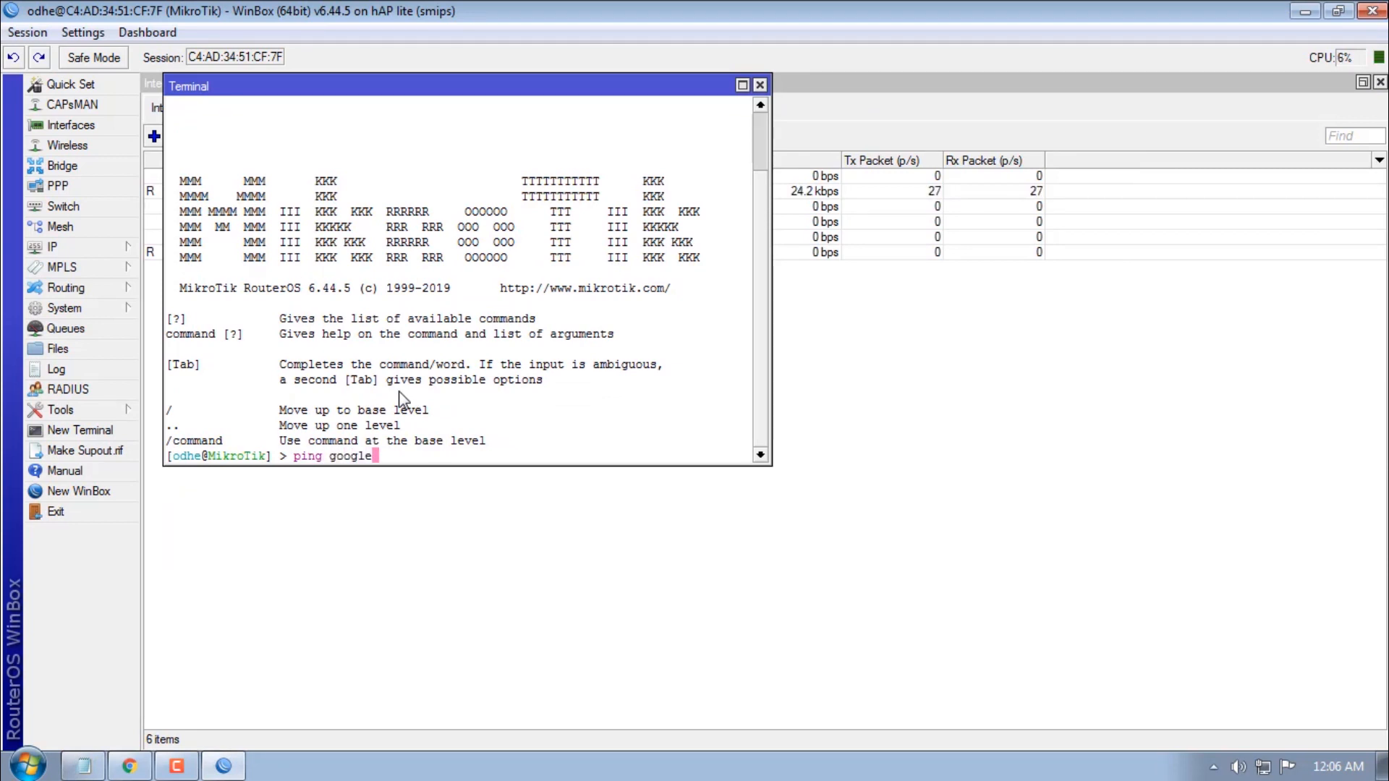
key("Return")
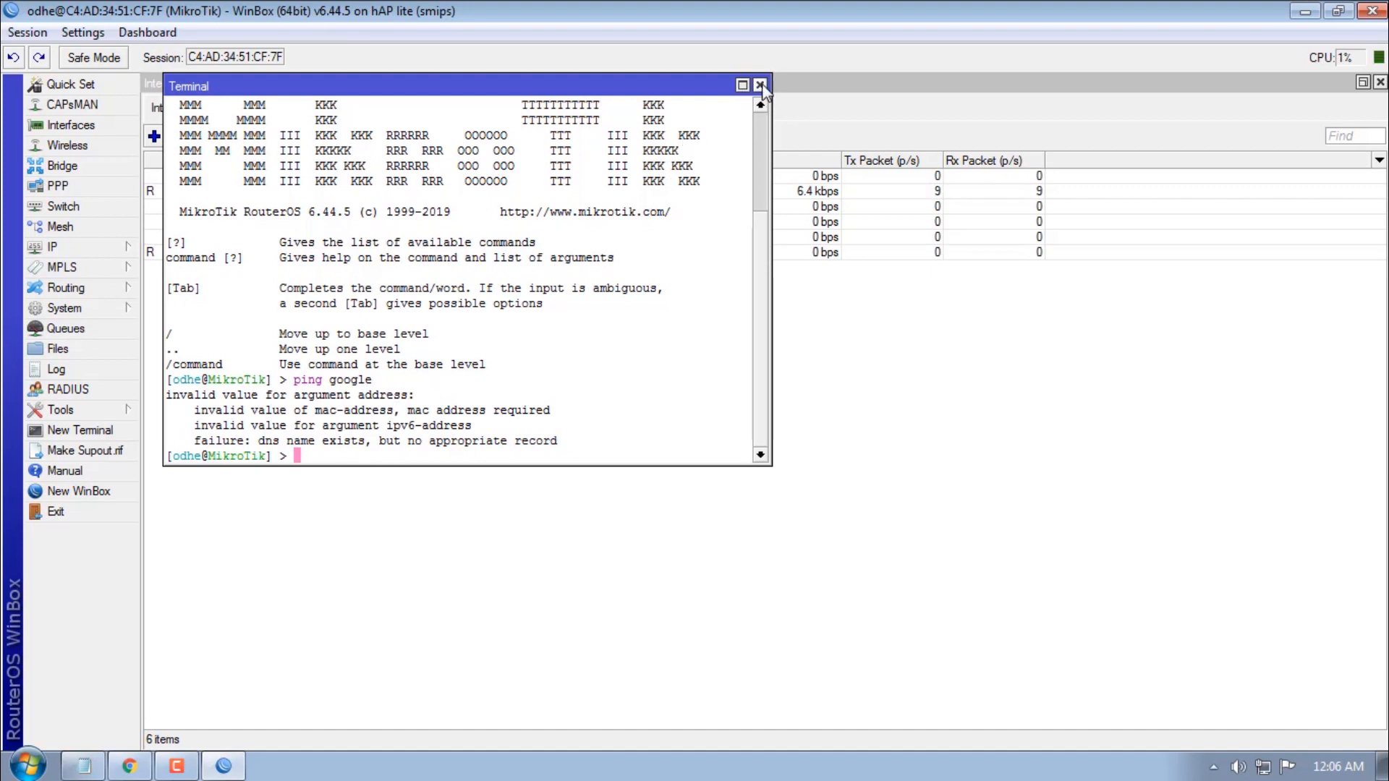
left_click(759, 85)
Step: Ping google.com from a new terminal, and place the terminal below the interface rows
left_click(47, 429)
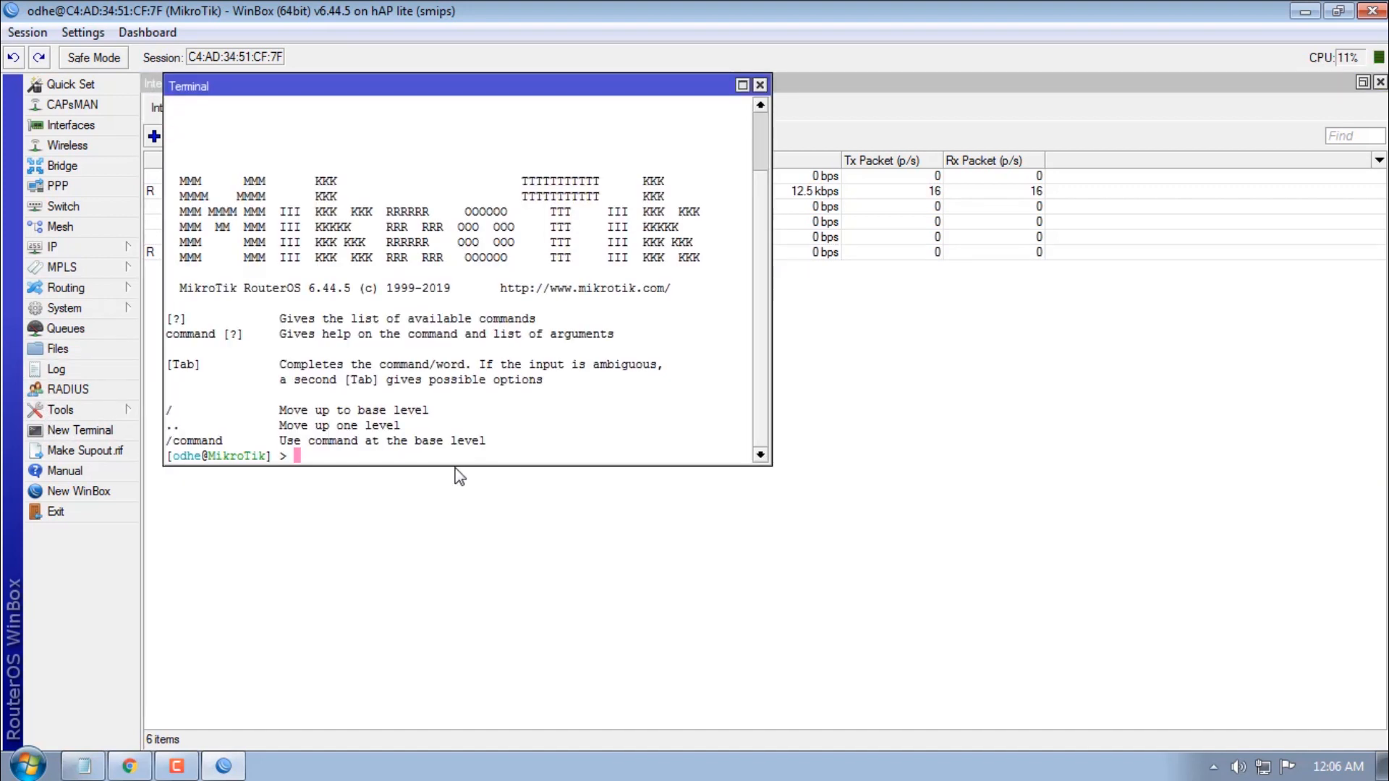
type("ping")
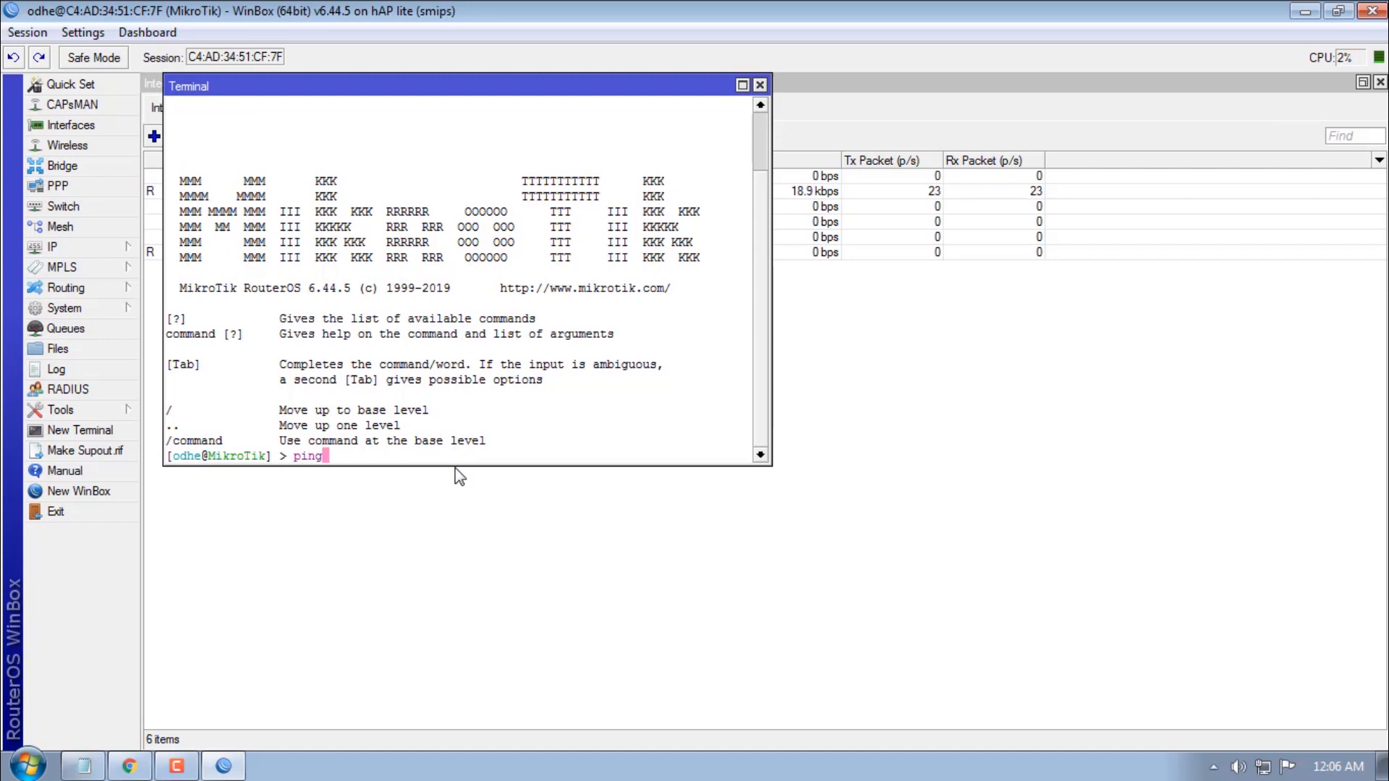
type(" google.com")
key("Return")
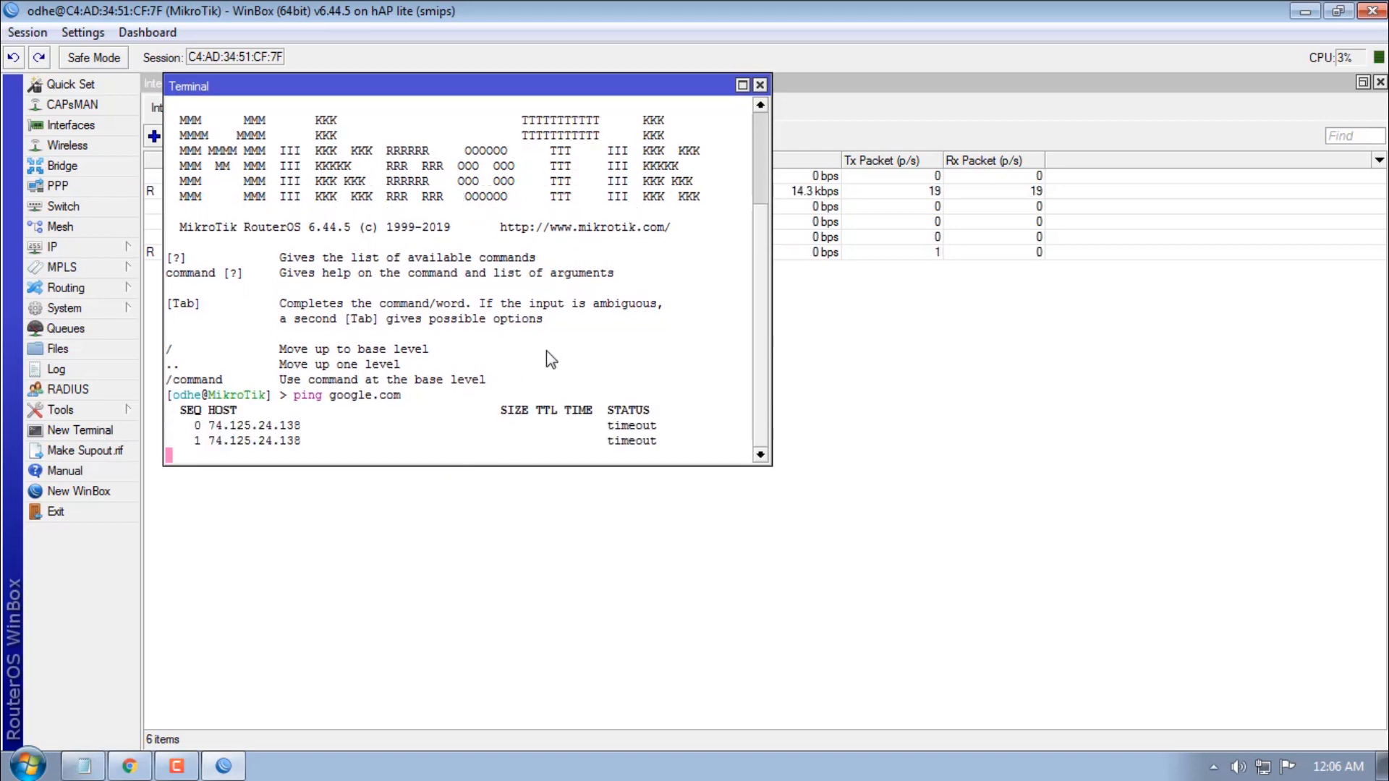
left_click_drag(646, 90, 639, 324)
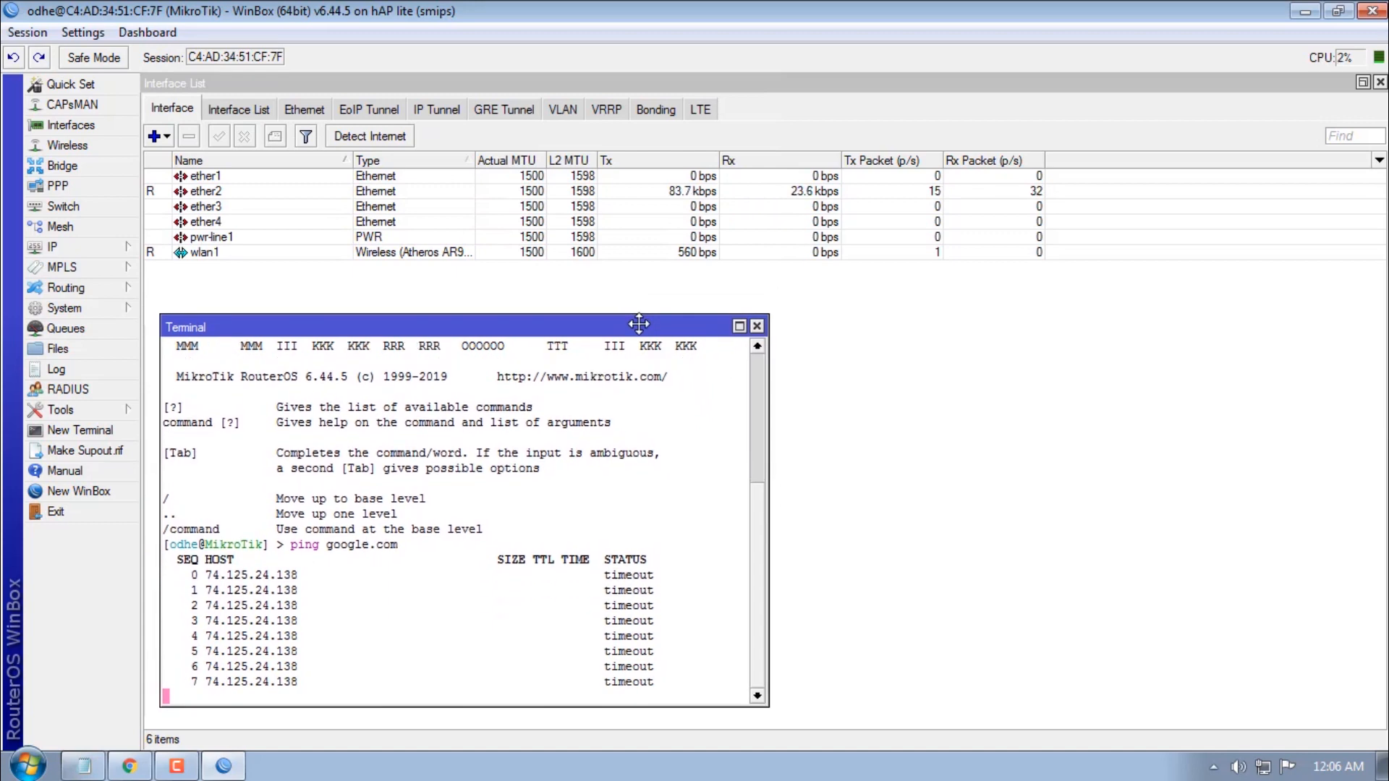
Step: Switch to Notepad and copy the schedule line :if ([:ping 8.8.8.8 count=5]=0) do={:system script run wifi-id;}
key("alt+Tab")
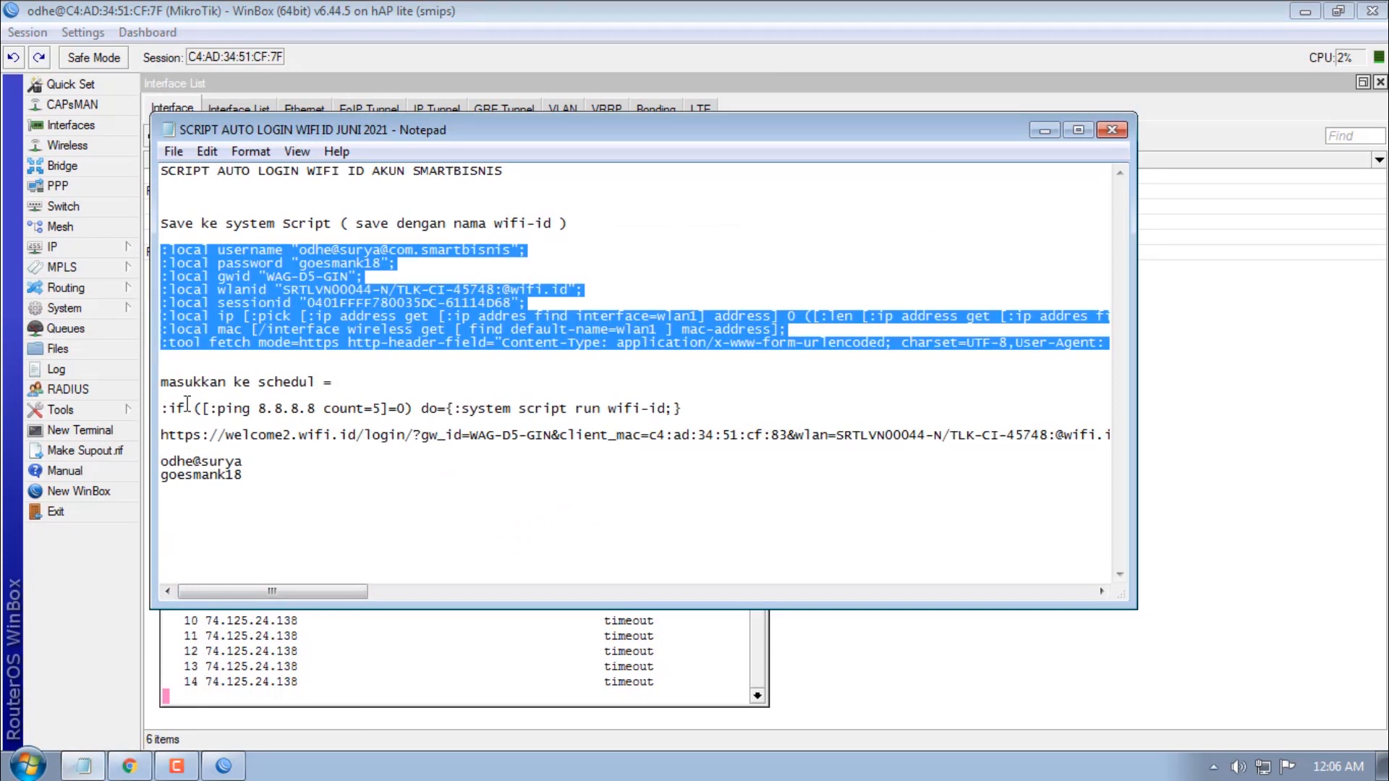
left_click_drag(697, 410, 159, 409)
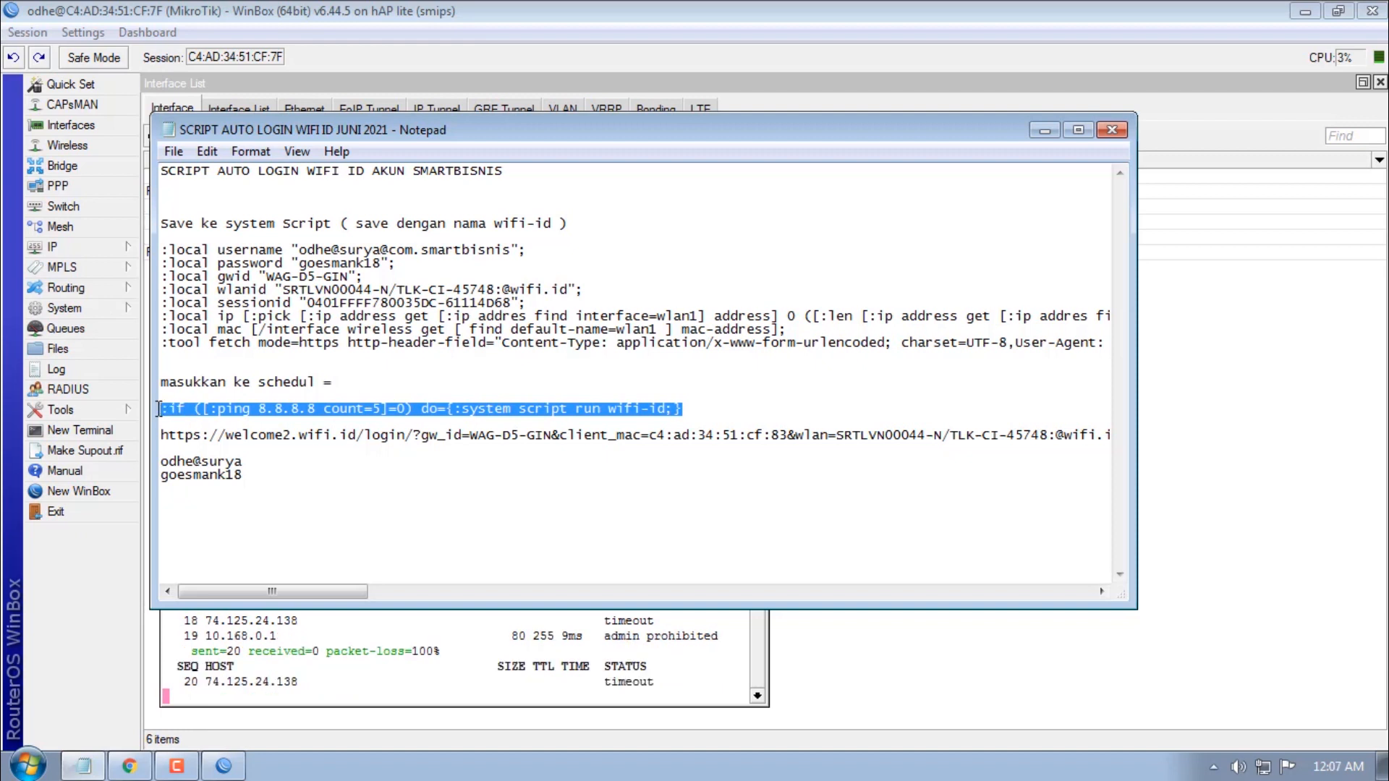
right_click(200, 411)
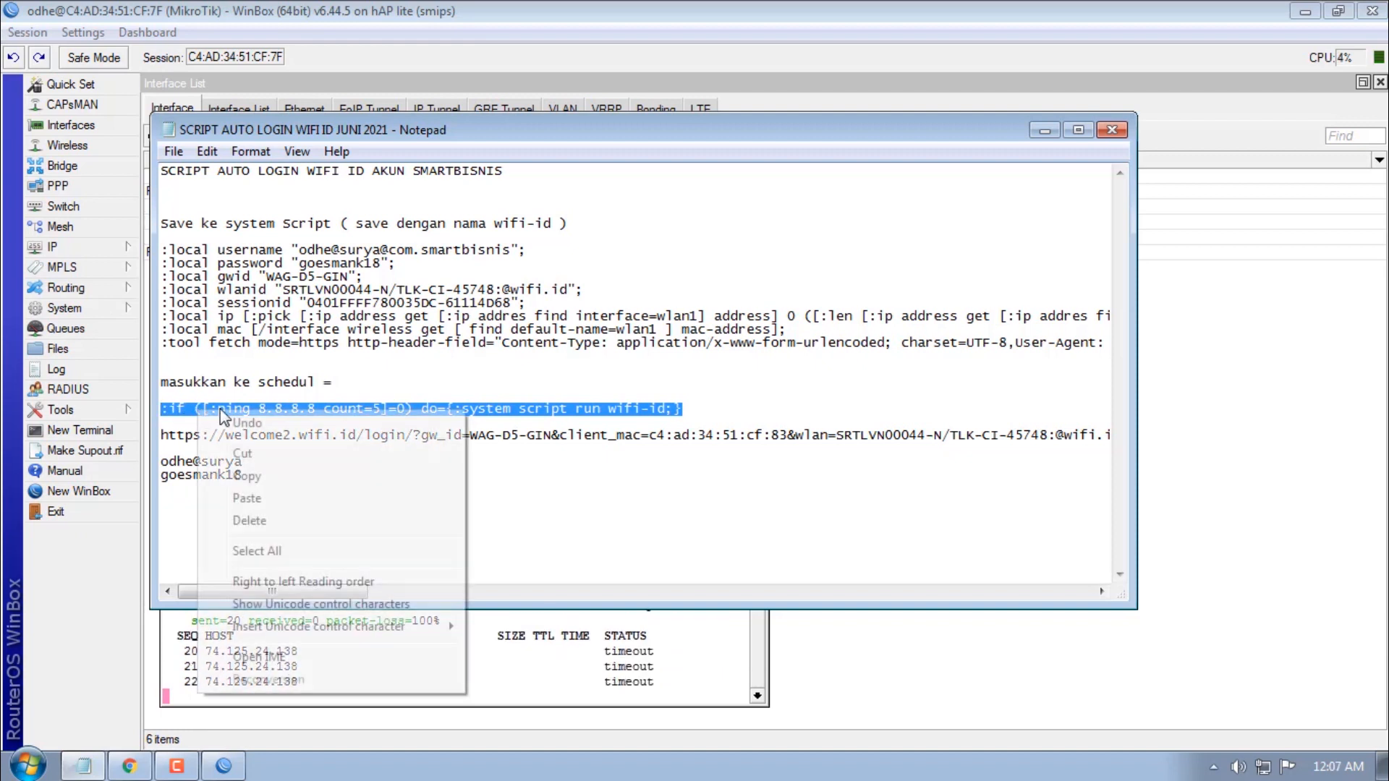
left_click(247, 476)
Step: Return to WinBox and open the system Scheduler, placing its window beside the terminal
left_click(437, 651)
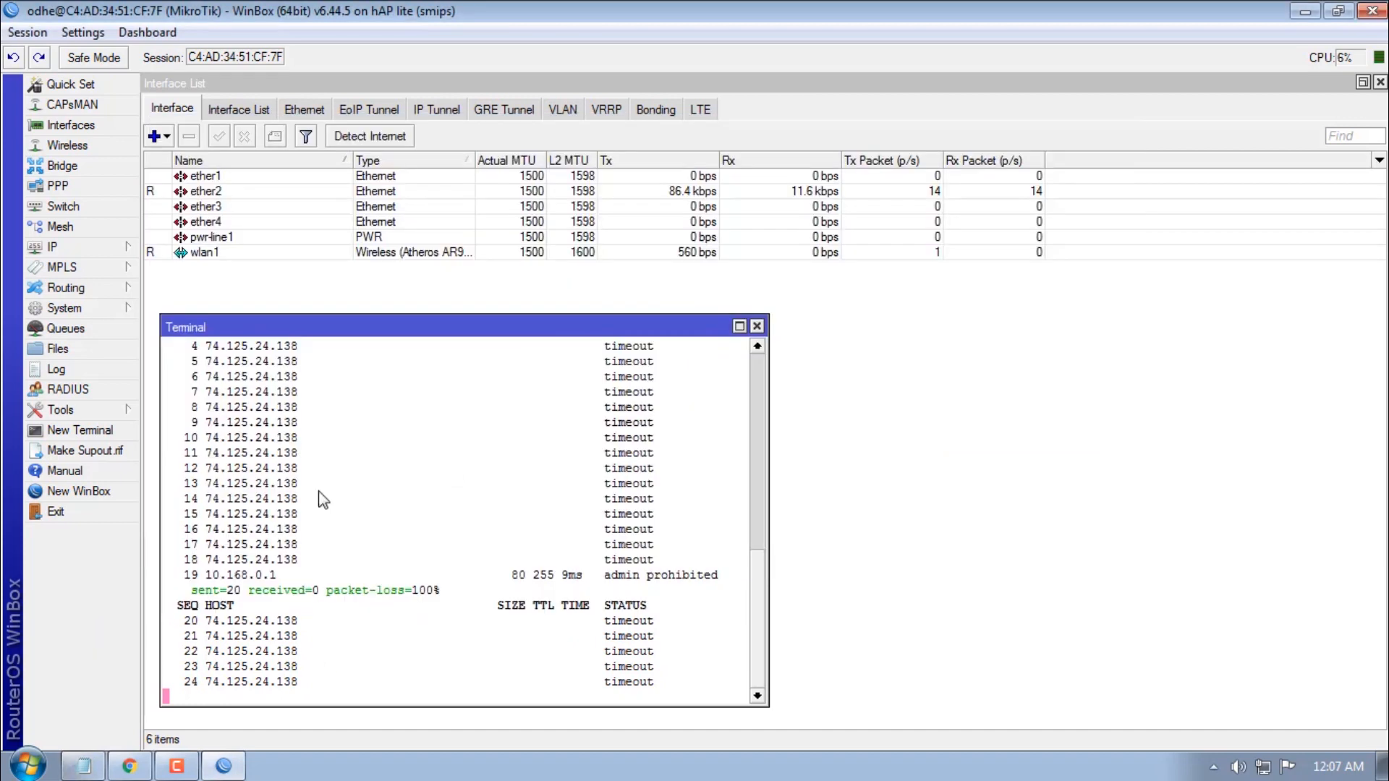
left_click(93, 311)
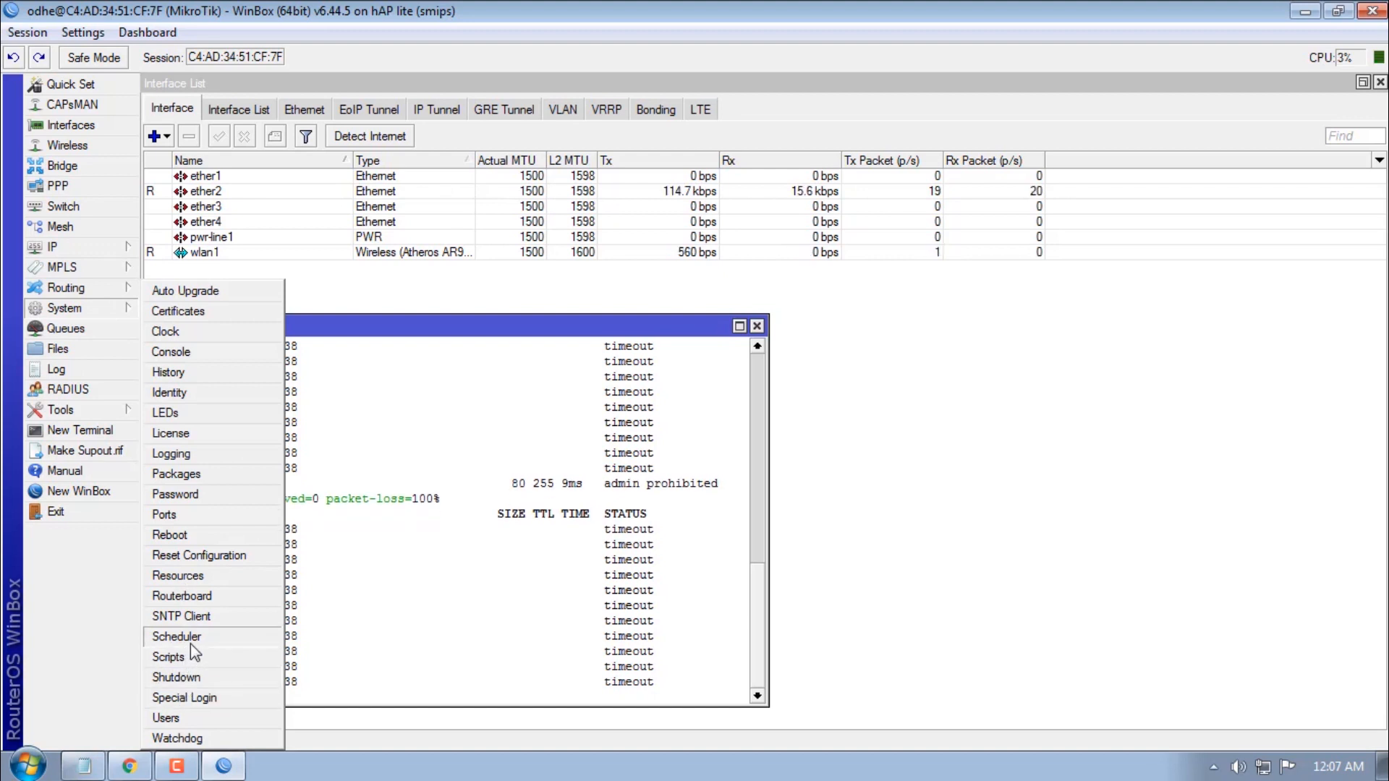
left_click(191, 643)
left_click_drag(532, 319, 770, 297)
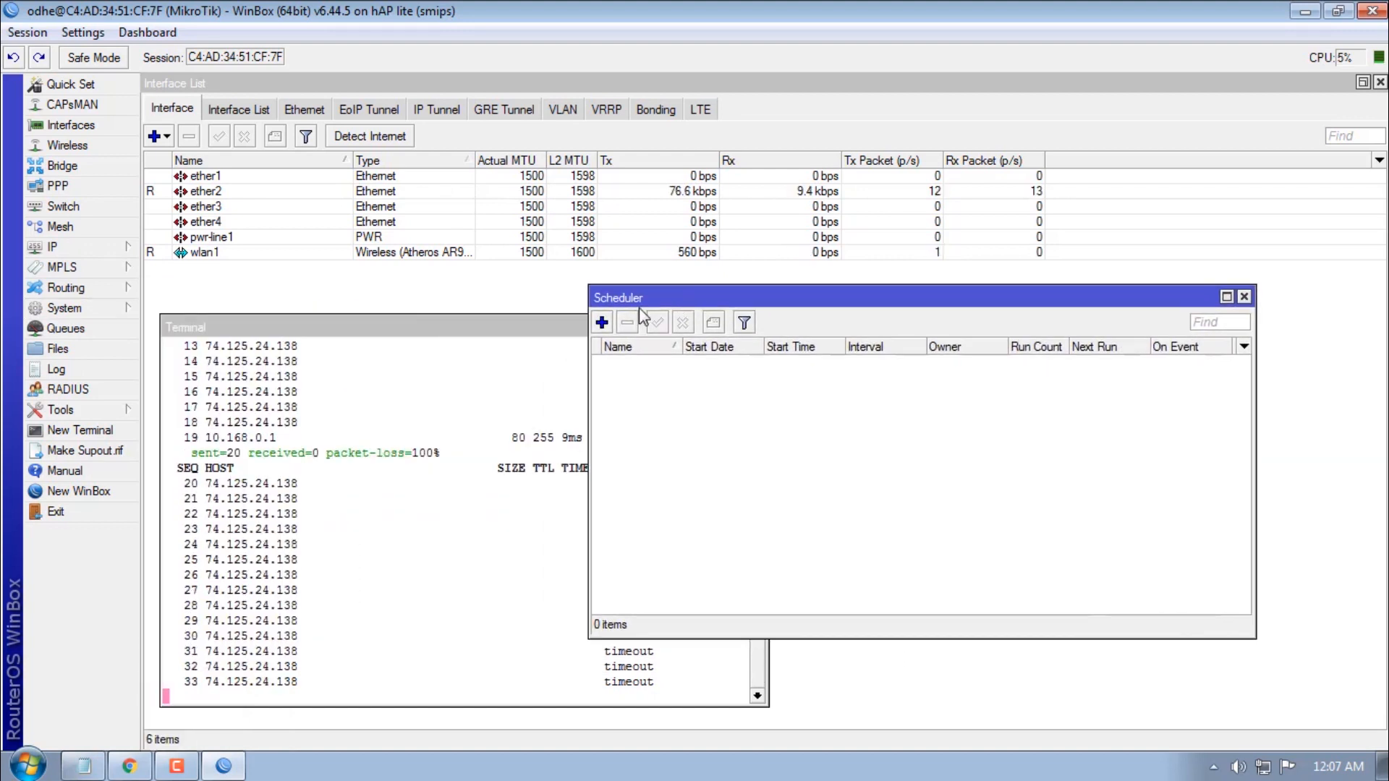
Step: Restore the Interface List to a smaller window, and close the leftover window behind the Scheduler and Script List
left_click(1362, 83)
left_click(1097, 226)
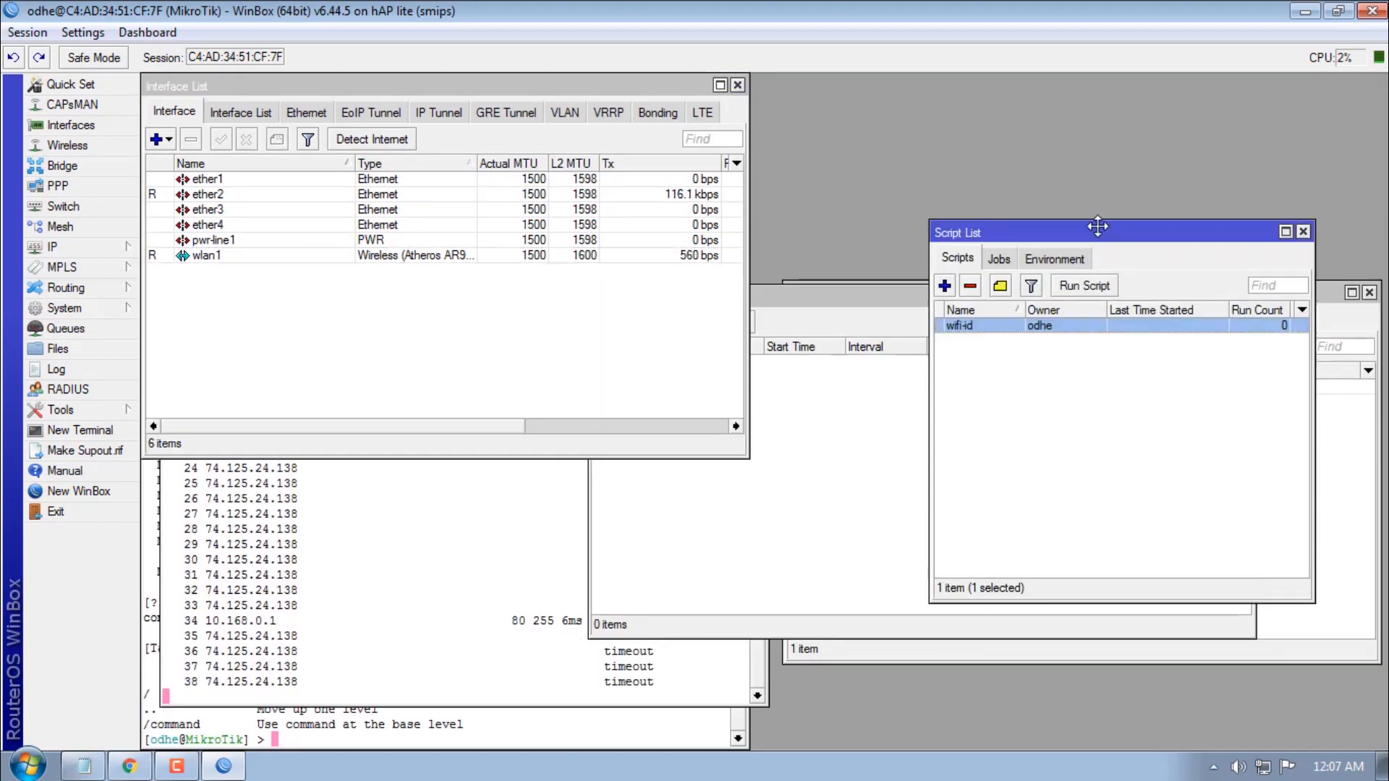
left_click(827, 397)
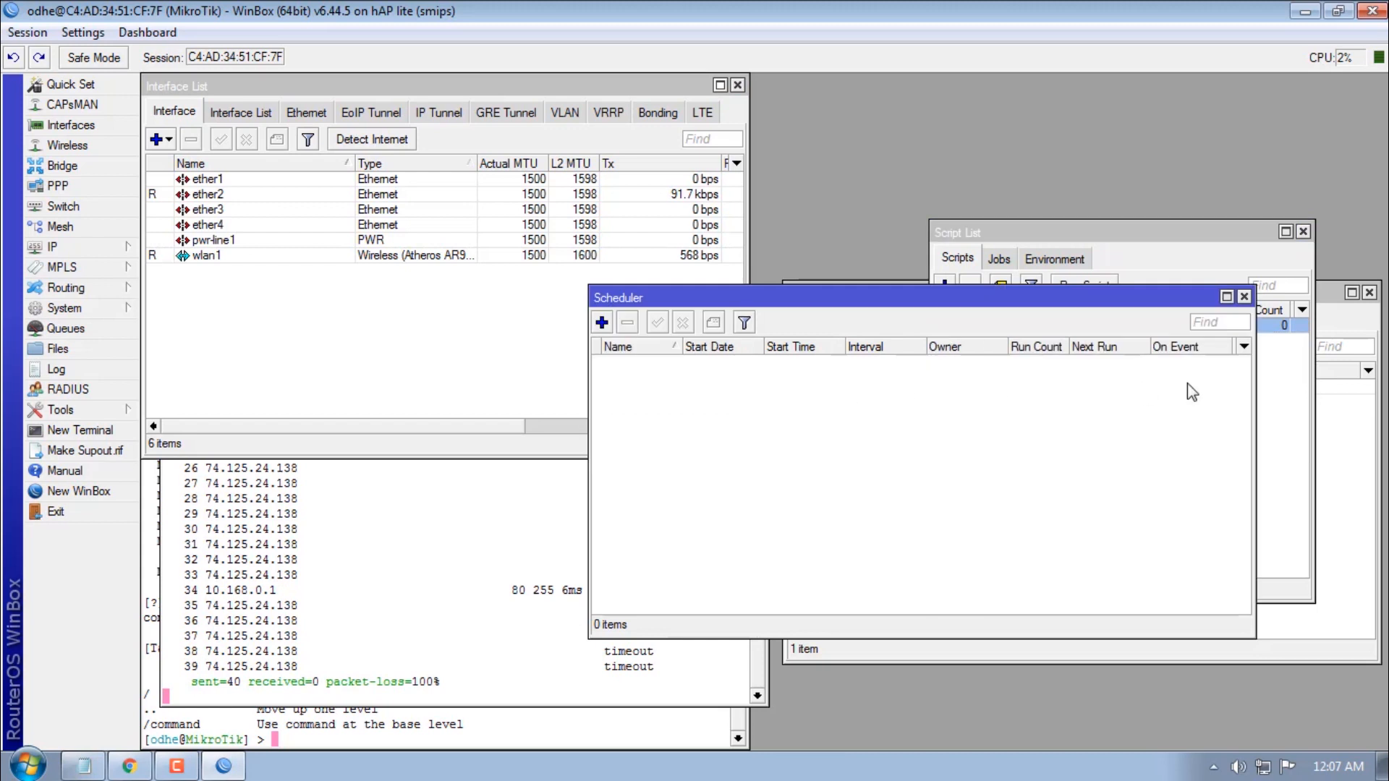
left_click(1371, 310)
left_click(1370, 293)
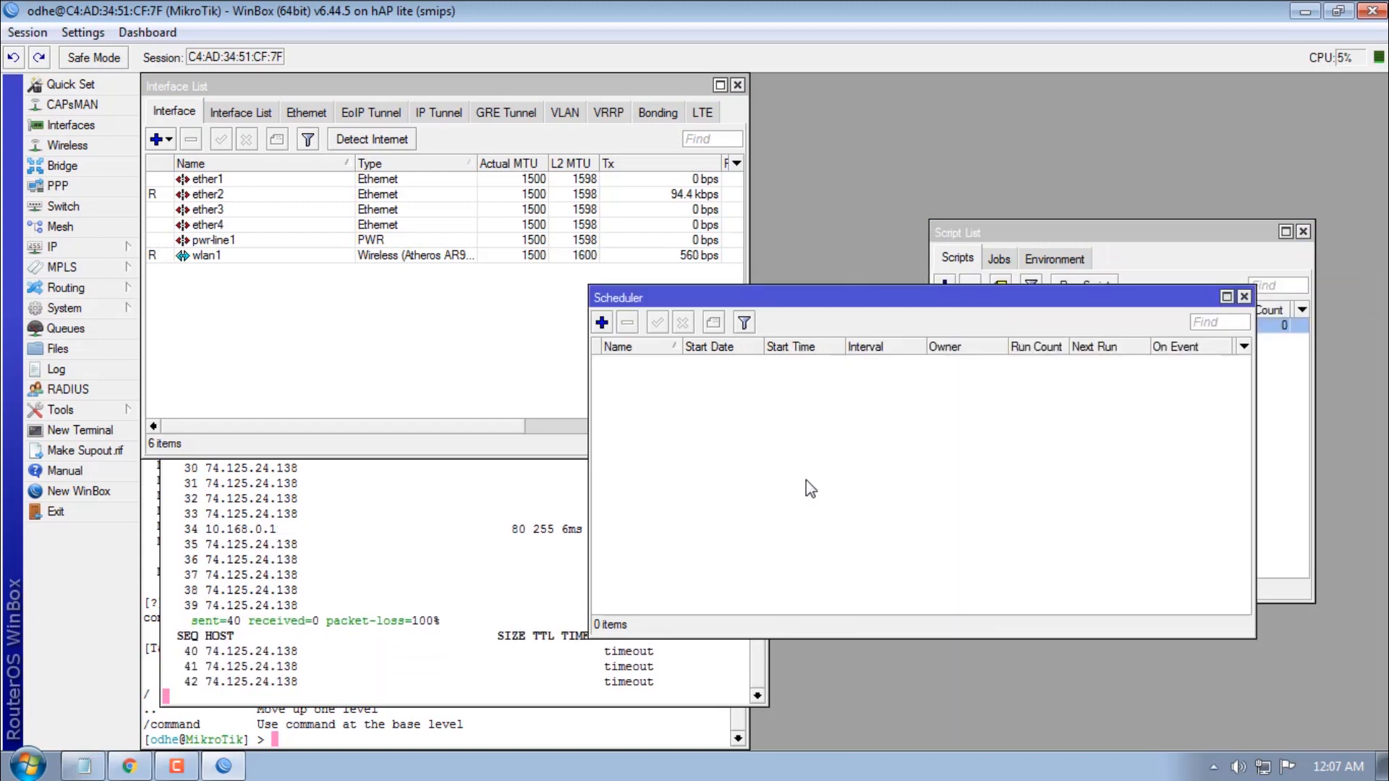
left_click_drag(852, 294, 1021, 379)
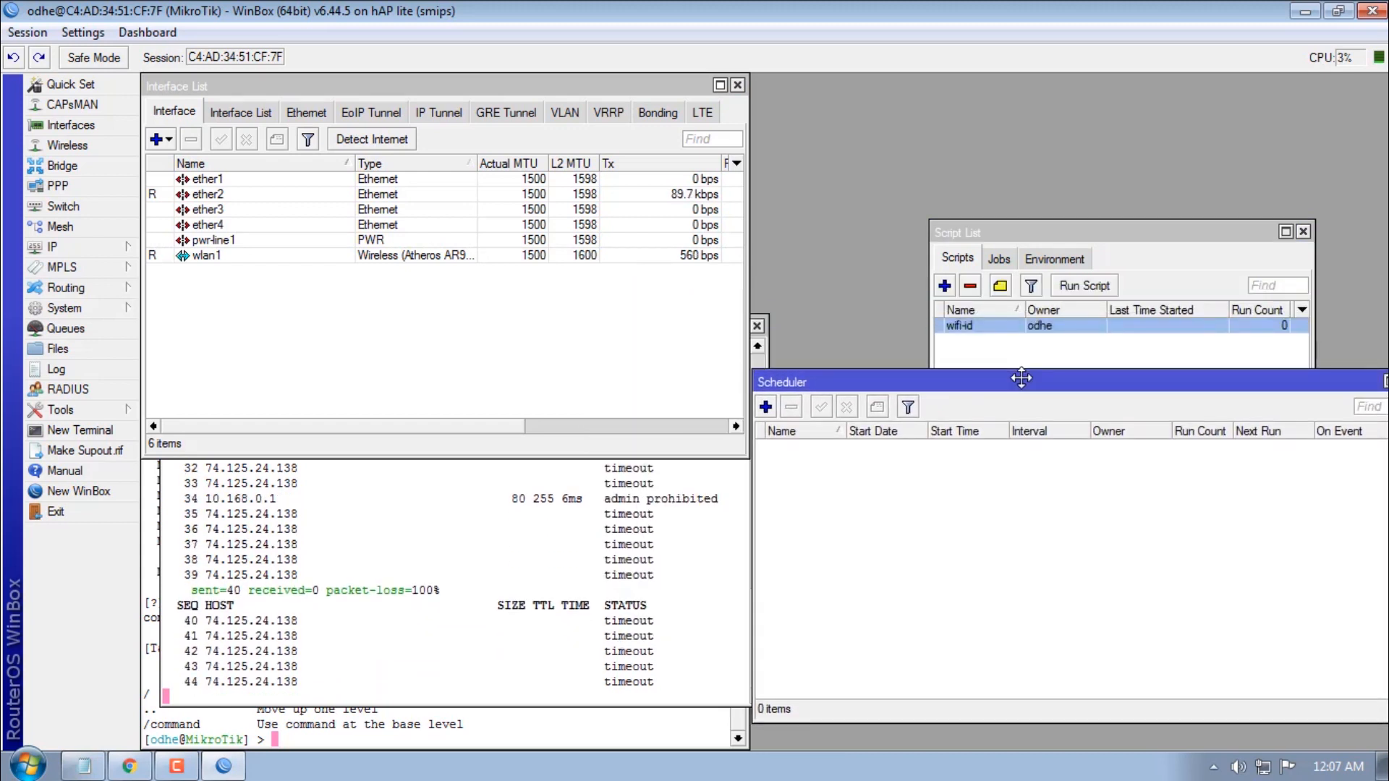
Step: Close the idle second terminal and reposition the Scheduler beside the terminal running the ping
left_click(709, 512)
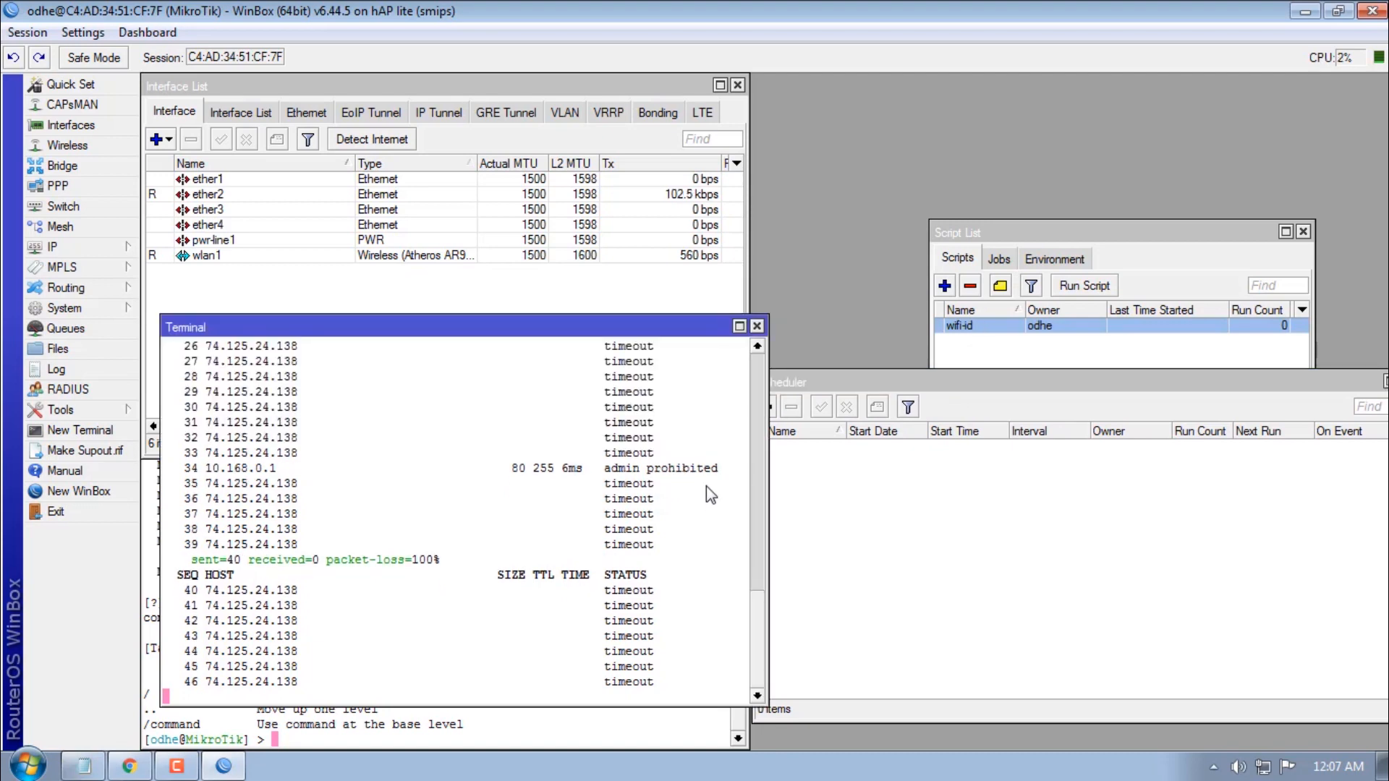
left_click(410, 731)
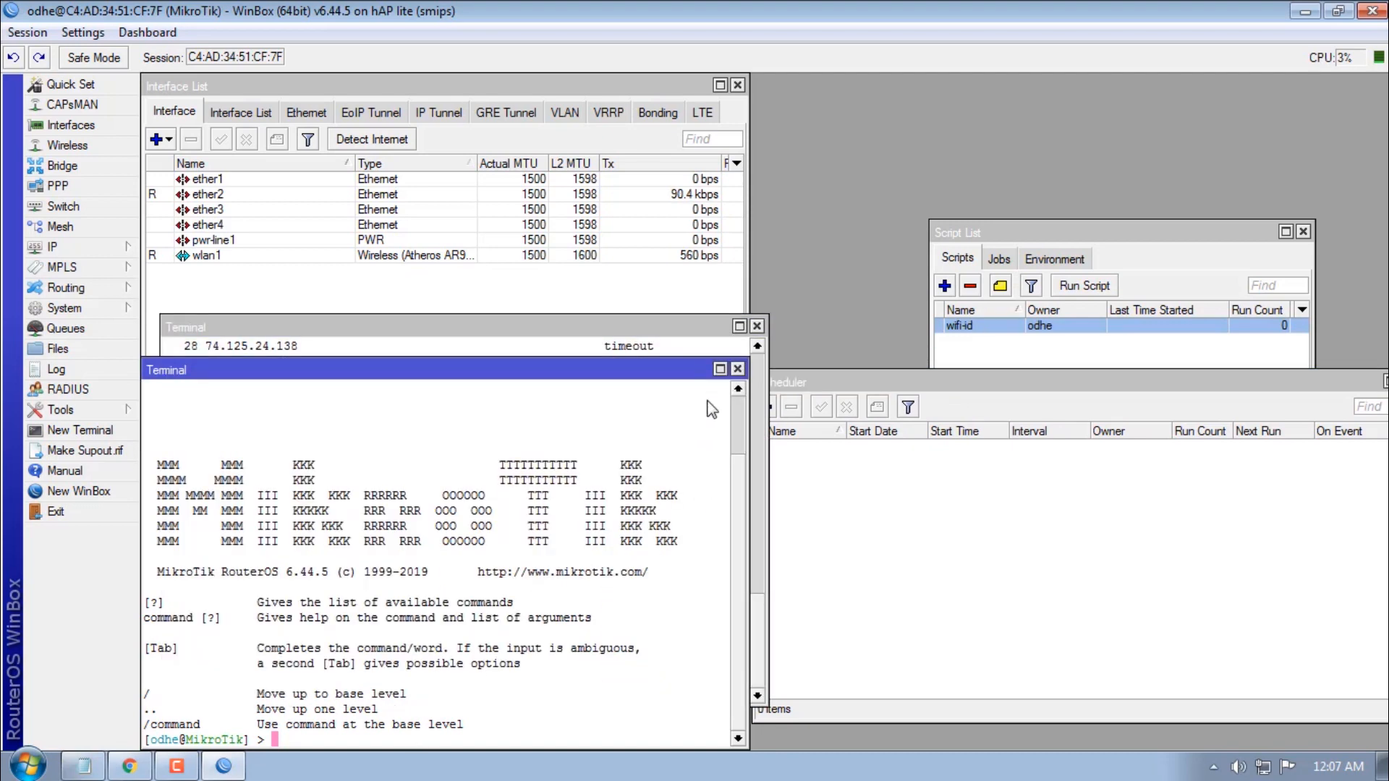
left_click(737, 368)
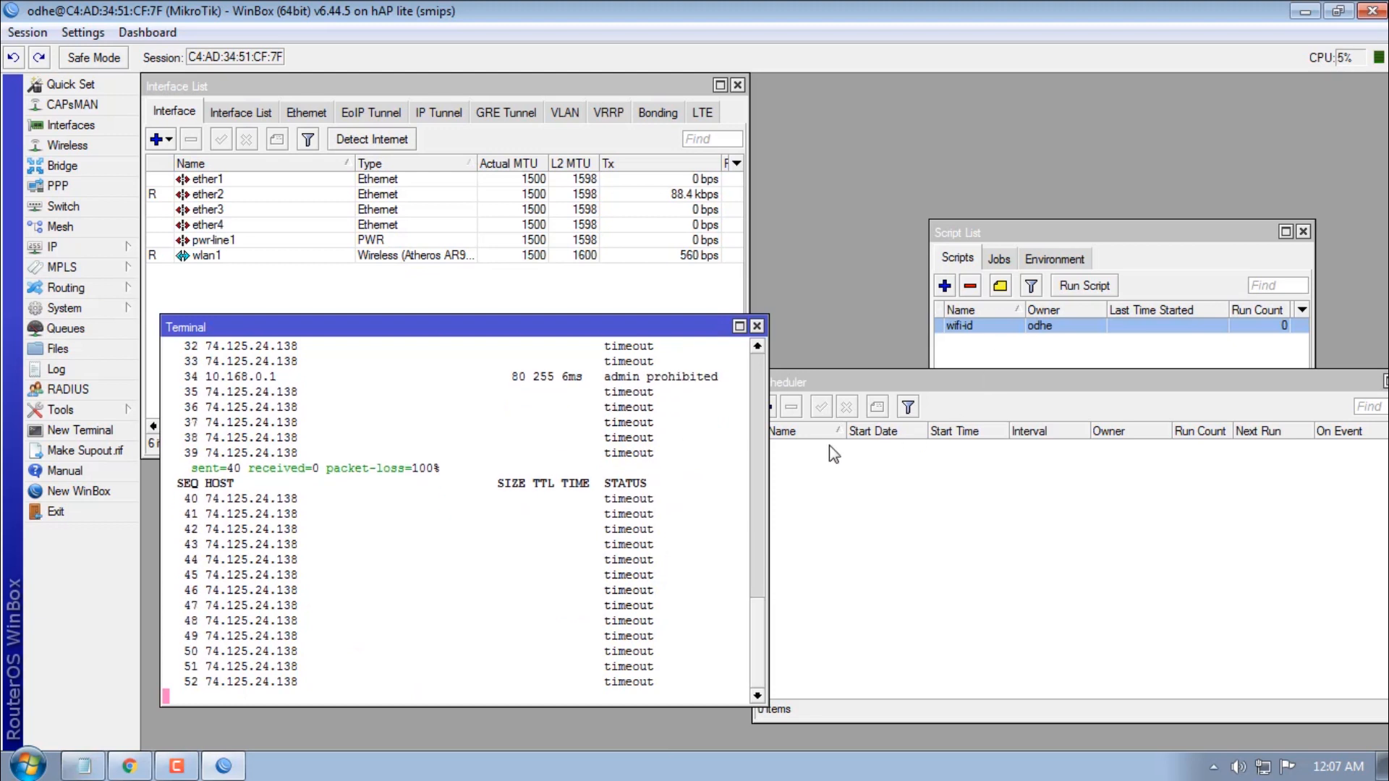
left_click_drag(823, 388, 778, 358)
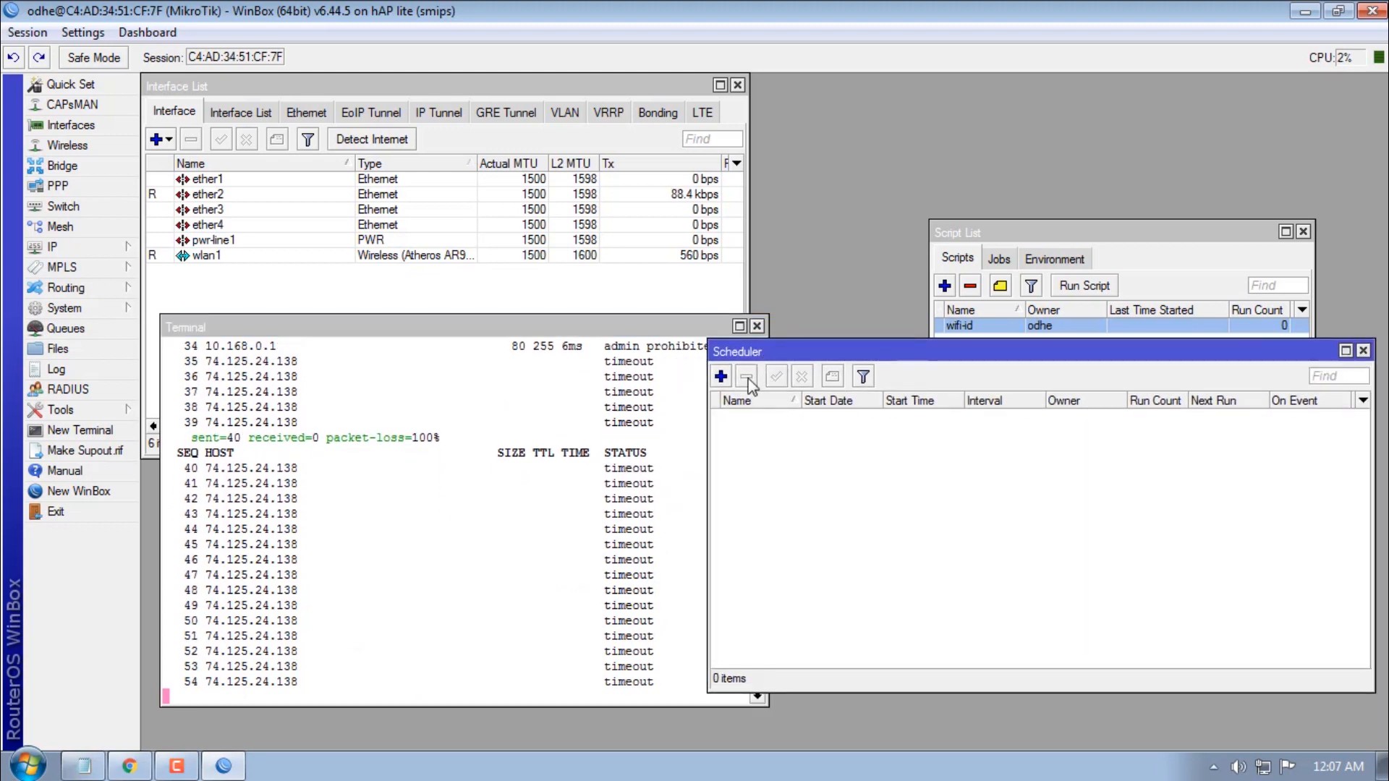
Step: Add a new schedule with its start time set to startup and its interval set to 00:00:10
left_click(720, 376)
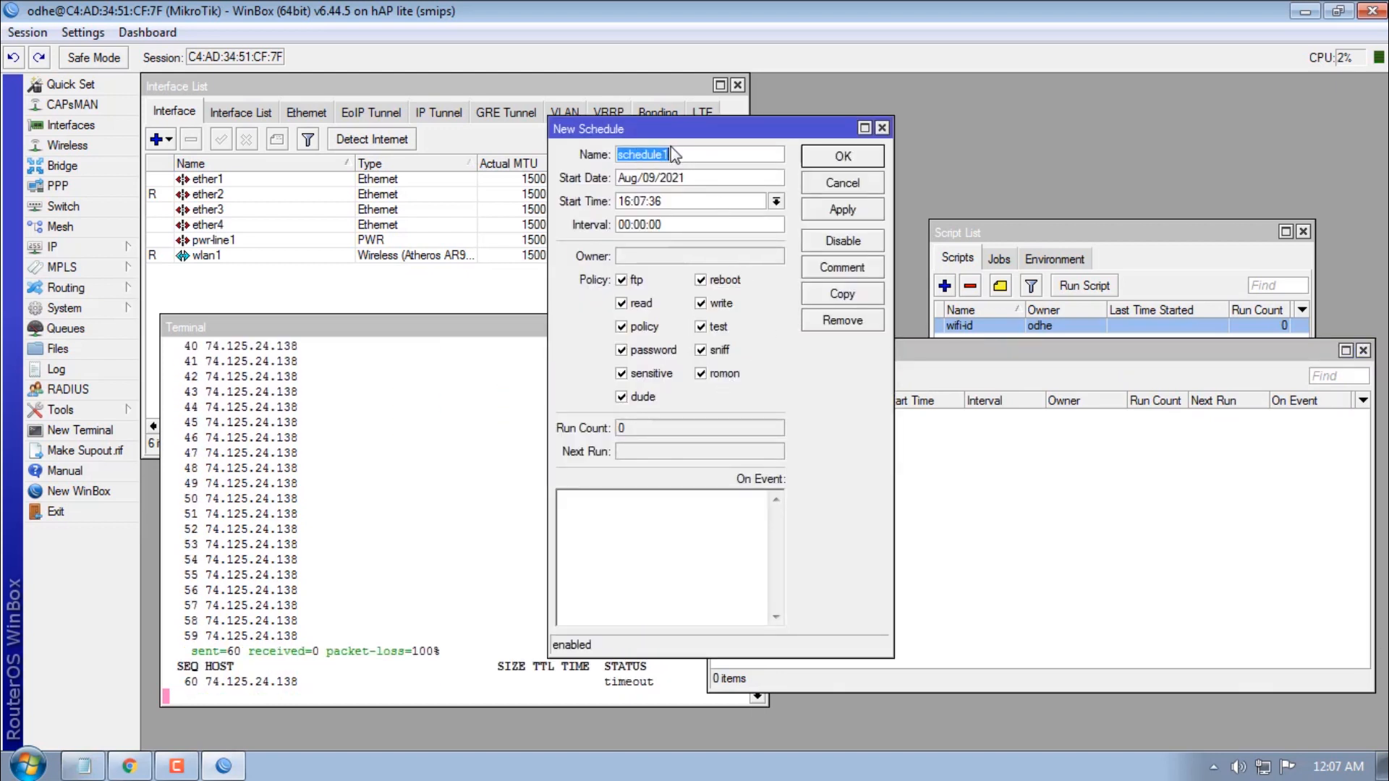
left_click(776, 204)
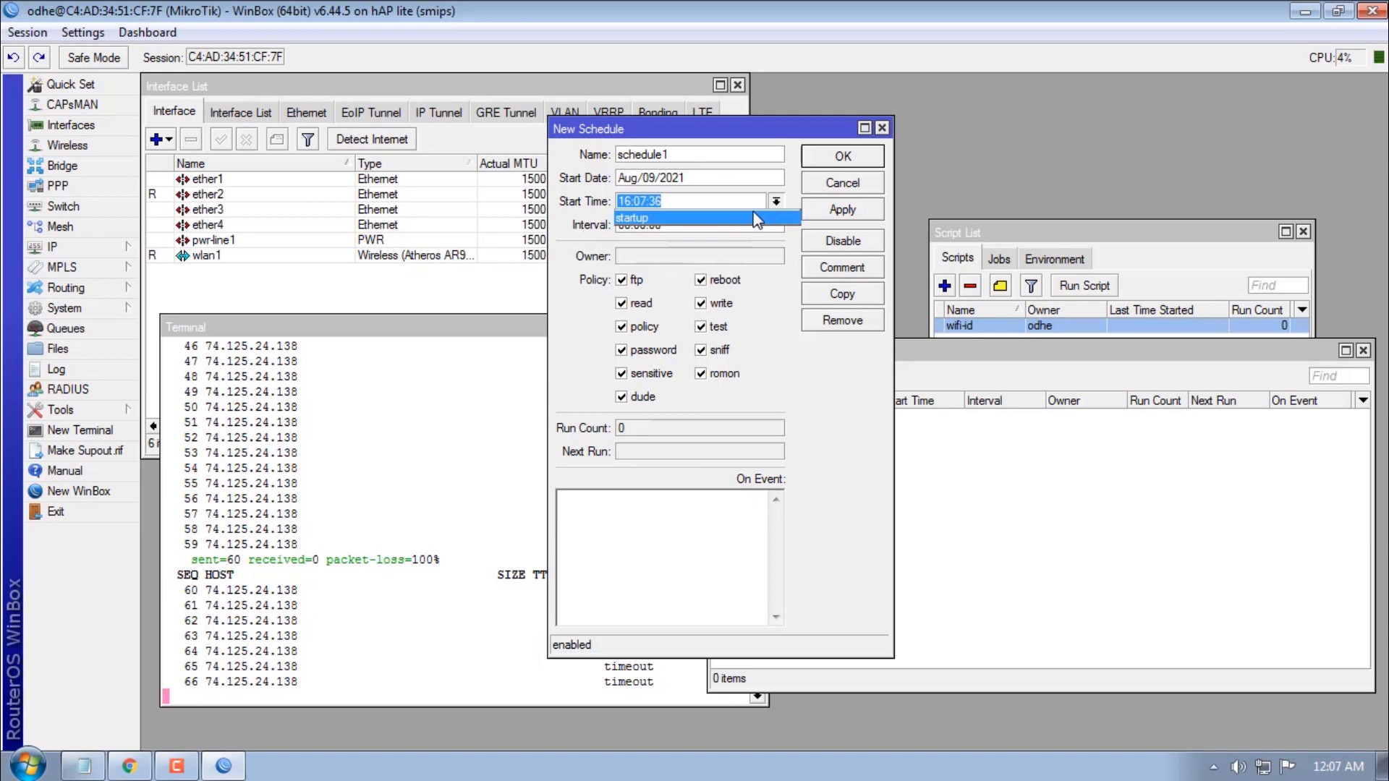
left_click(757, 219)
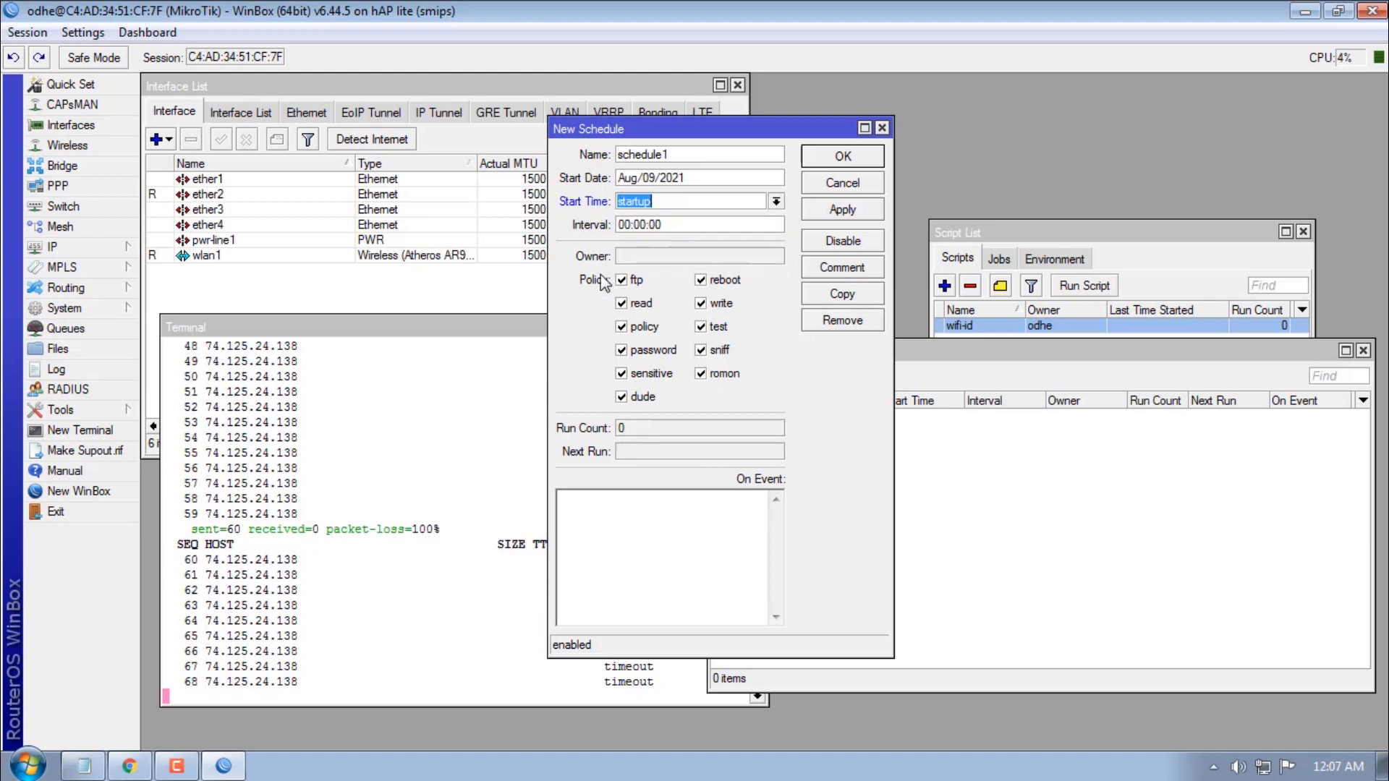
left_click(657, 228)
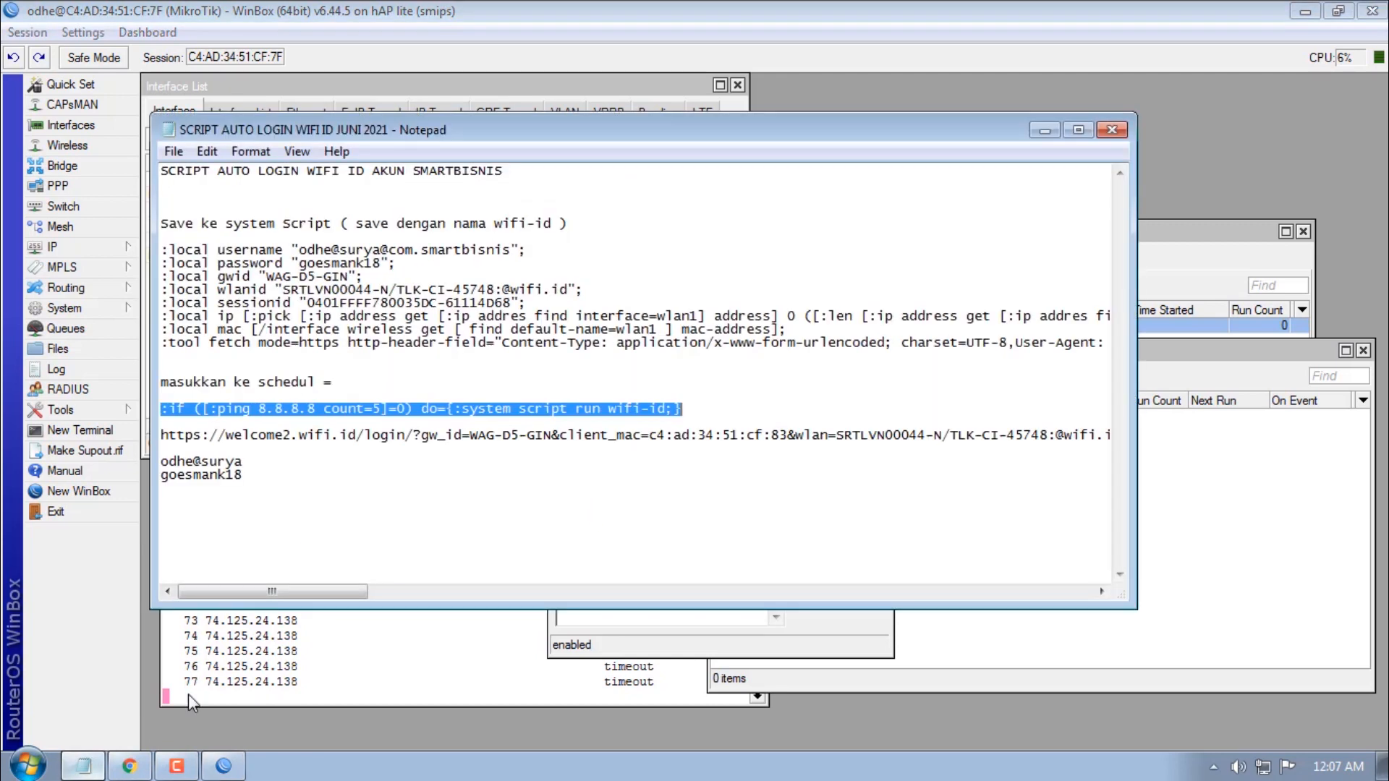
Step: Copy the :if ping 8.8.8.8 line from Notepad into the schedule's On Event code, and save the schedule
left_click(176, 765)
right_click(338, 408)
left_click(416, 479)
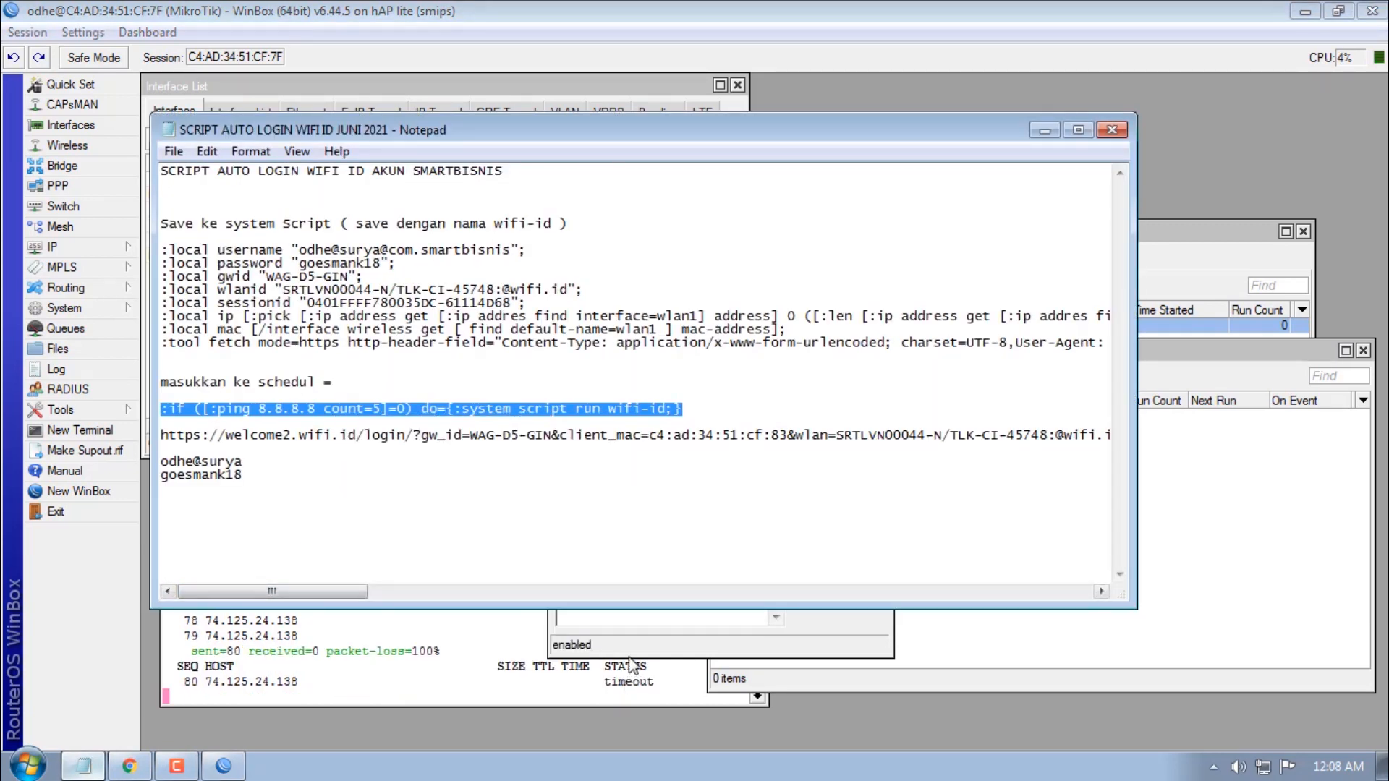
left_click(628, 646)
key("ctrl+v")
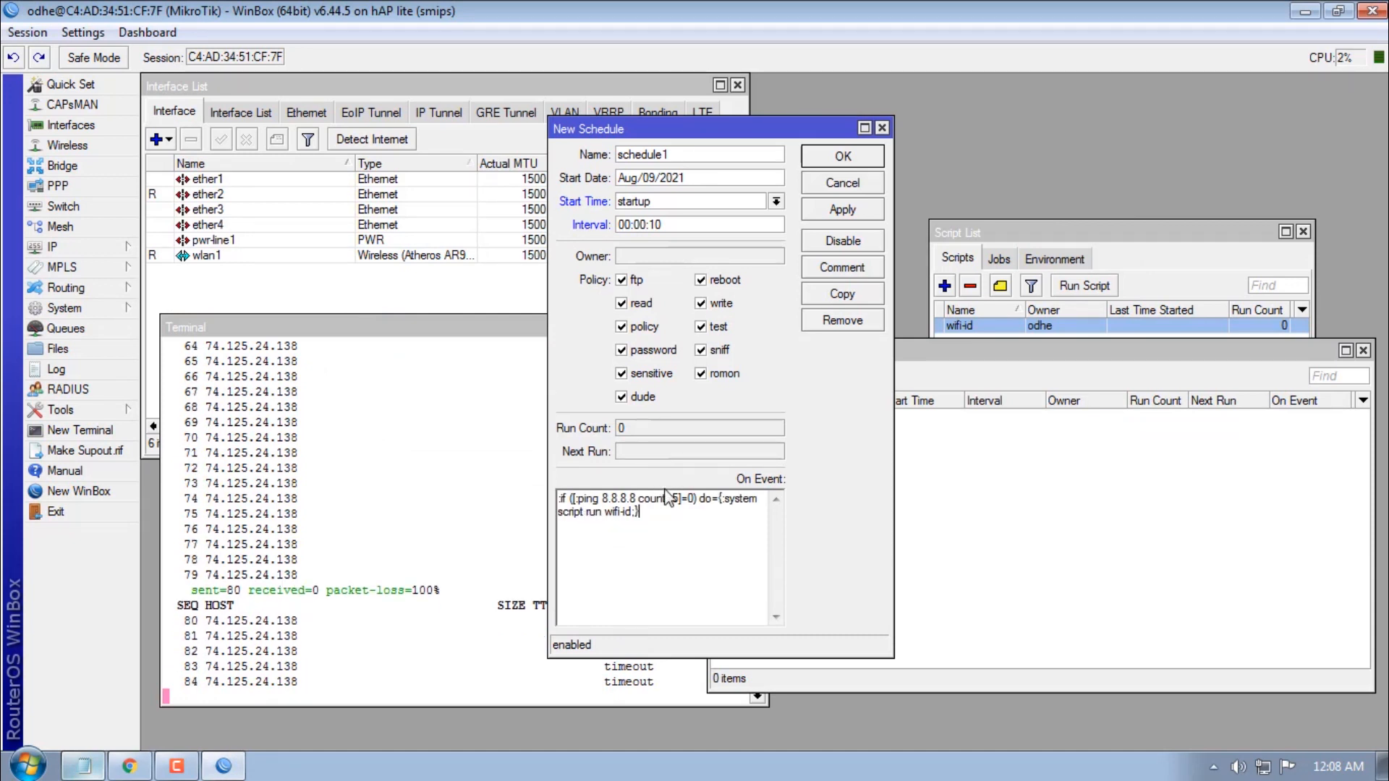
left_click(826, 216)
left_click(852, 156)
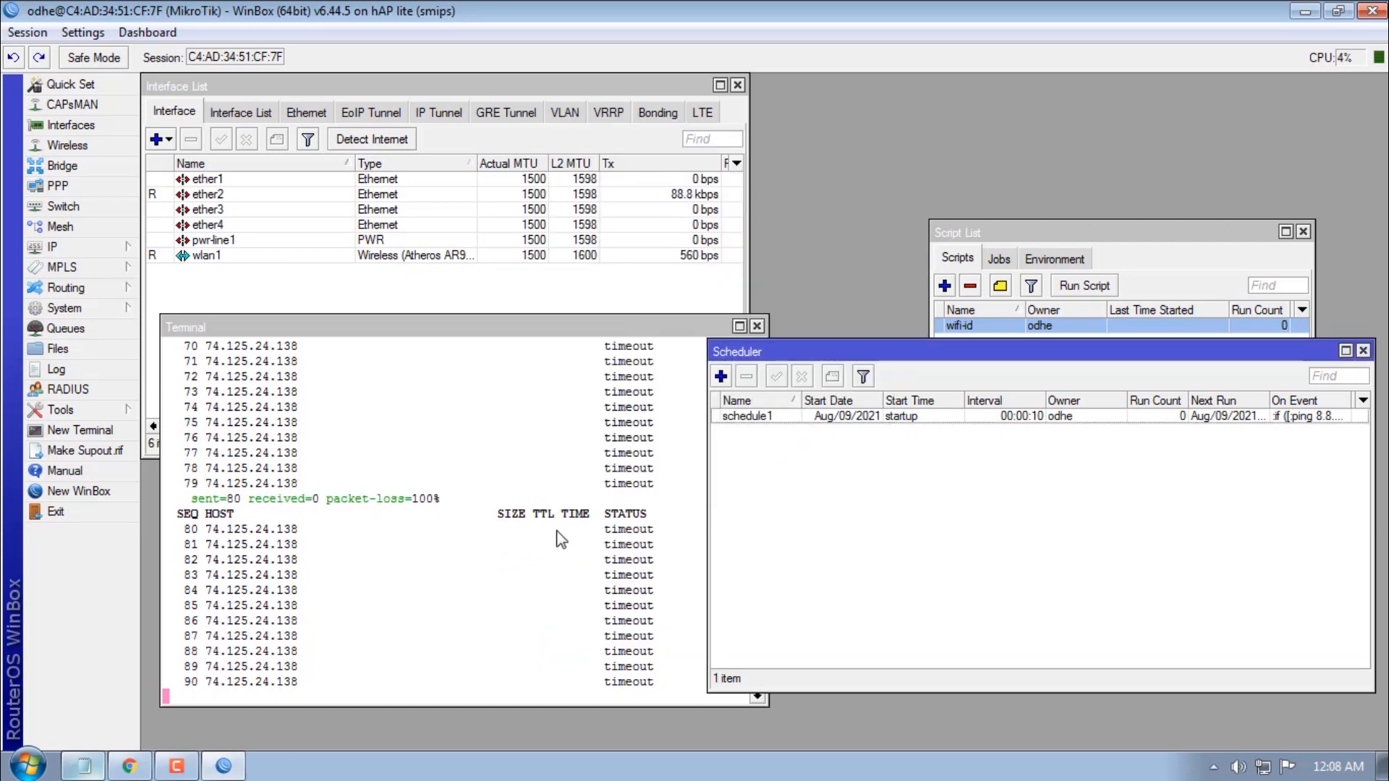
Step: Place the Script List above the Scheduler, and check the script's run count and the ping replies in the terminal
left_click_drag(1062, 236, 893, 174)
left_click(898, 583)
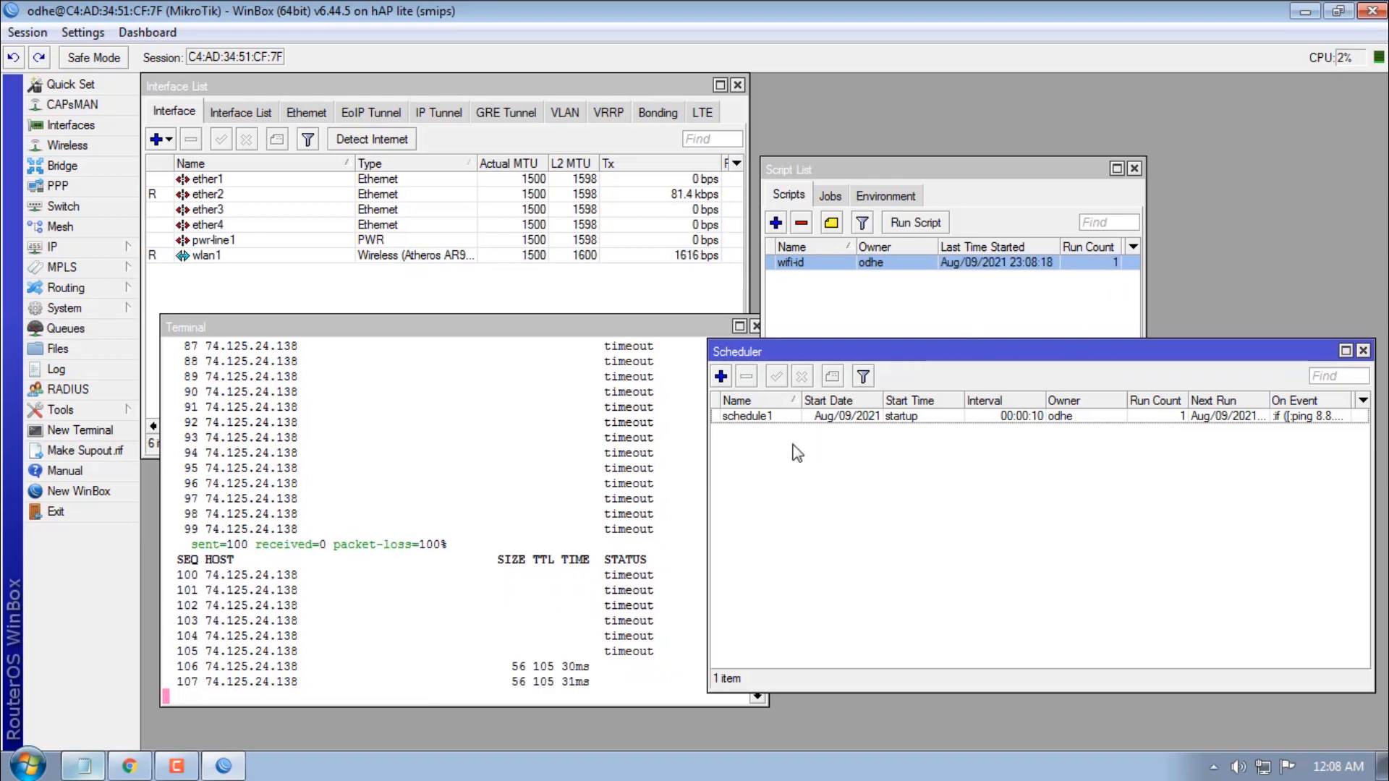
left_click(520, 648)
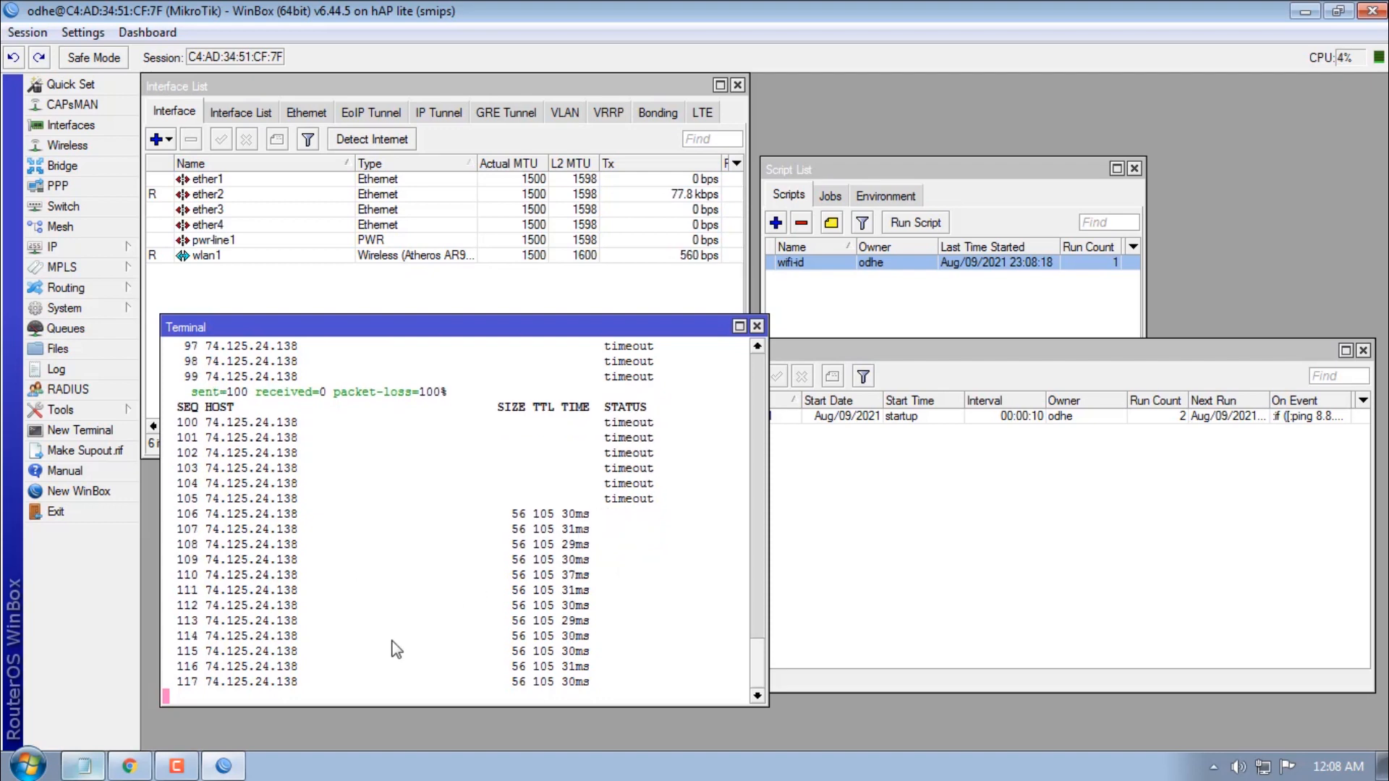
Step: Switch to Chrome and search Google for "test speed internet" in a new tab
left_click(130, 765)
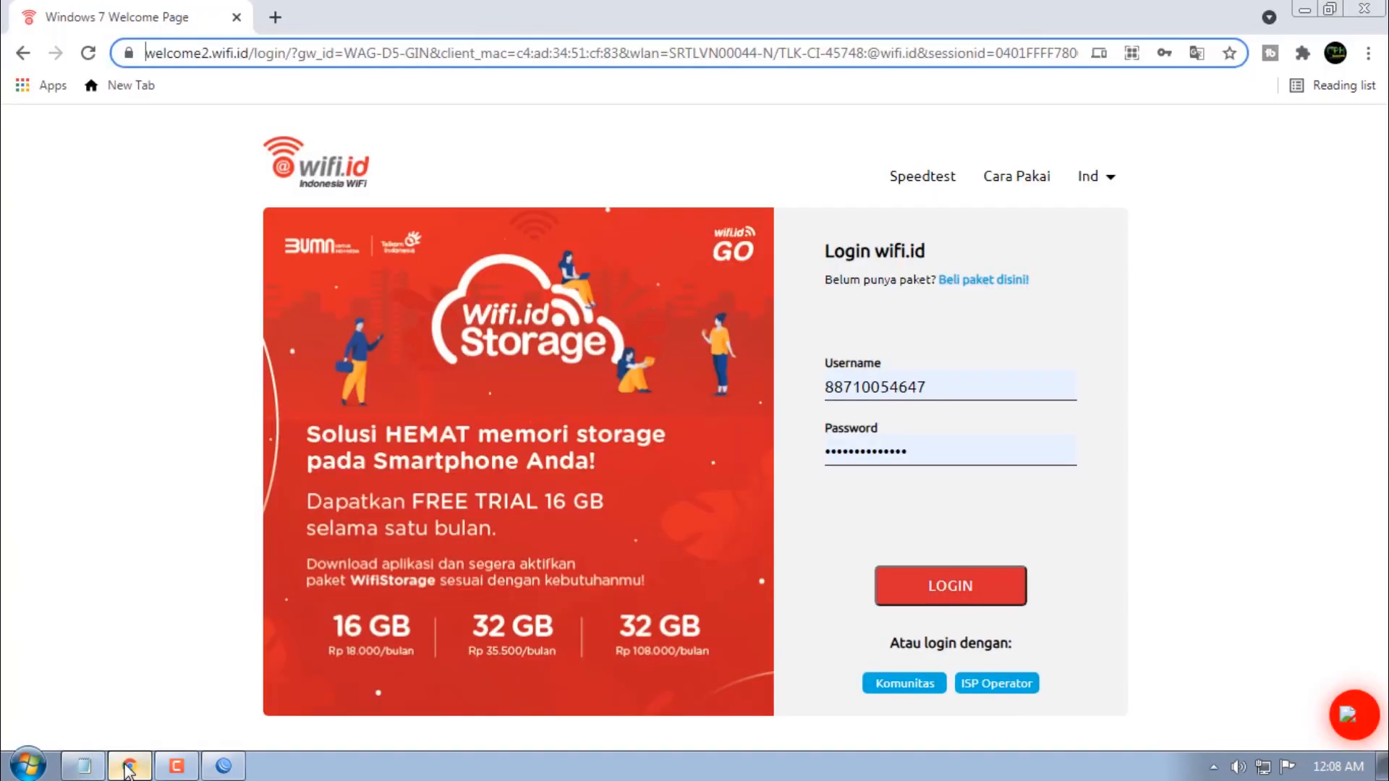
left_click(274, 17)
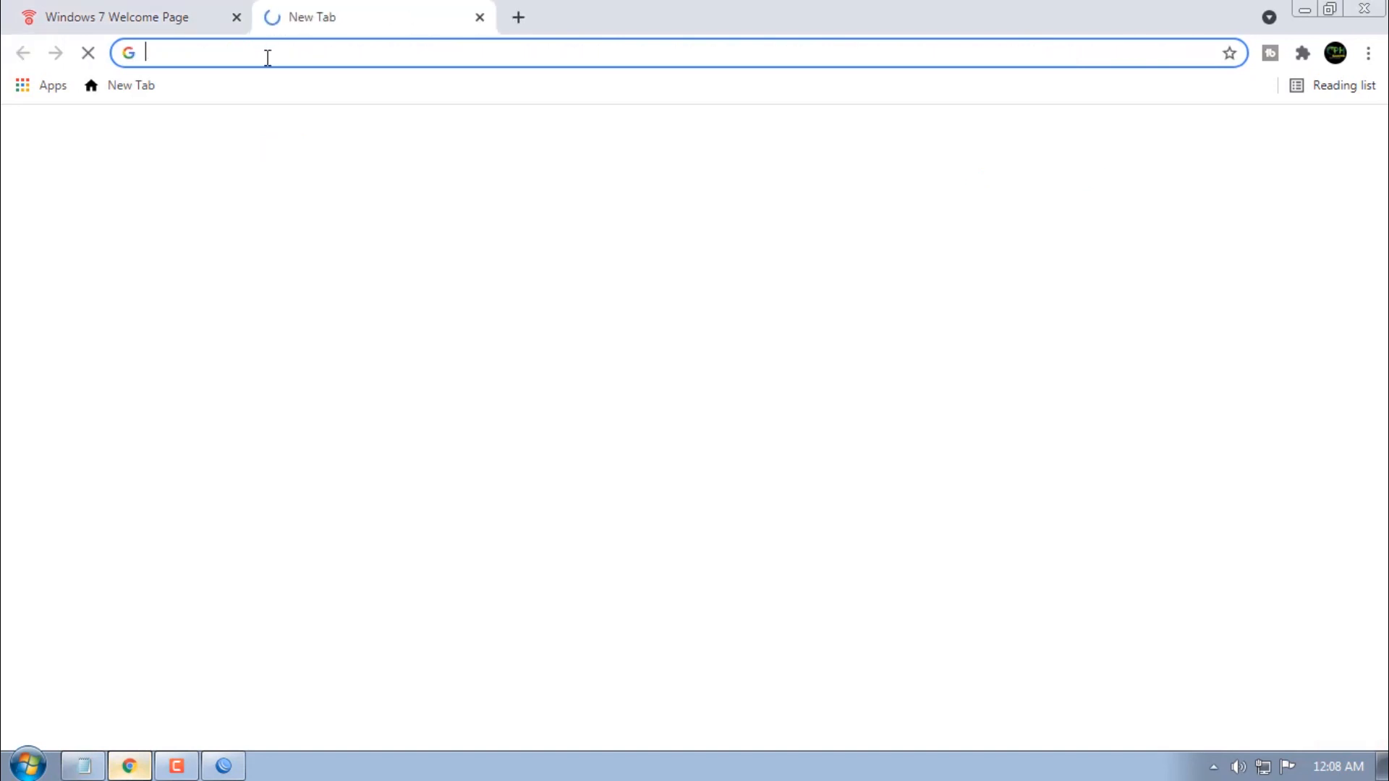
type("test speed internet")
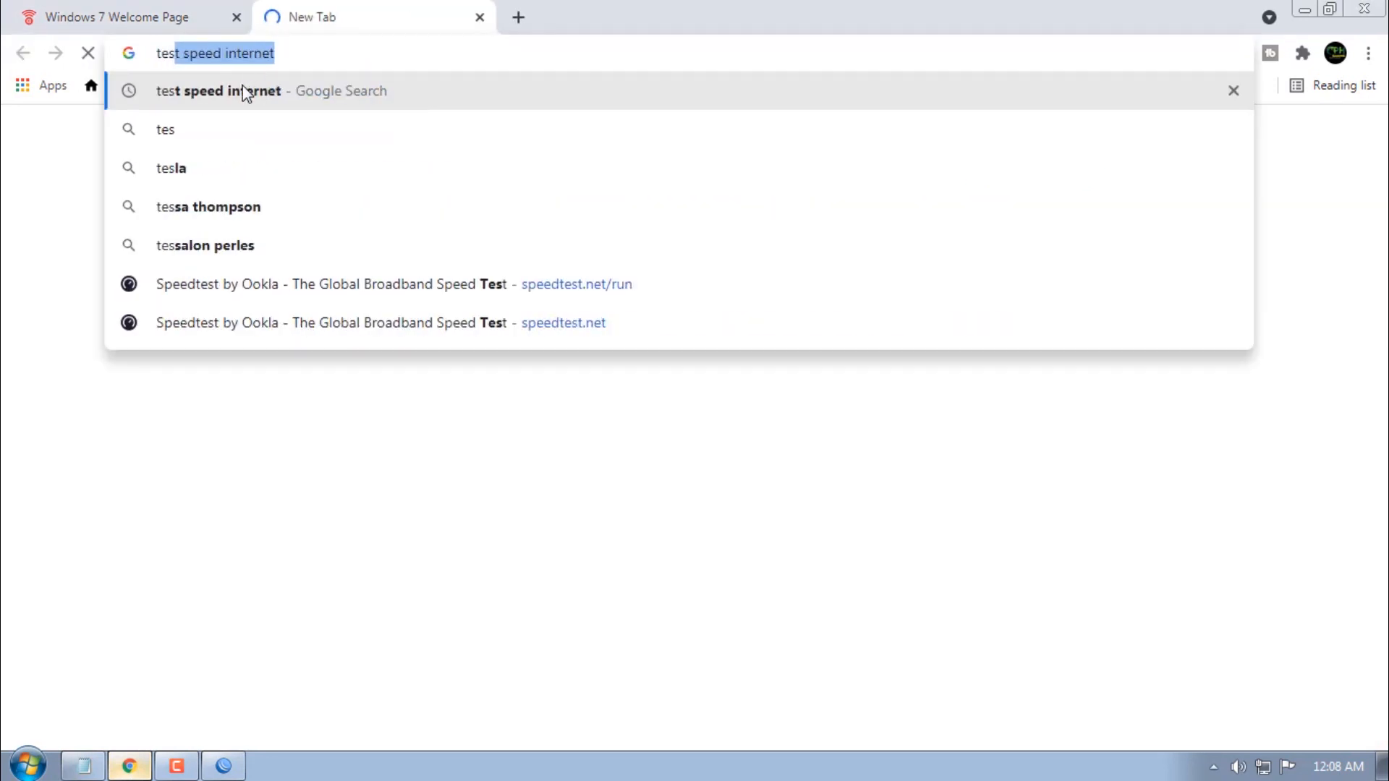
left_click(245, 92)
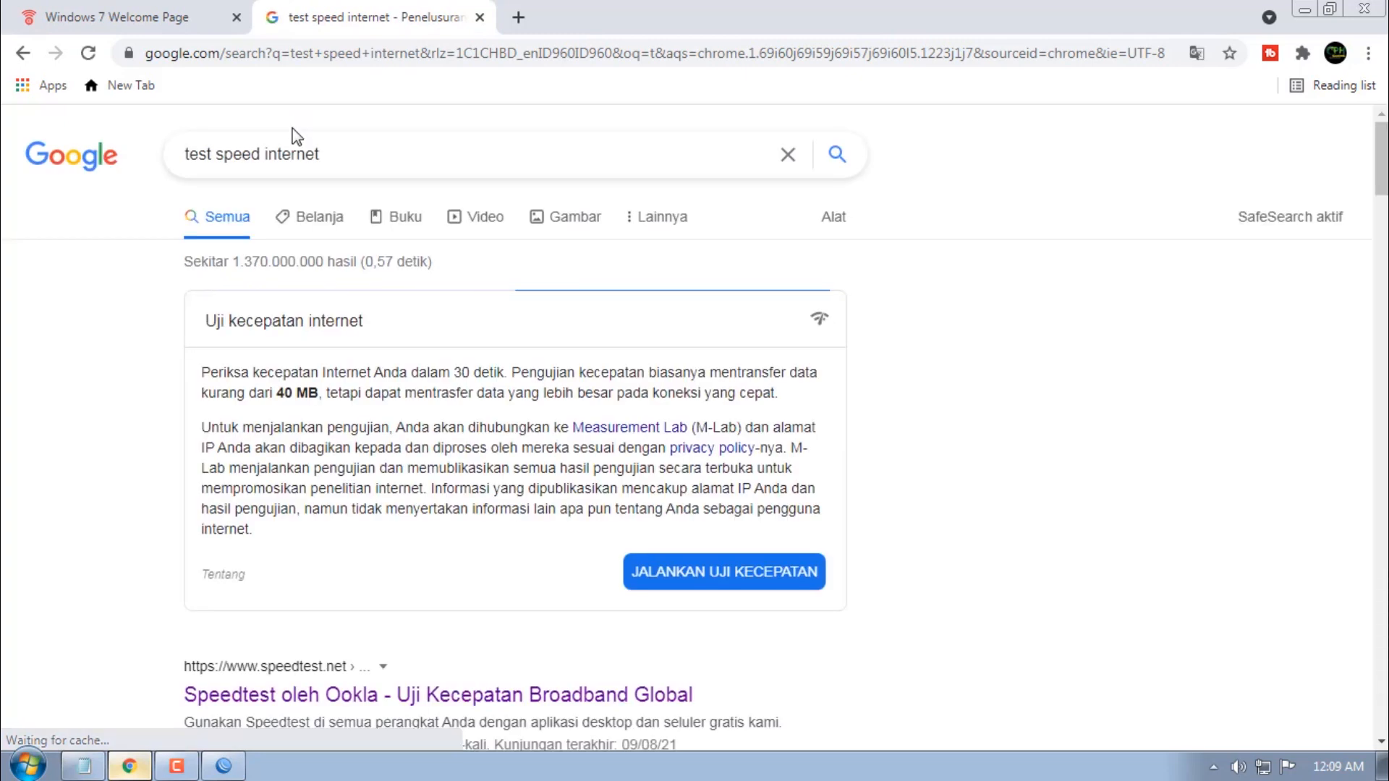
key("ctrl+t")
left_click(363, 53)
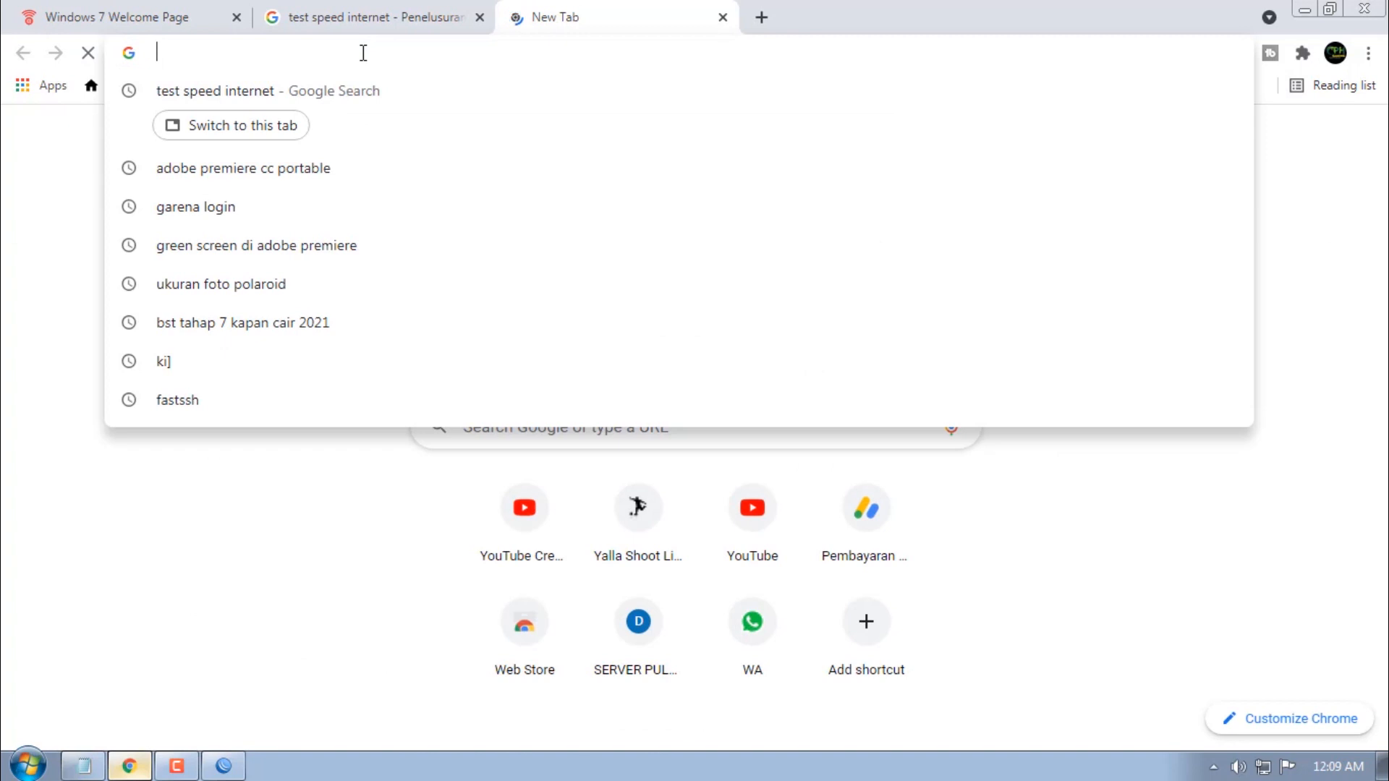
type("logout.wifi.id")
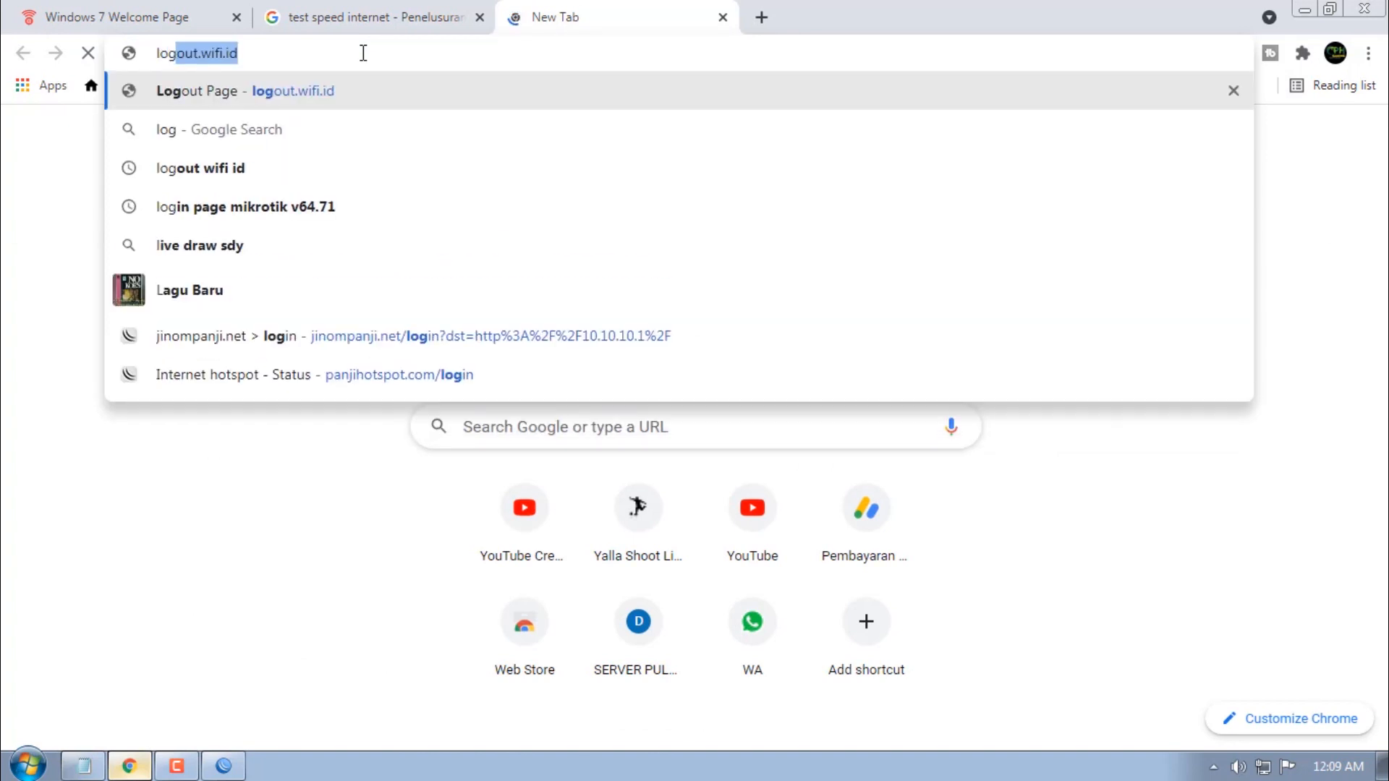
key("Return")
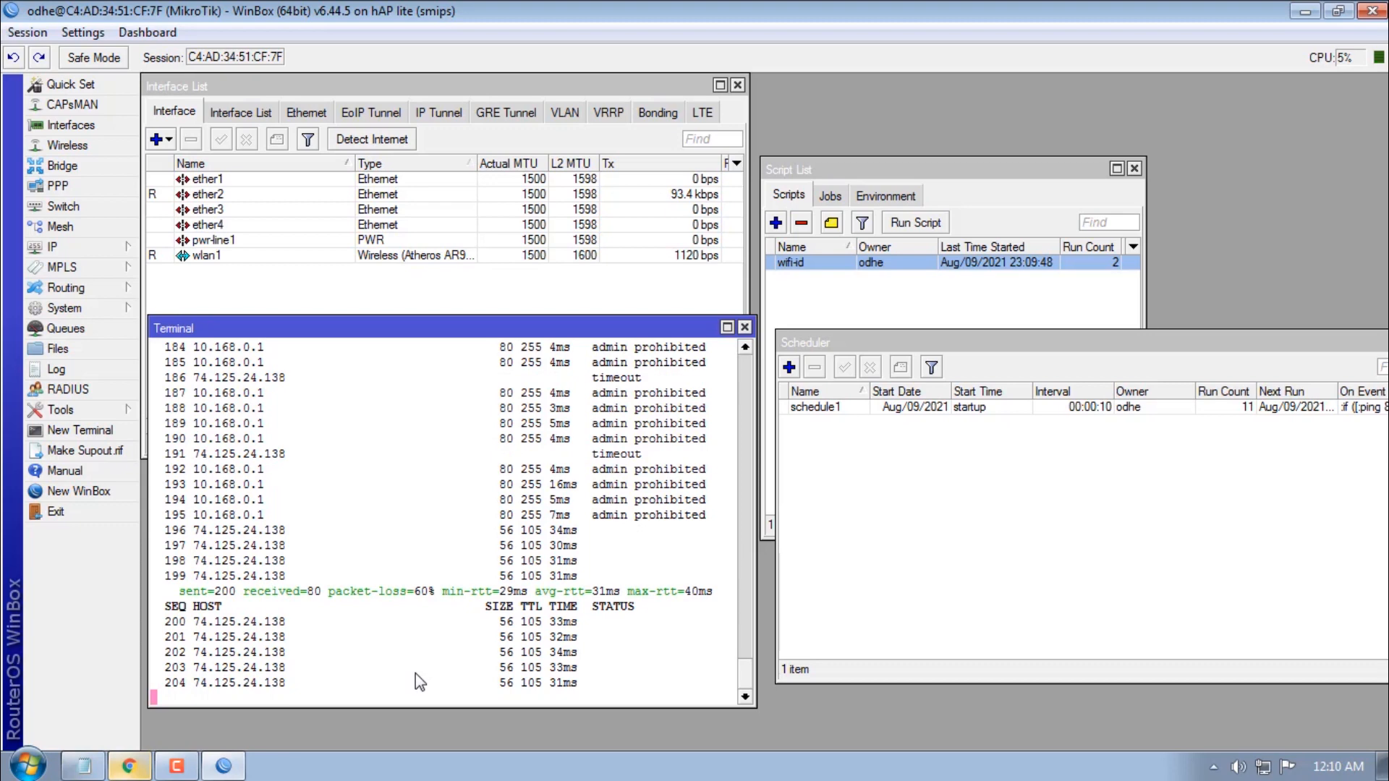
left_click(129, 766)
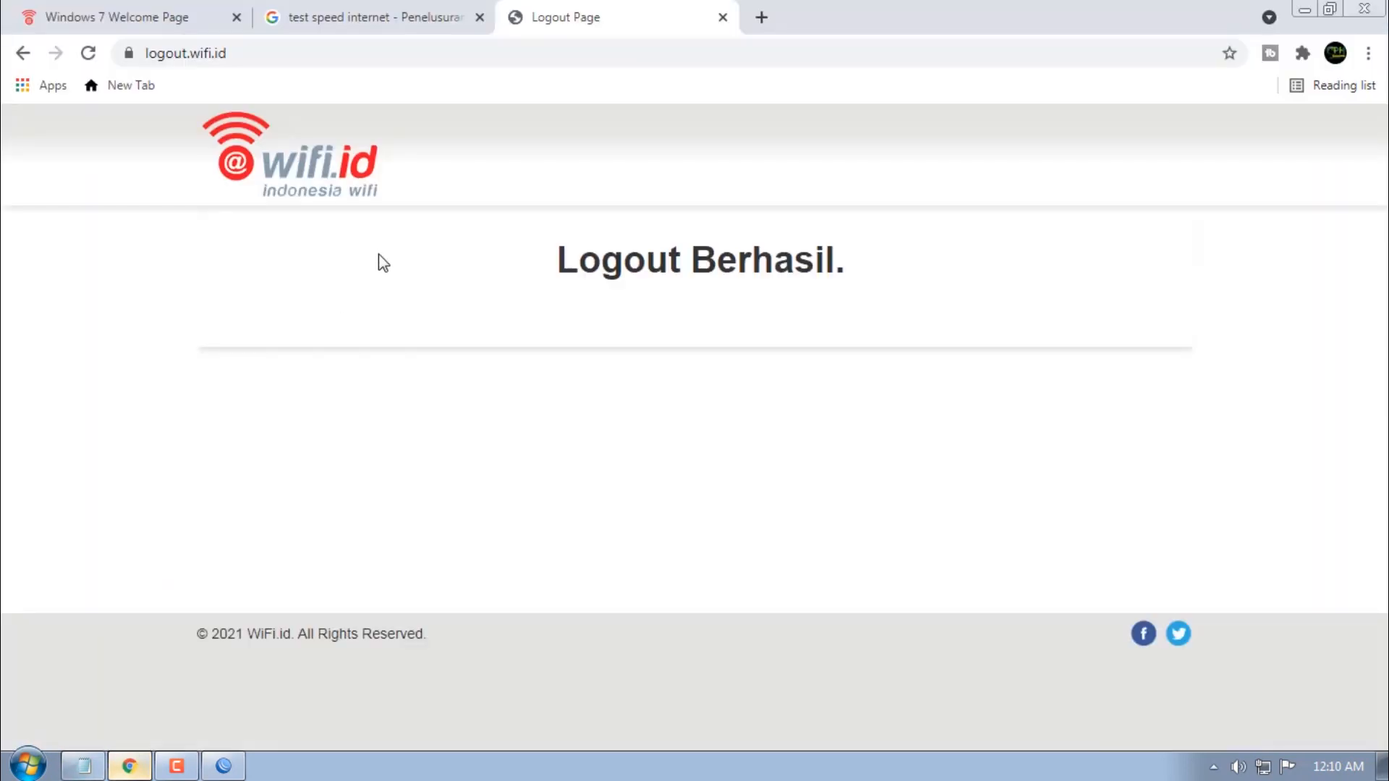
left_click(224, 765)
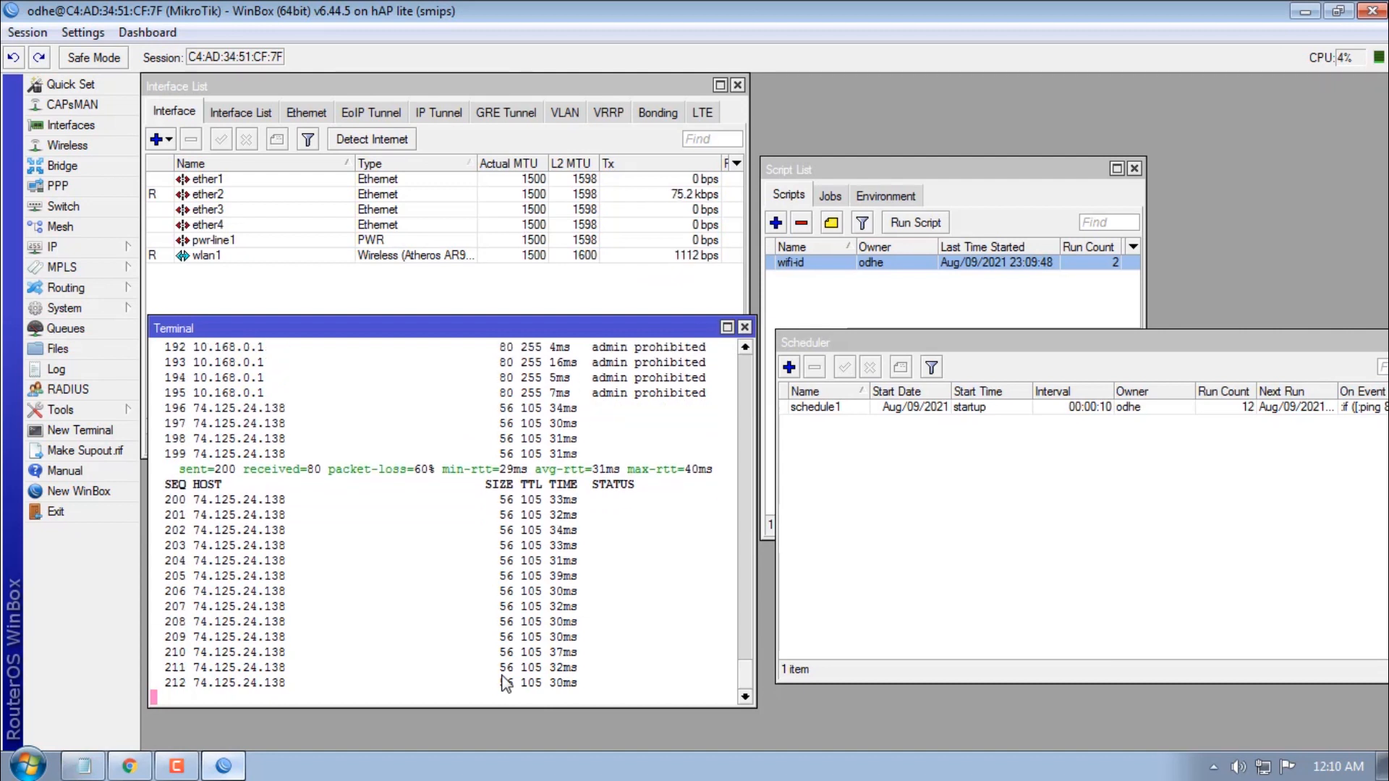
left_click(130, 766)
left_click(146, 15)
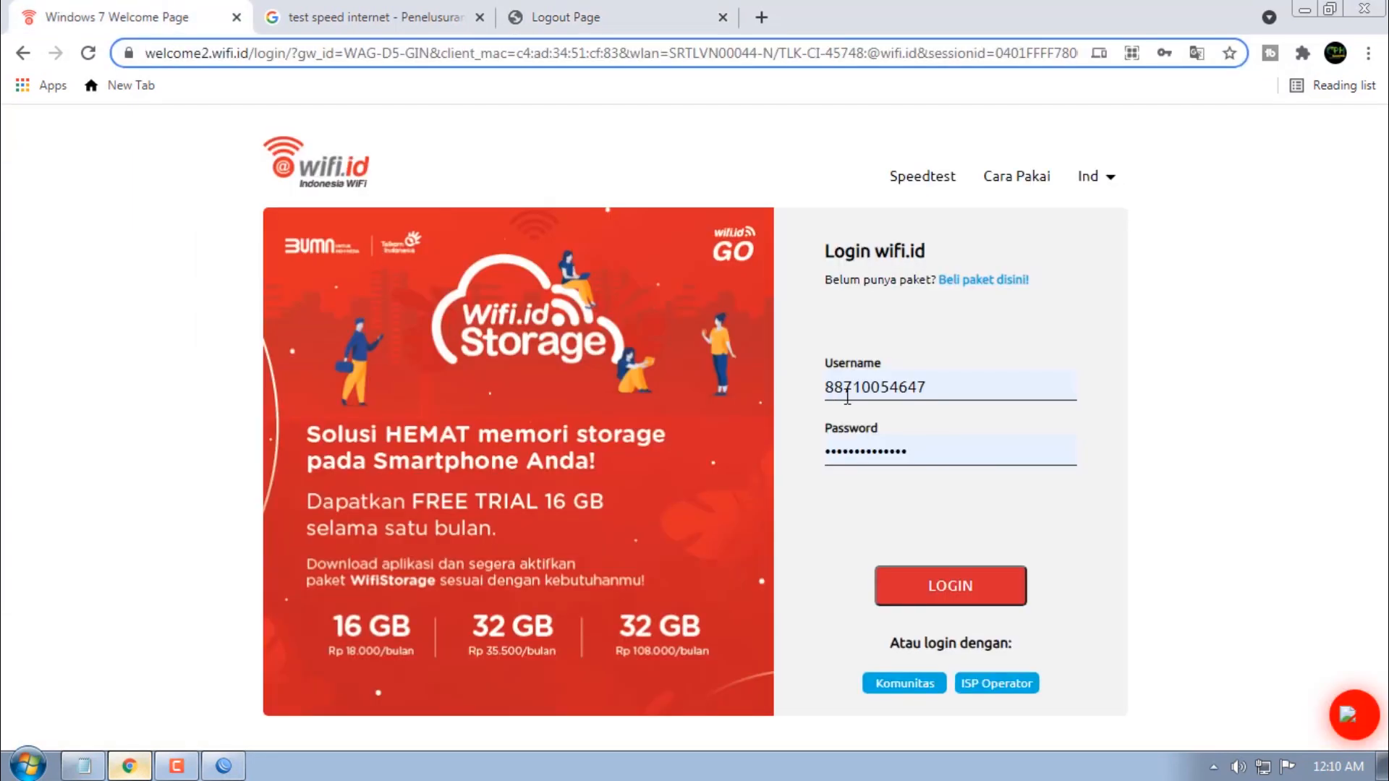
left_click(950, 393)
left_click(998, 463)
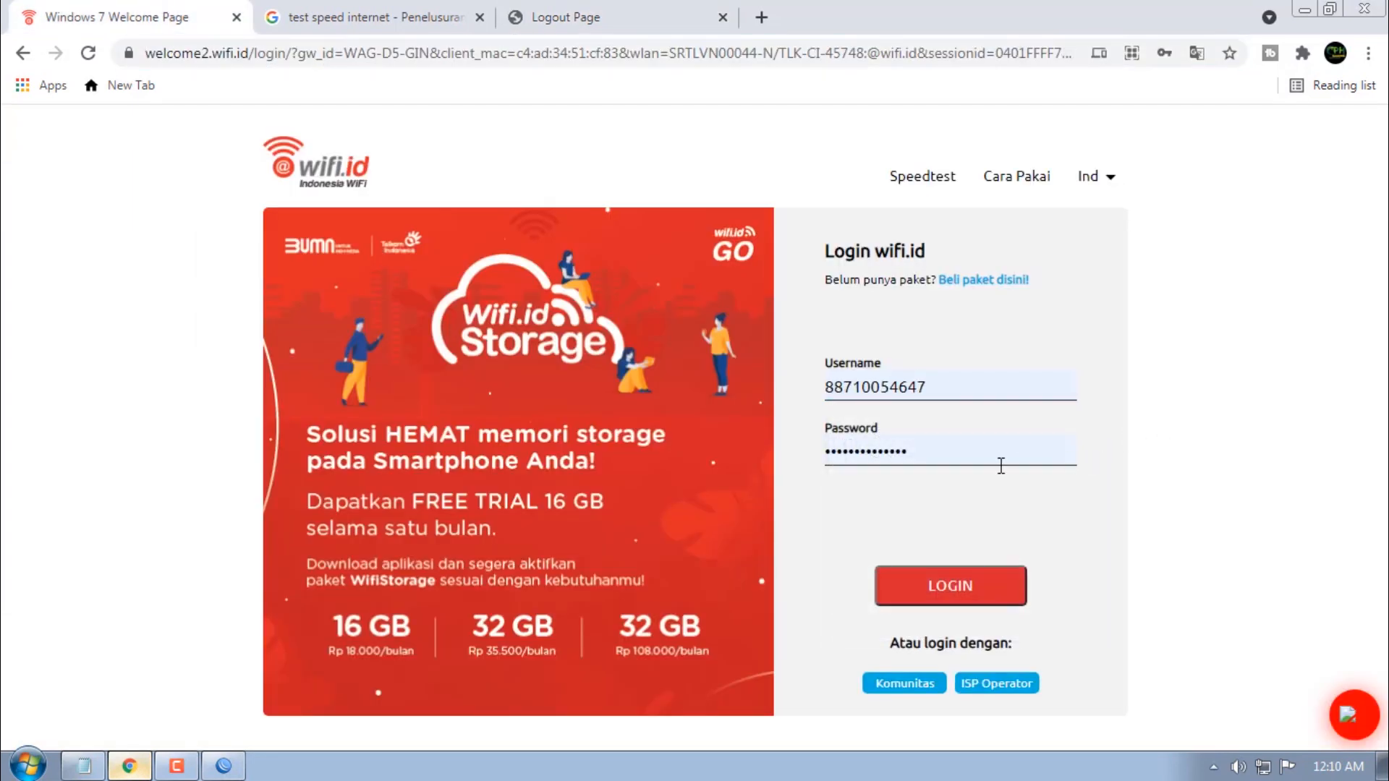
left_click(1246, 418)
left_click(224, 765)
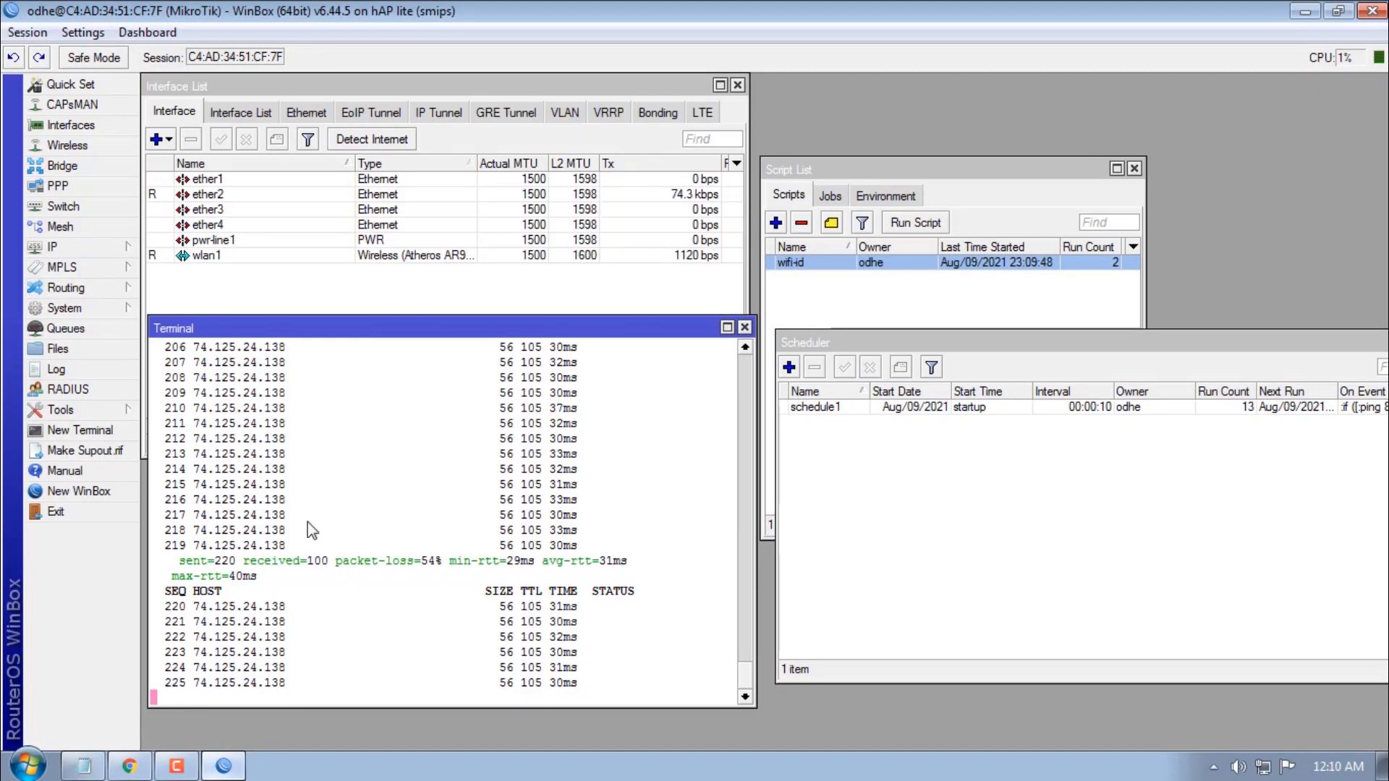
Step: Place the DHCP Client list above the terminal, release the wlan1 lease, and bring the terminal forward to check the ping replies
left_click(63, 245)
left_click(293, 338)
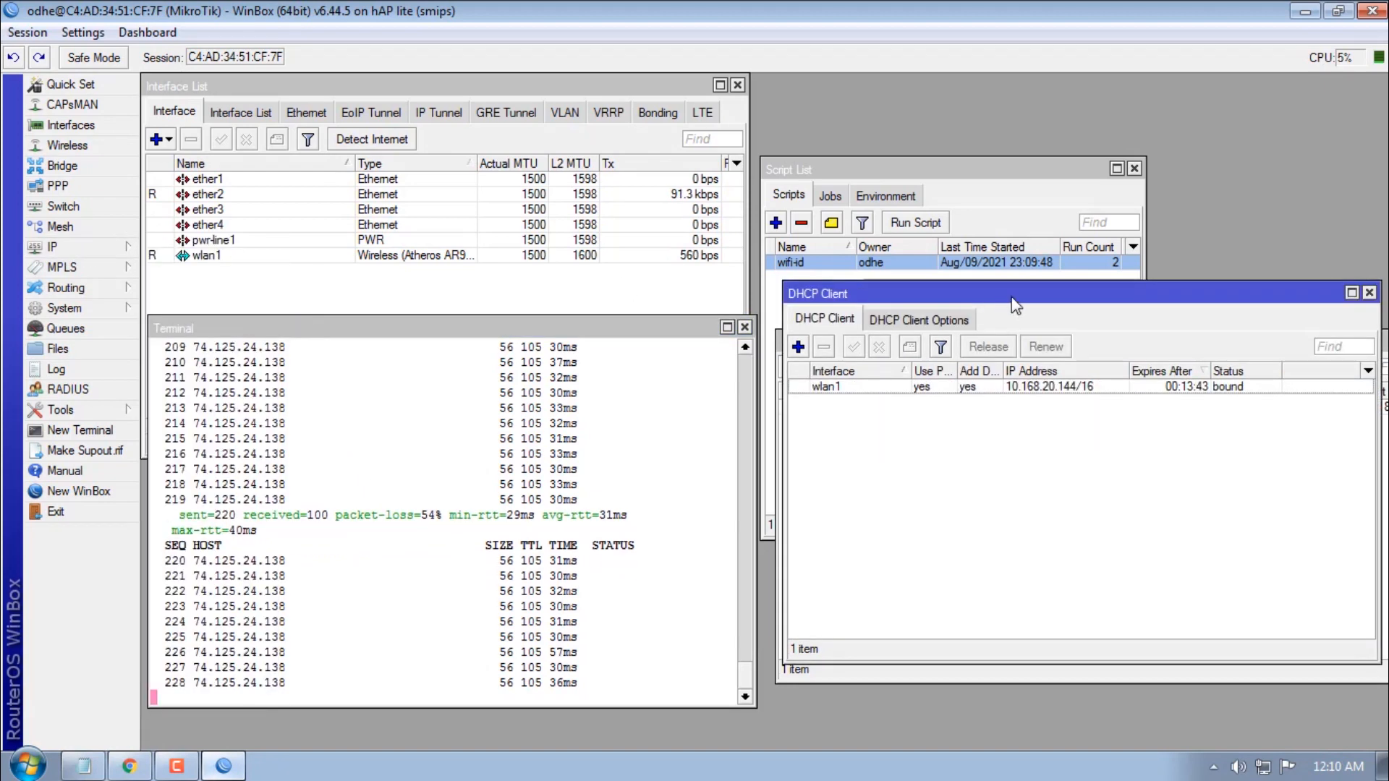
left_click_drag(1006, 298, 383, 65)
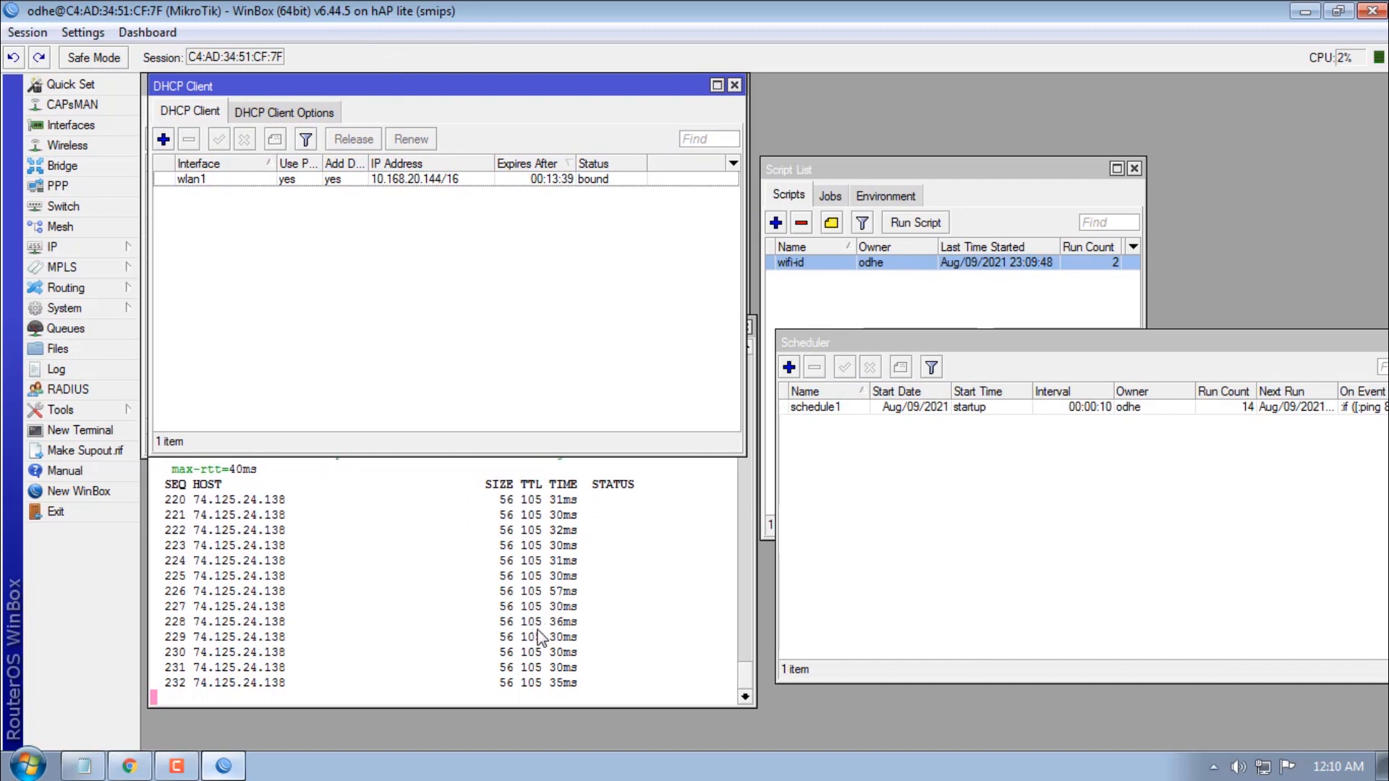
left_click(331, 179)
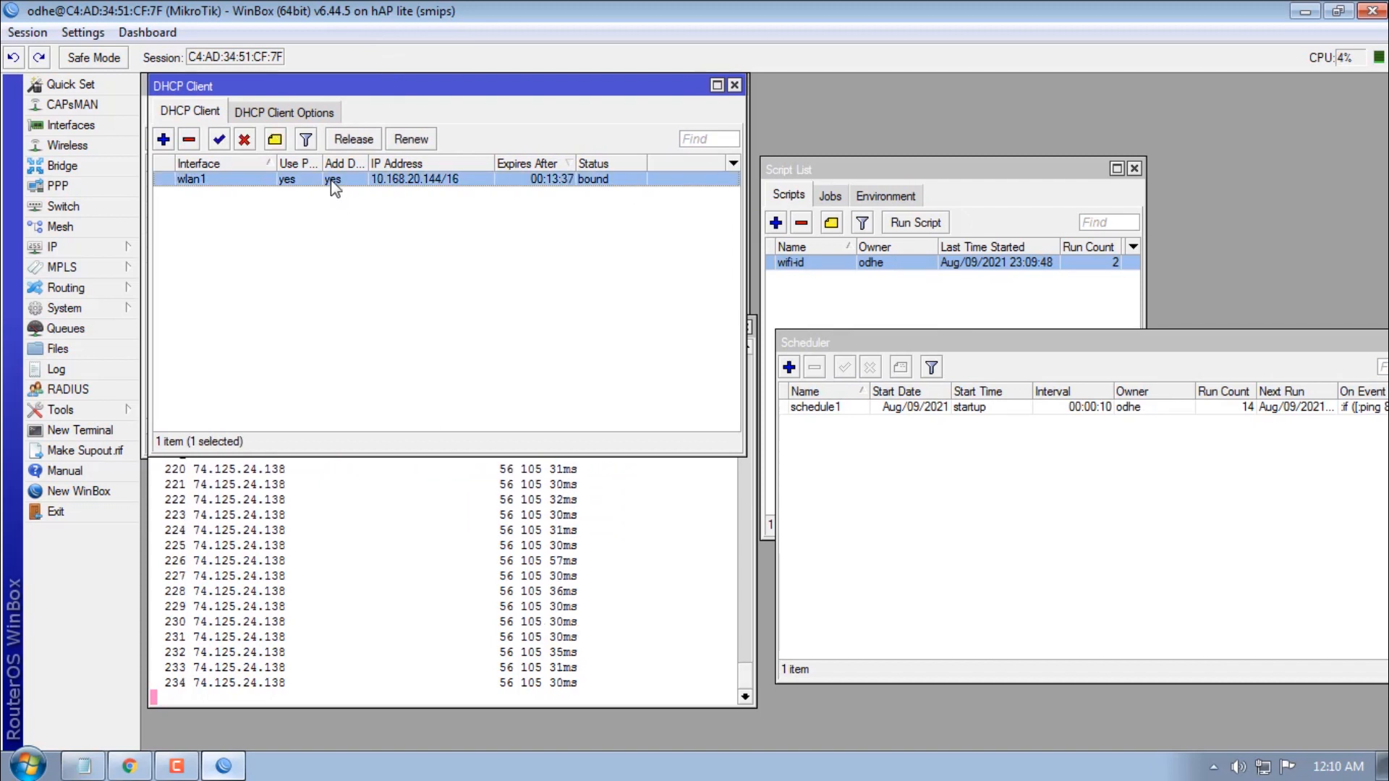
left_click(352, 140)
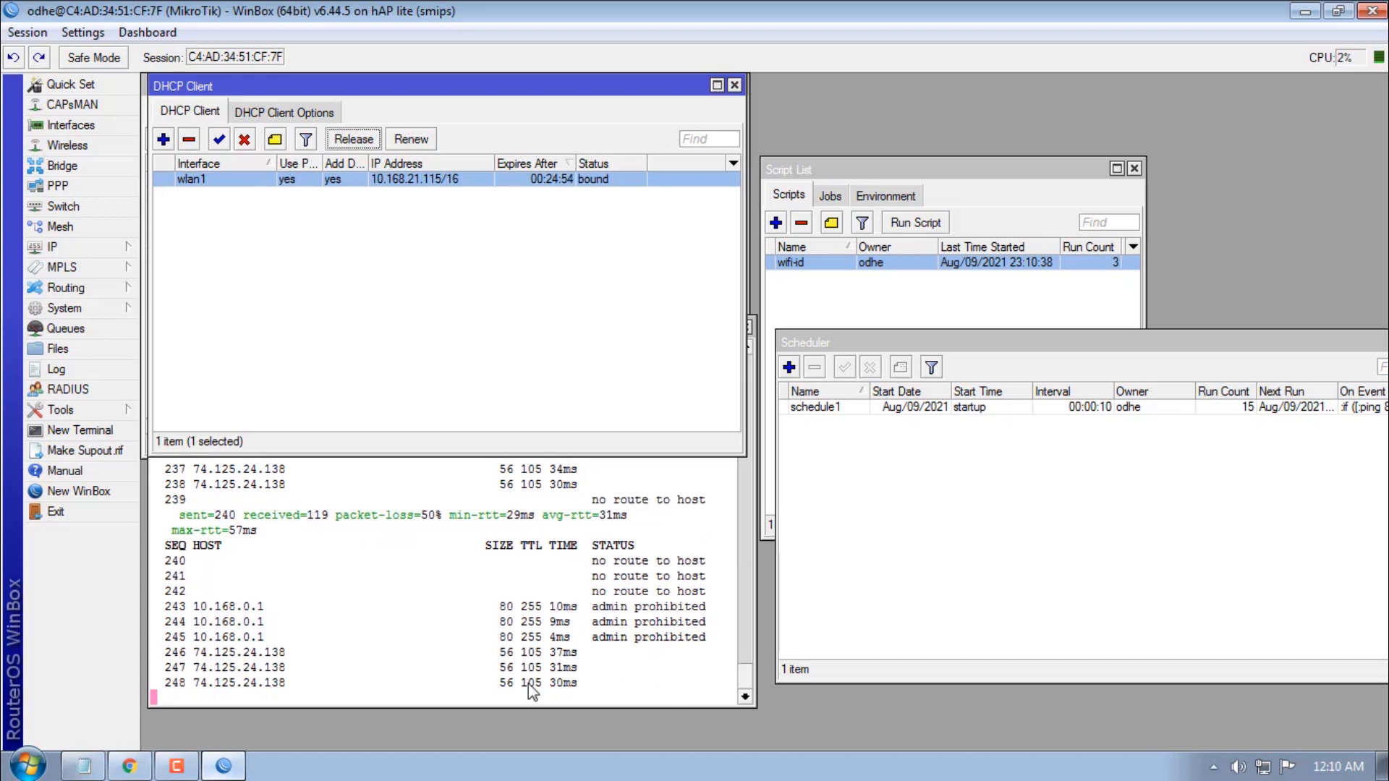
left_click(529, 683)
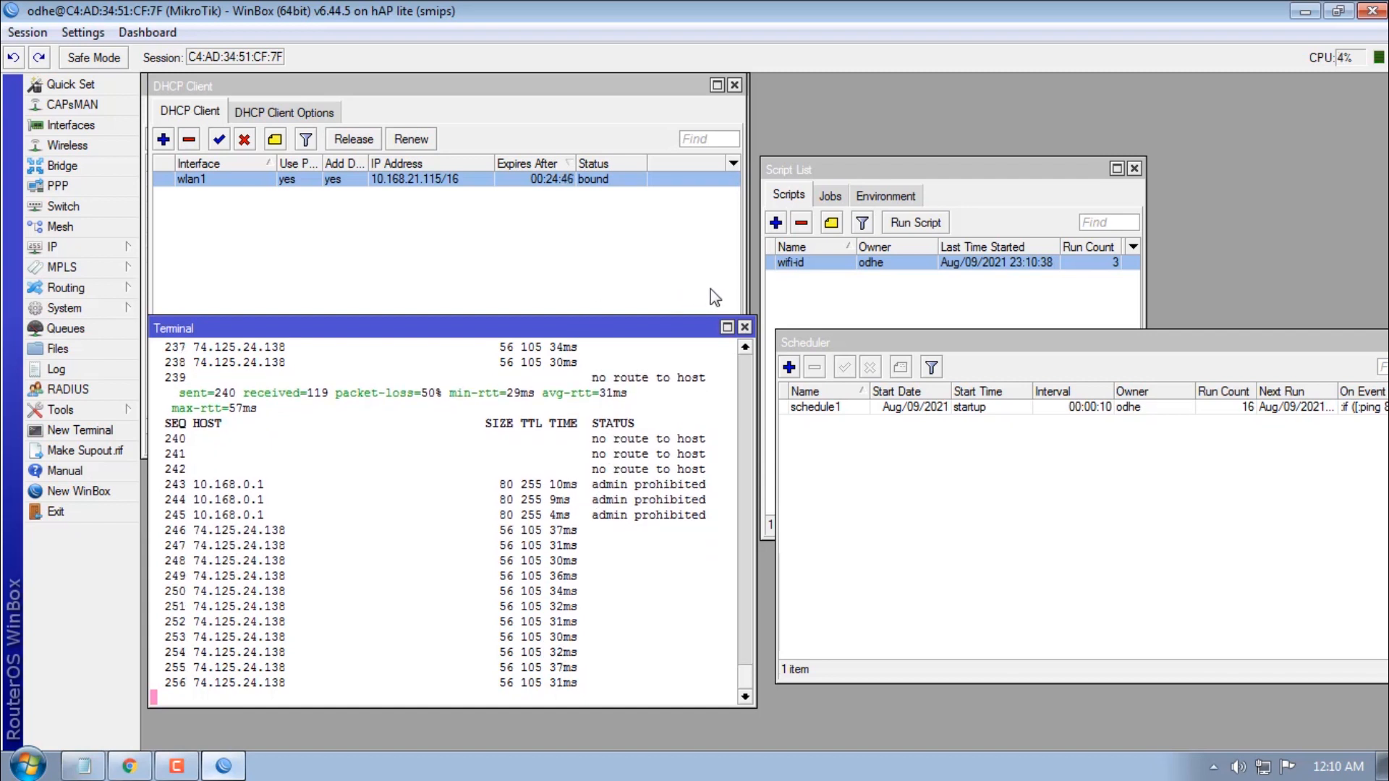
Step: Move the Scheduler window slightly lower so more of the Script List above it is uncovered
left_click(926, 291)
left_click(1201, 529)
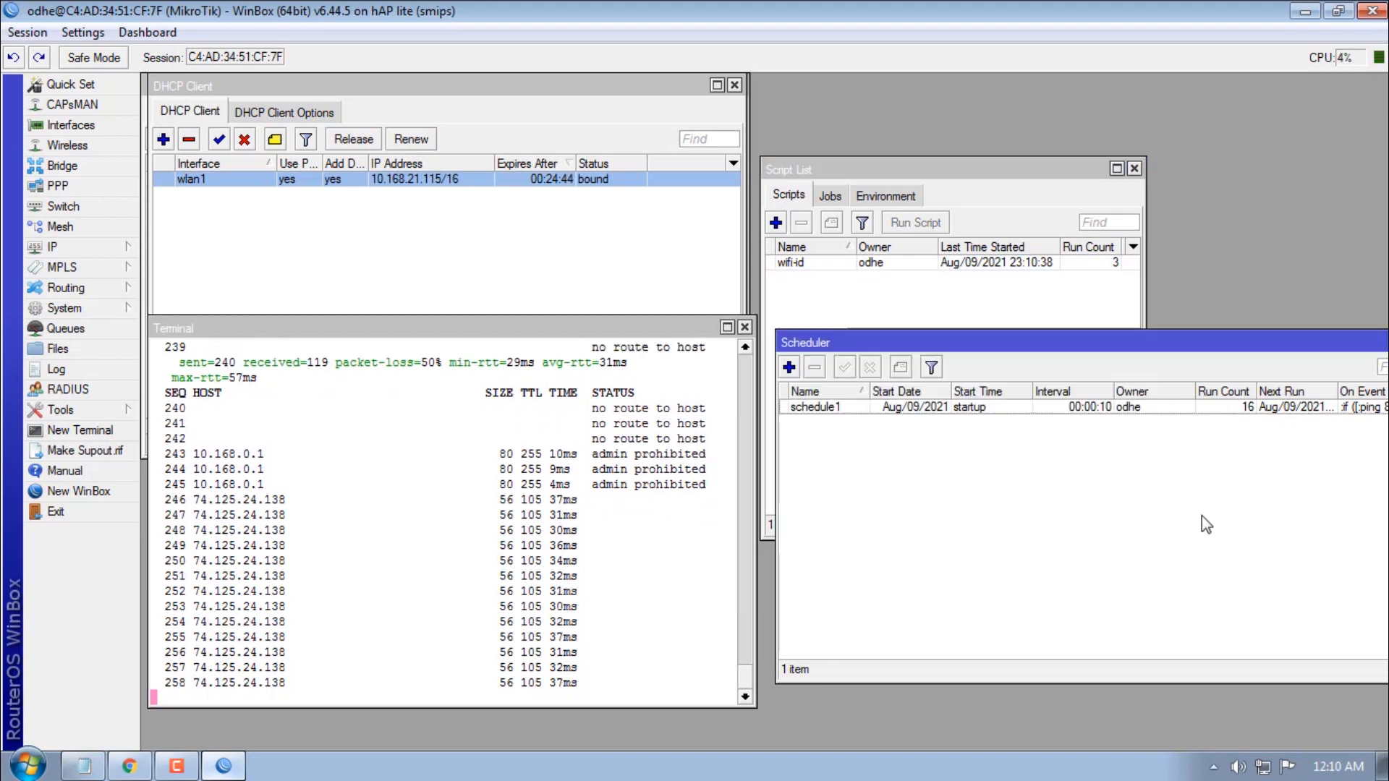
left_click_drag(1133, 347, 1120, 376)
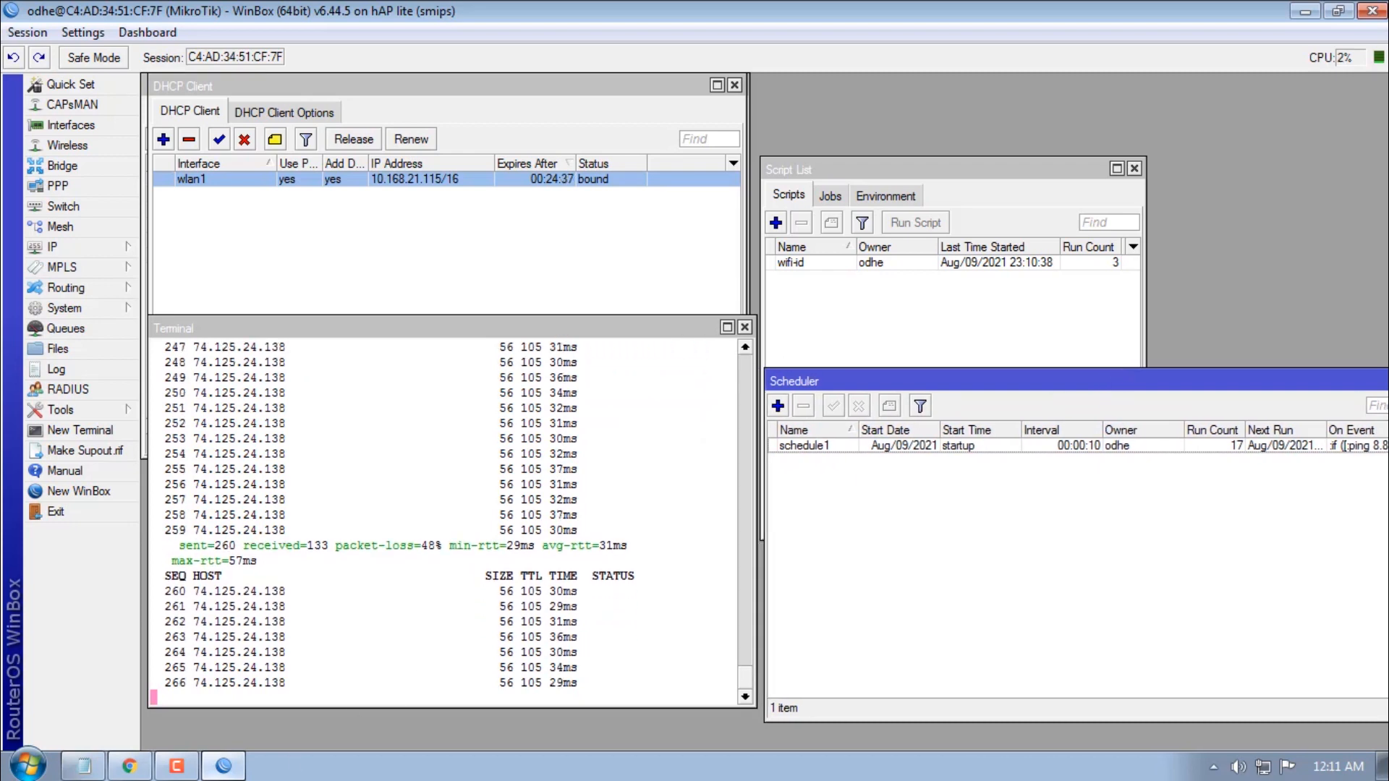
Step: Examine the username line of the auto-login script in Notepad, and return to the WinBox terminal
left_click(84, 766)
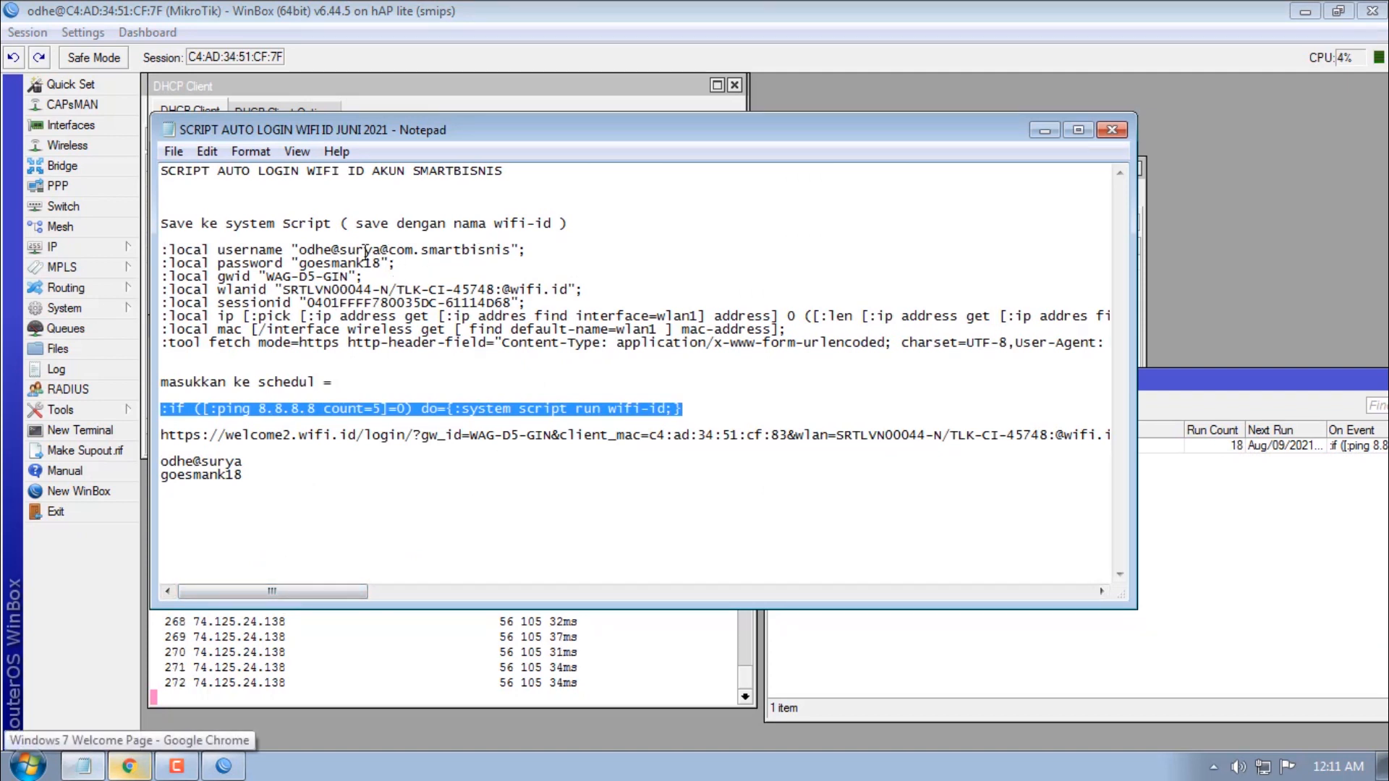
left_click_drag(372, 251, 521, 254)
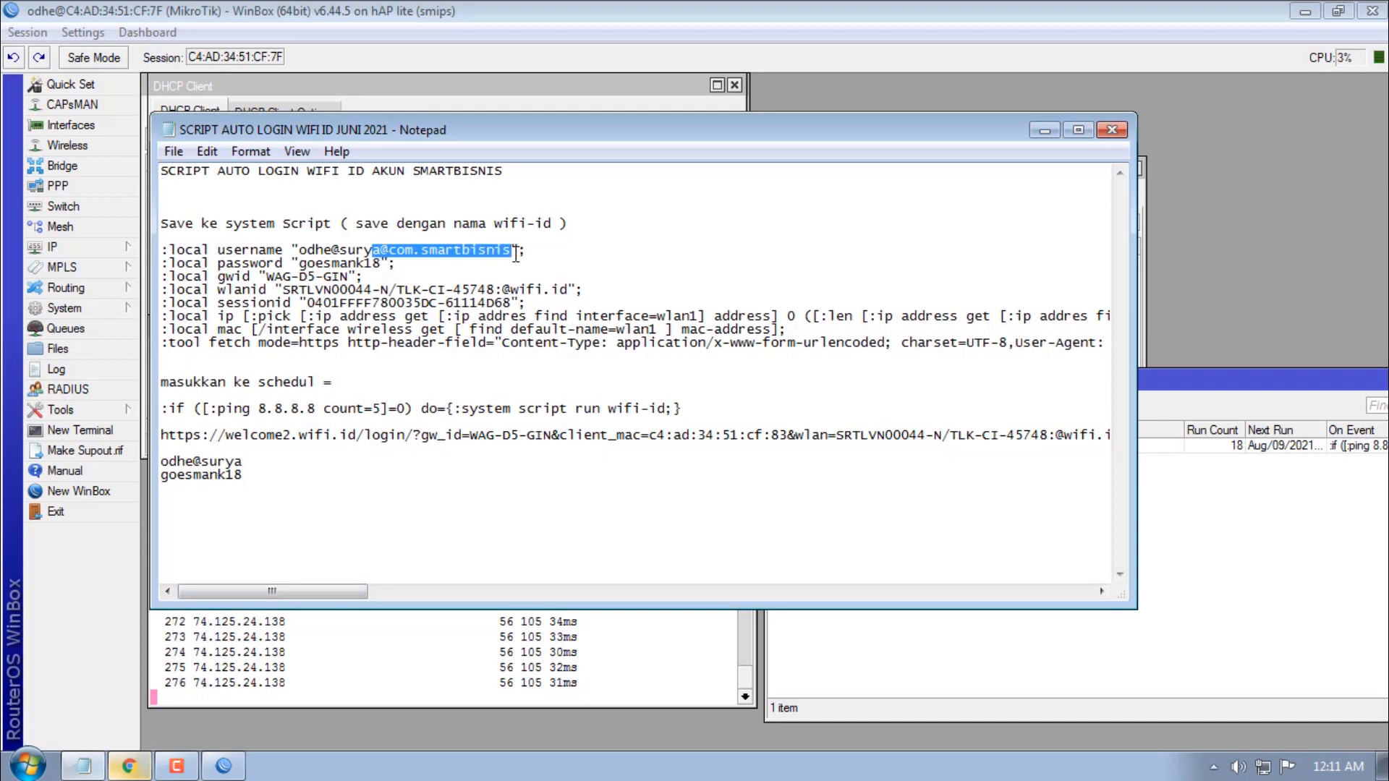
left_click(515, 253)
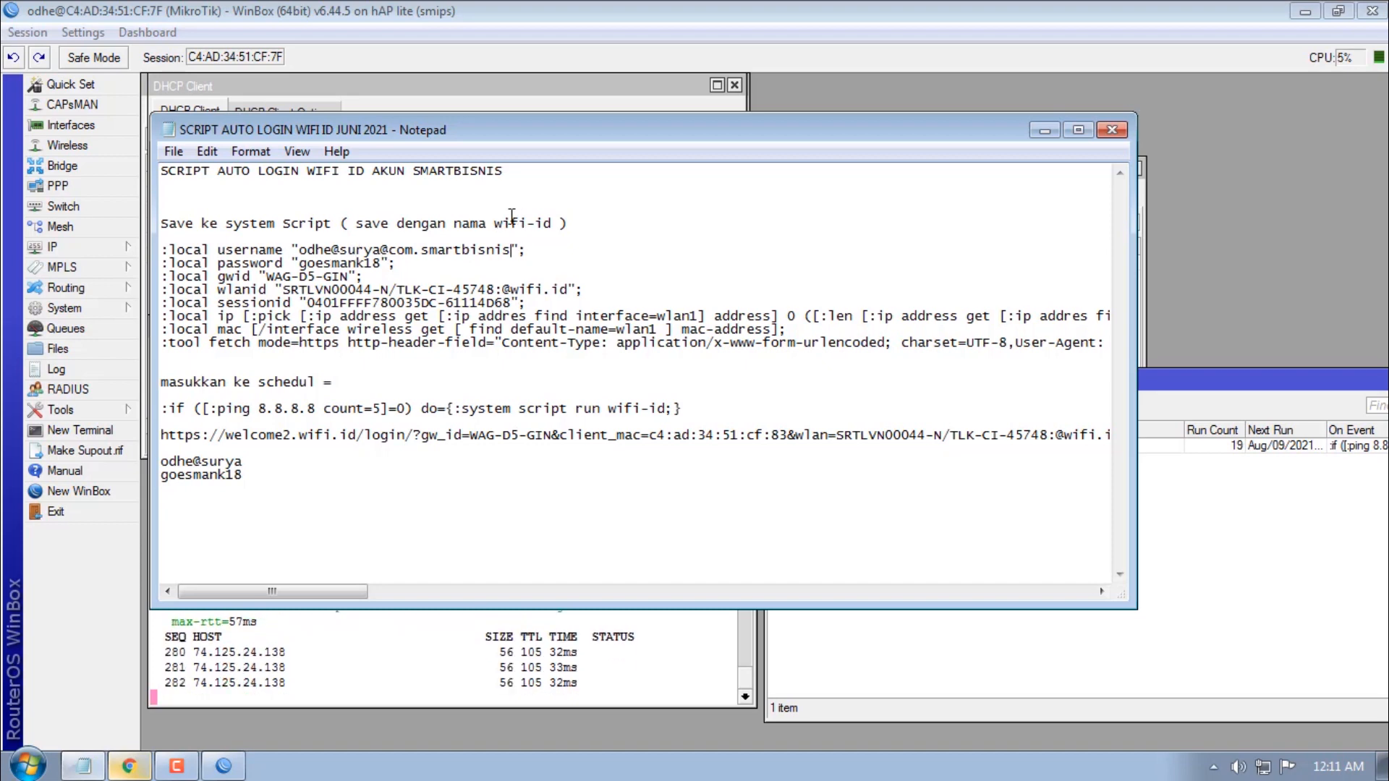
left_click(447, 698)
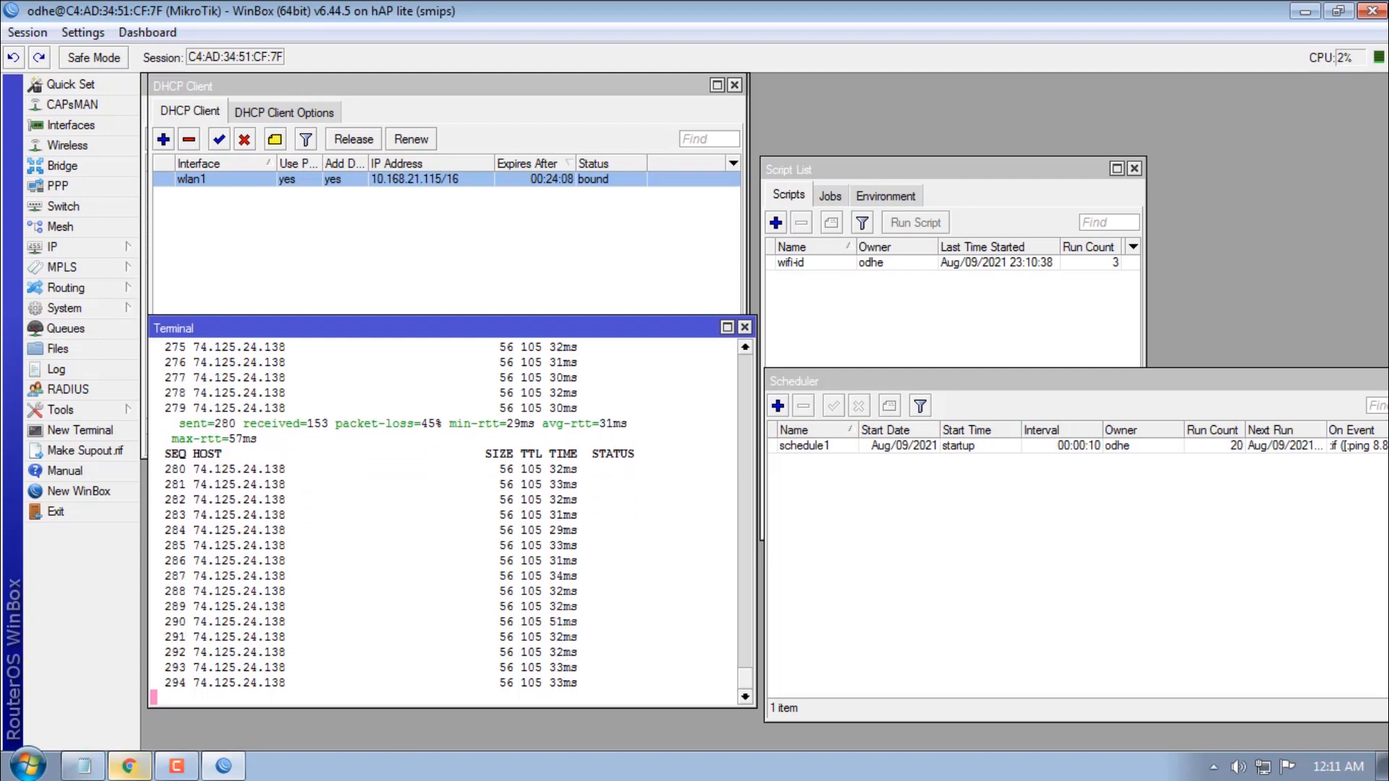
Step: Open the Speedtest by Ookla site from the "test speed internet" results in Chrome
left_click(129, 766)
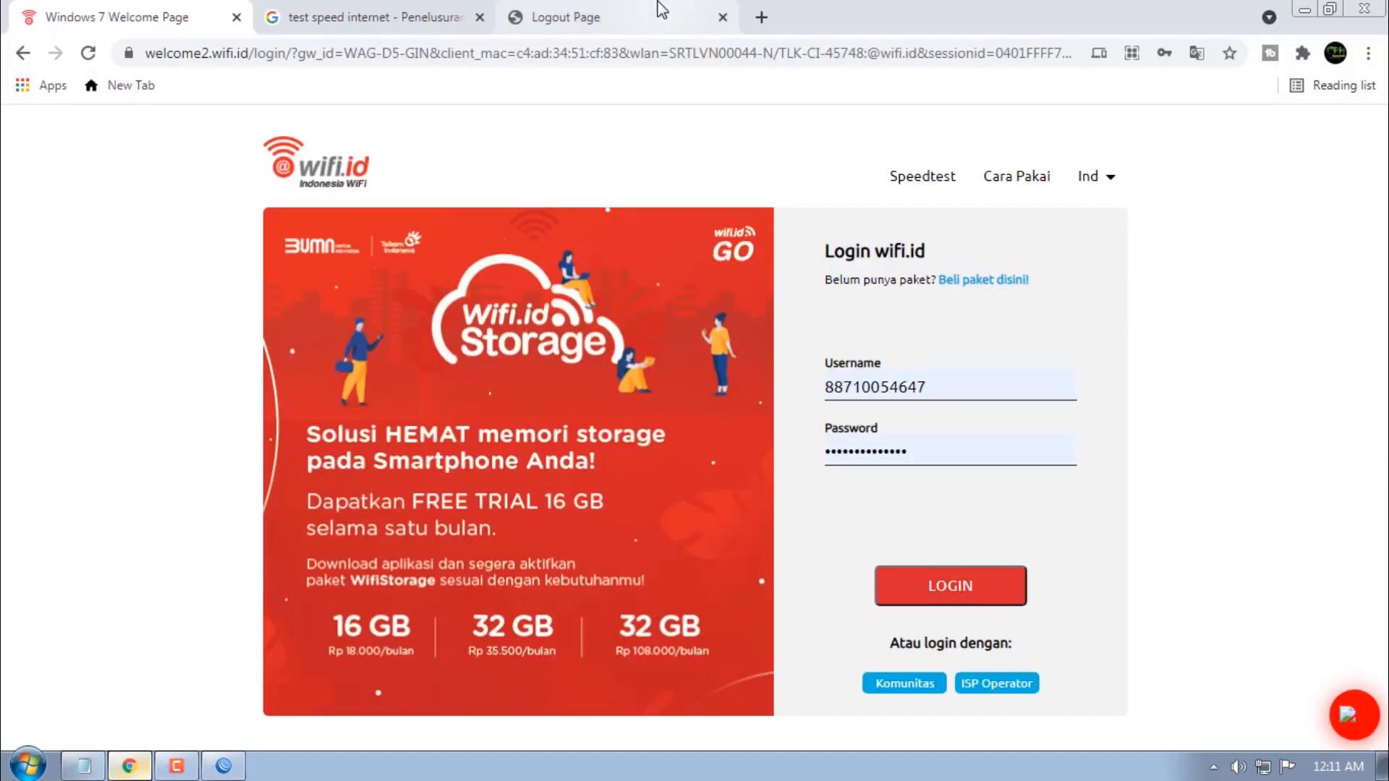
left_click(507, 18)
left_click(490, 17)
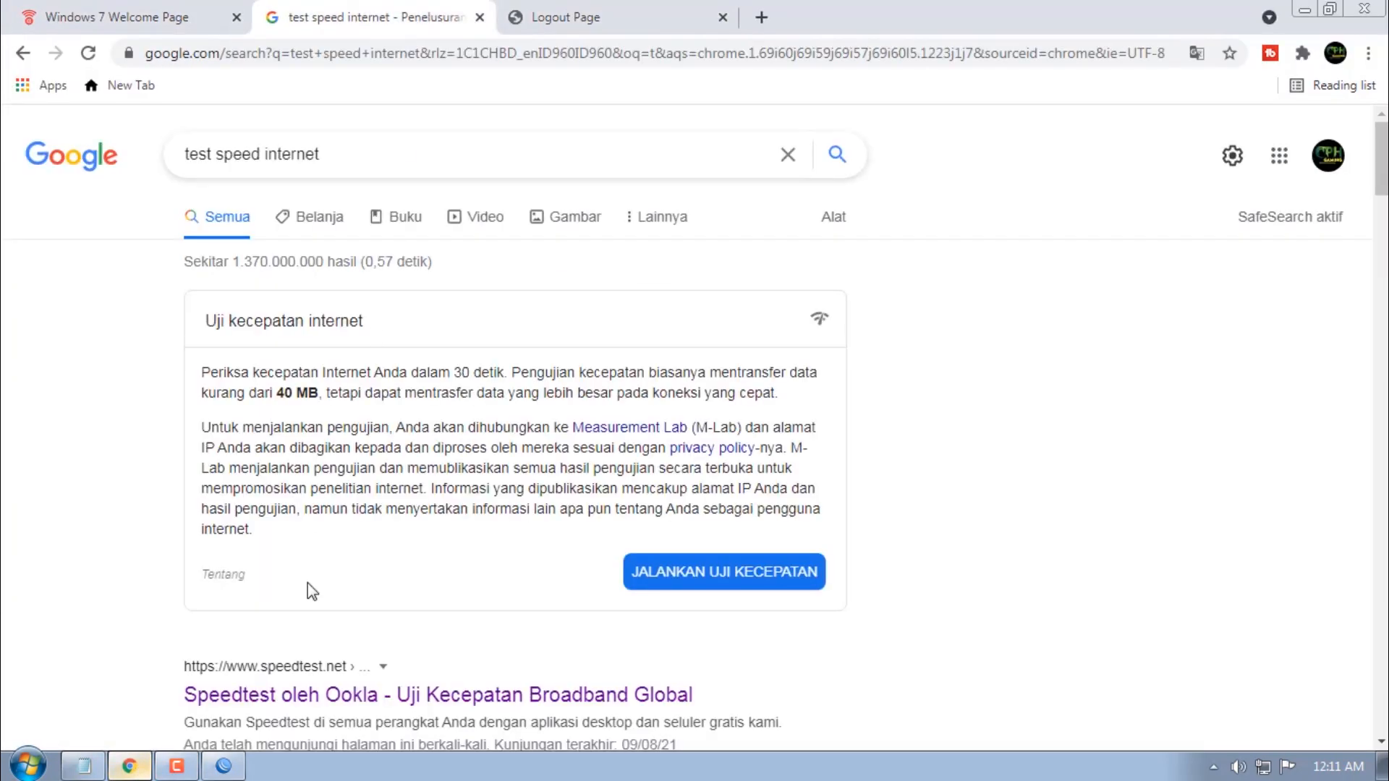
scroll(311, 592, "down", 3)
left_click(348, 495)
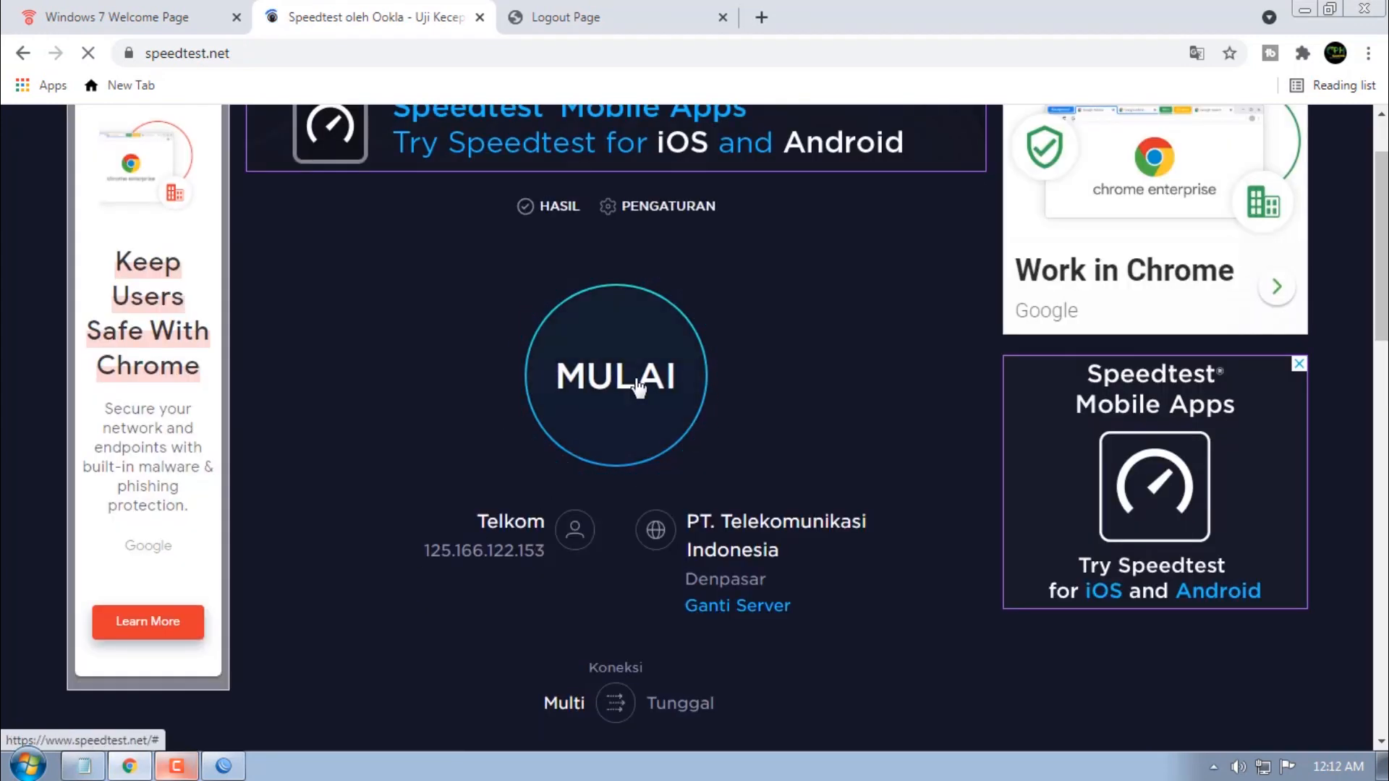
Step: Run the internet speed test and check its download result
left_click(629, 395)
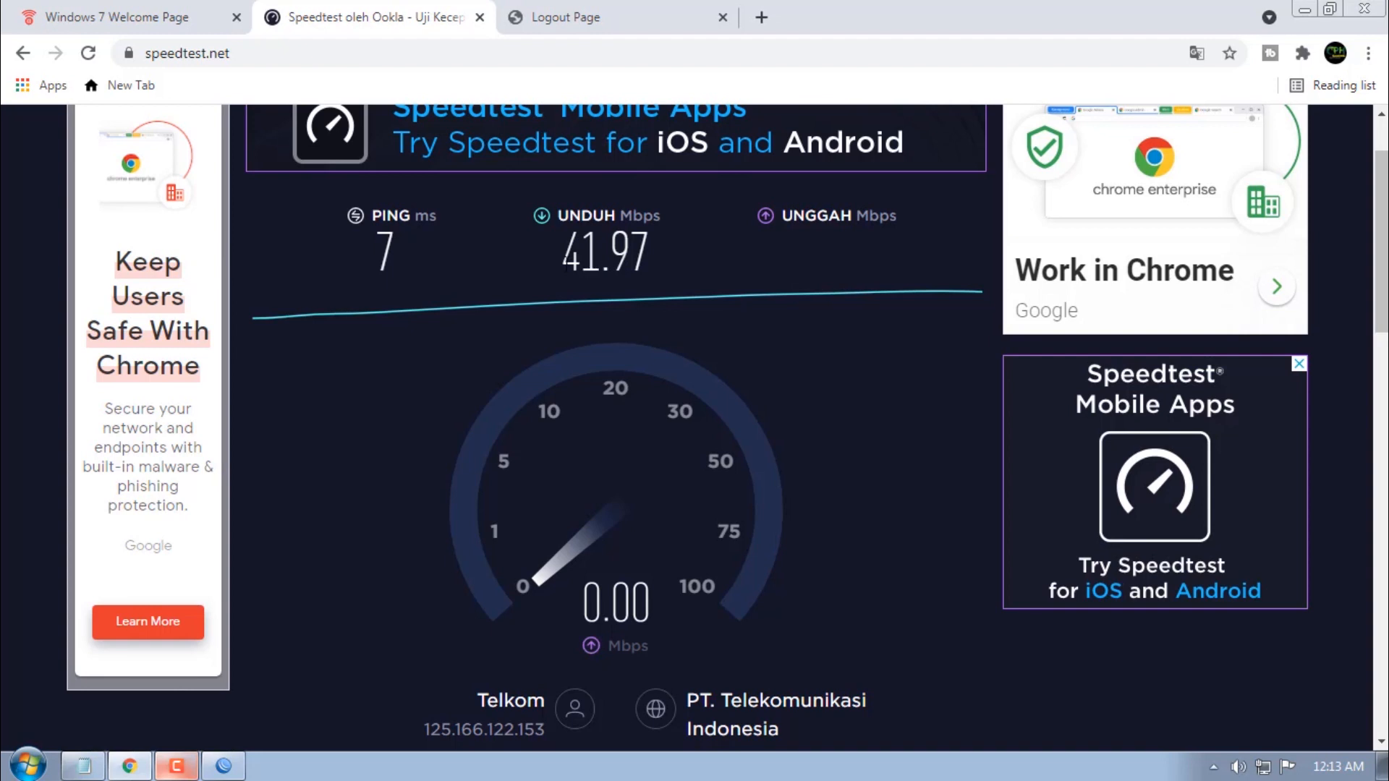
double_click(658, 260)
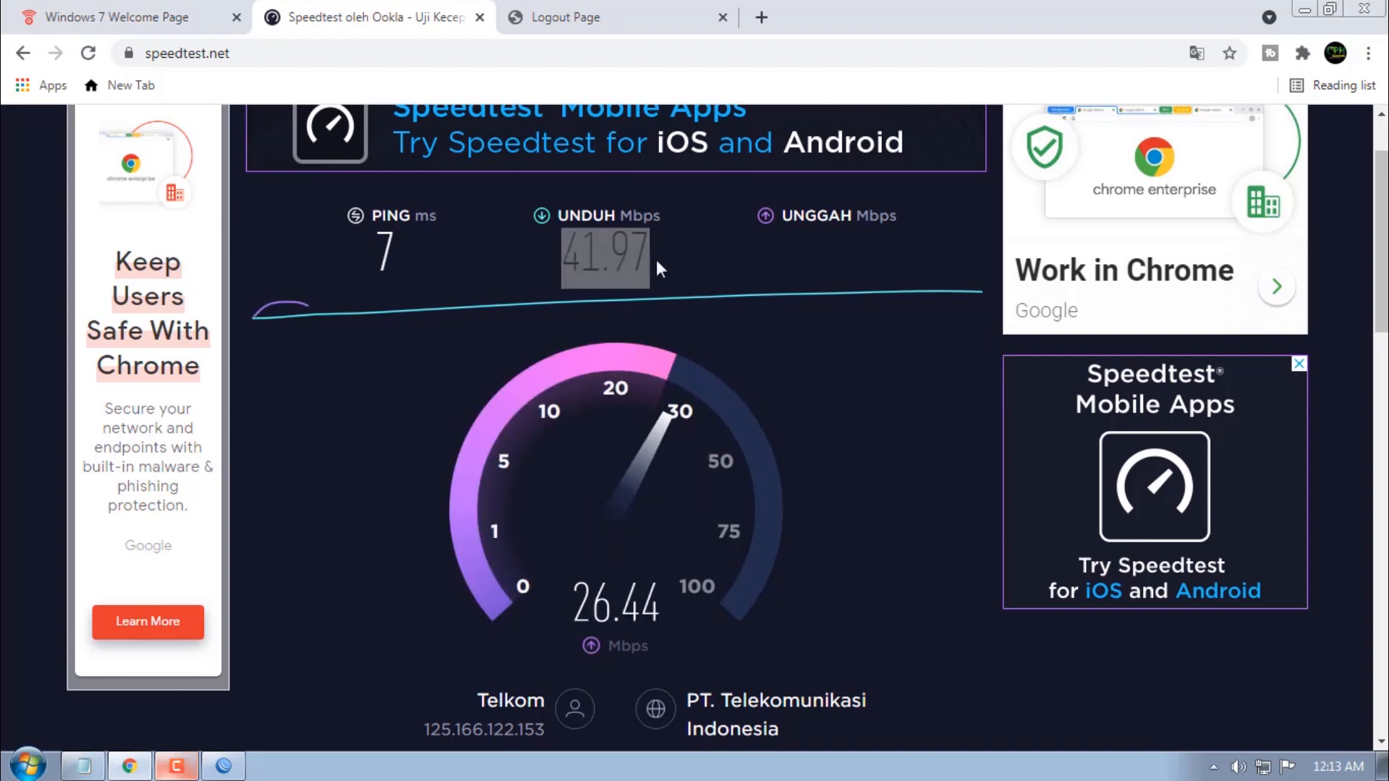
left_click(561, 269)
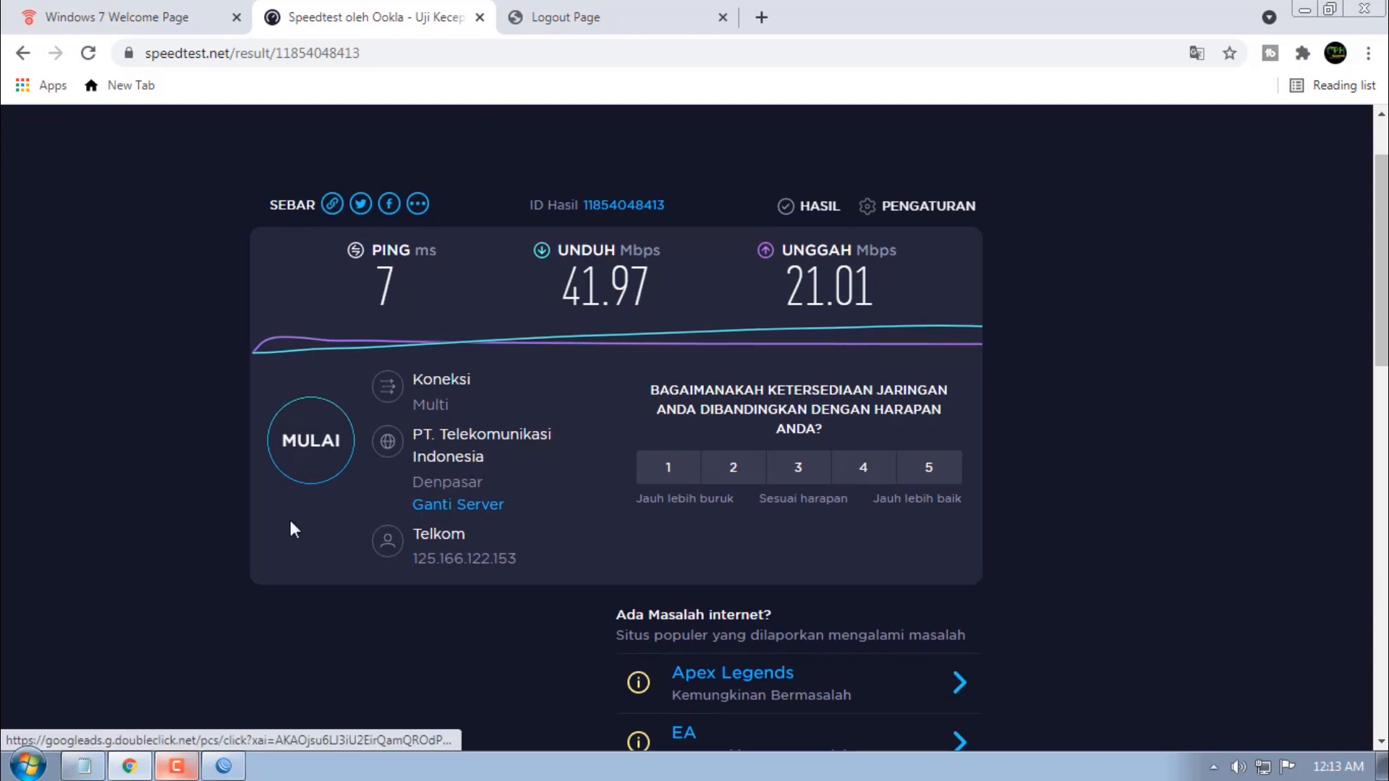
Step: Switch back to WinBox, reopen the DHCP Client list, and release and renew the wlan1 lease
left_click(222, 765)
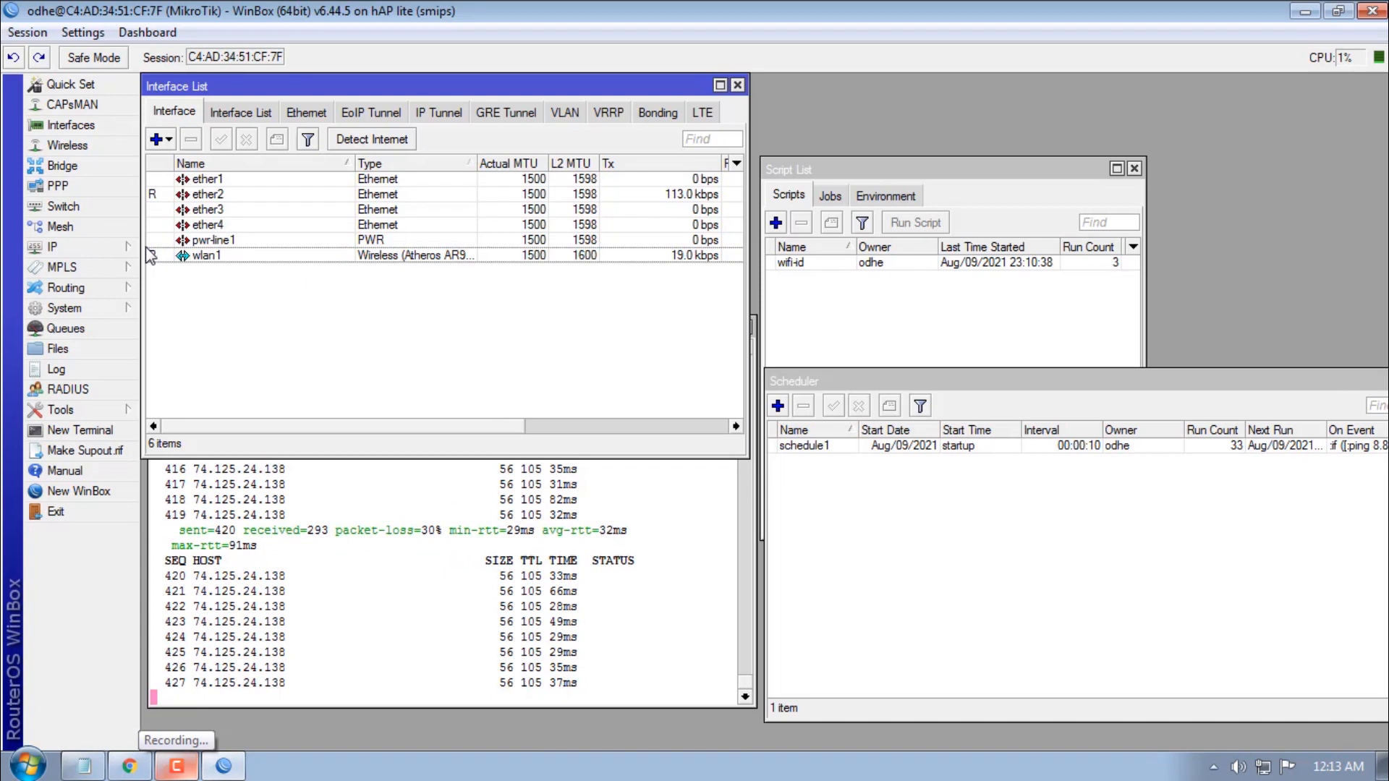
left_click(90, 246)
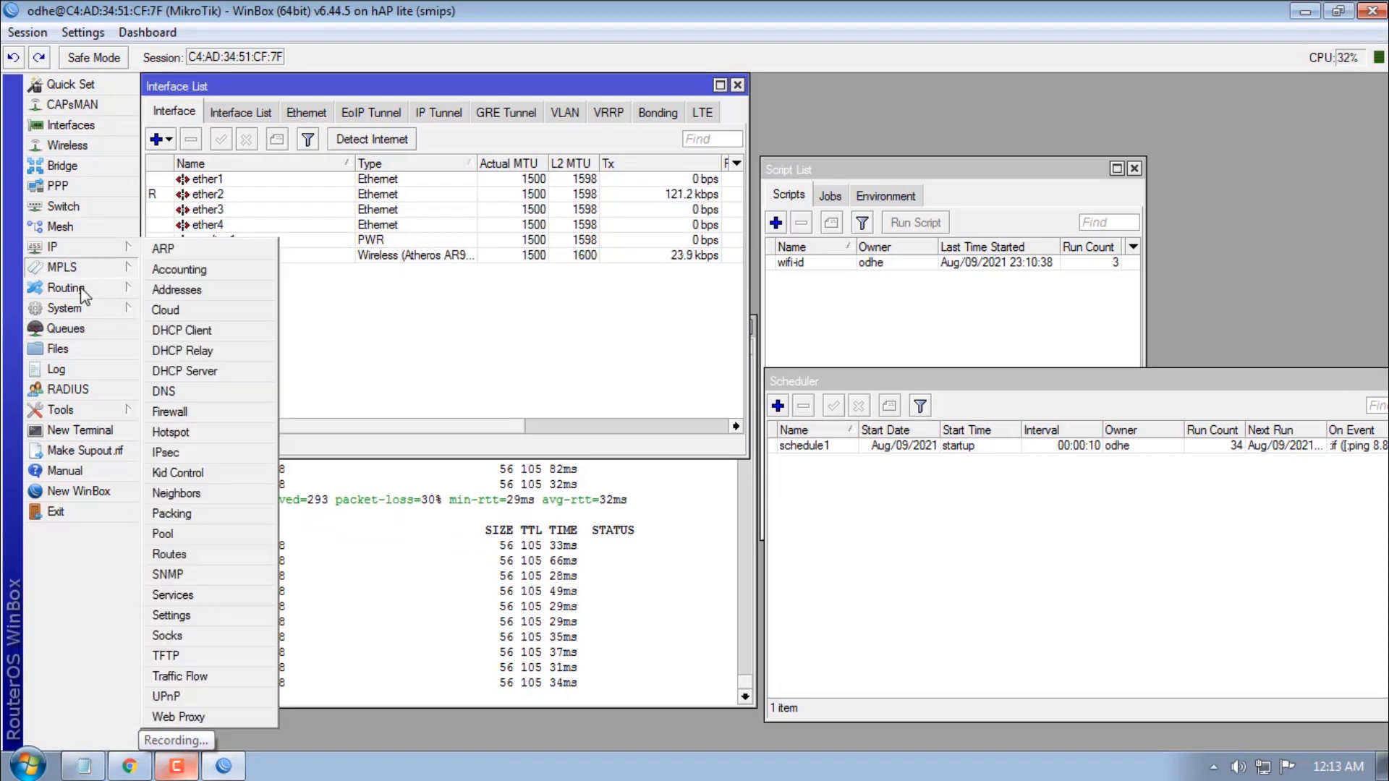
left_click(185, 330)
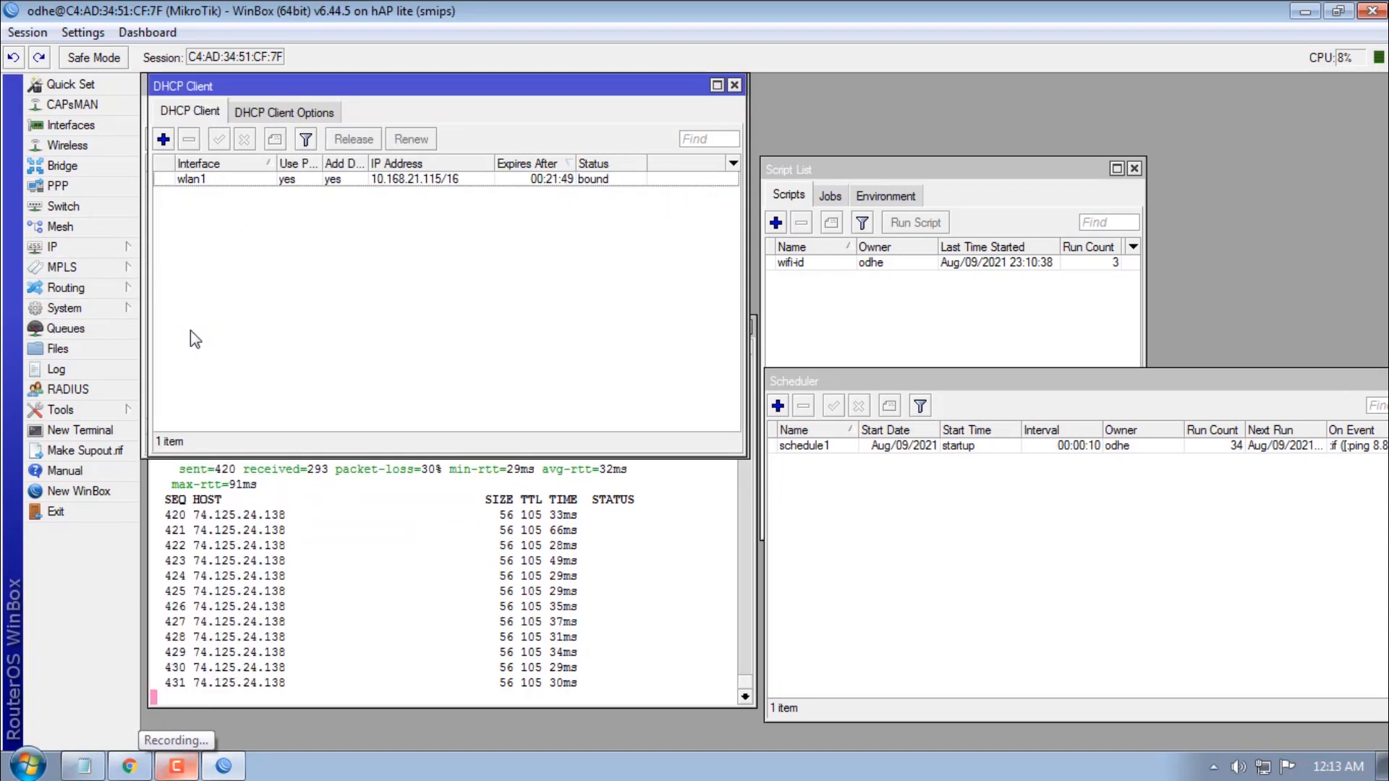
left_click(358, 181)
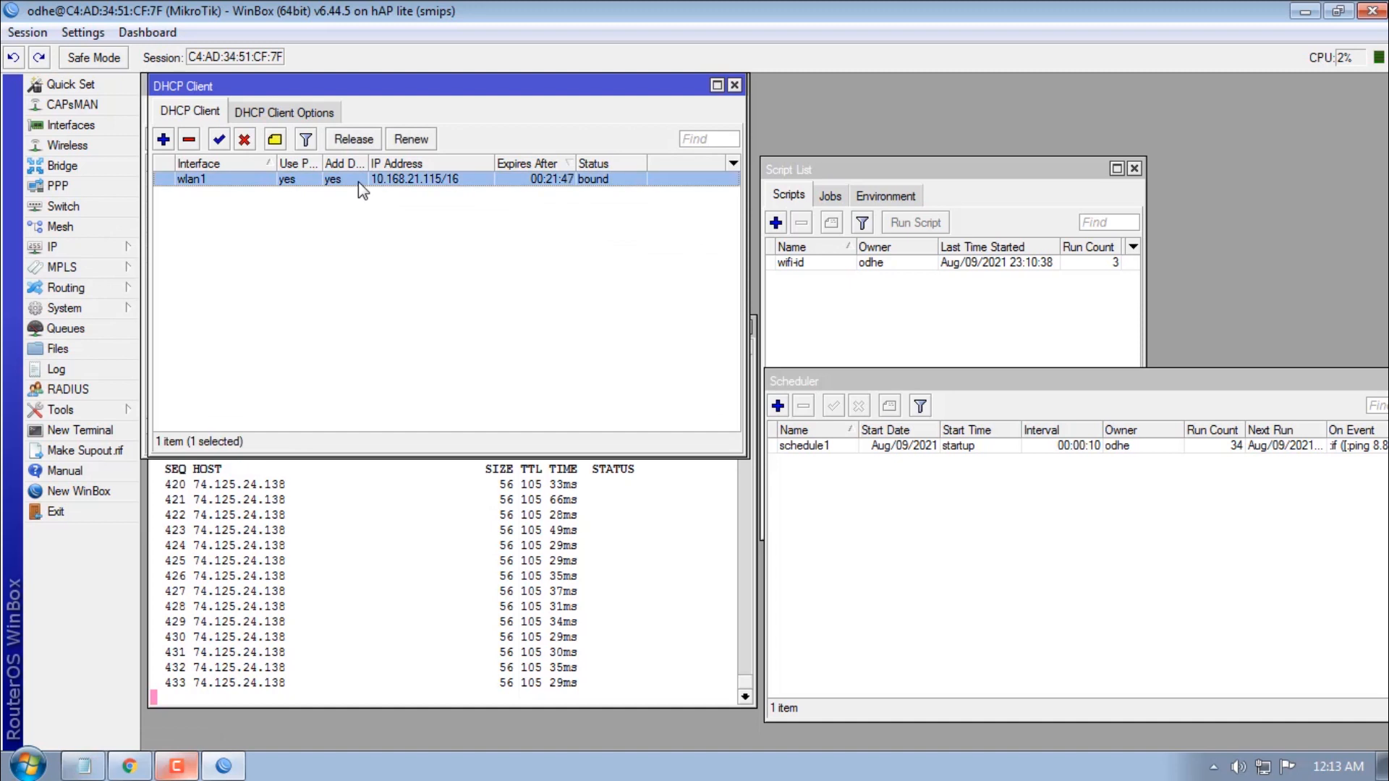
left_click(349, 141)
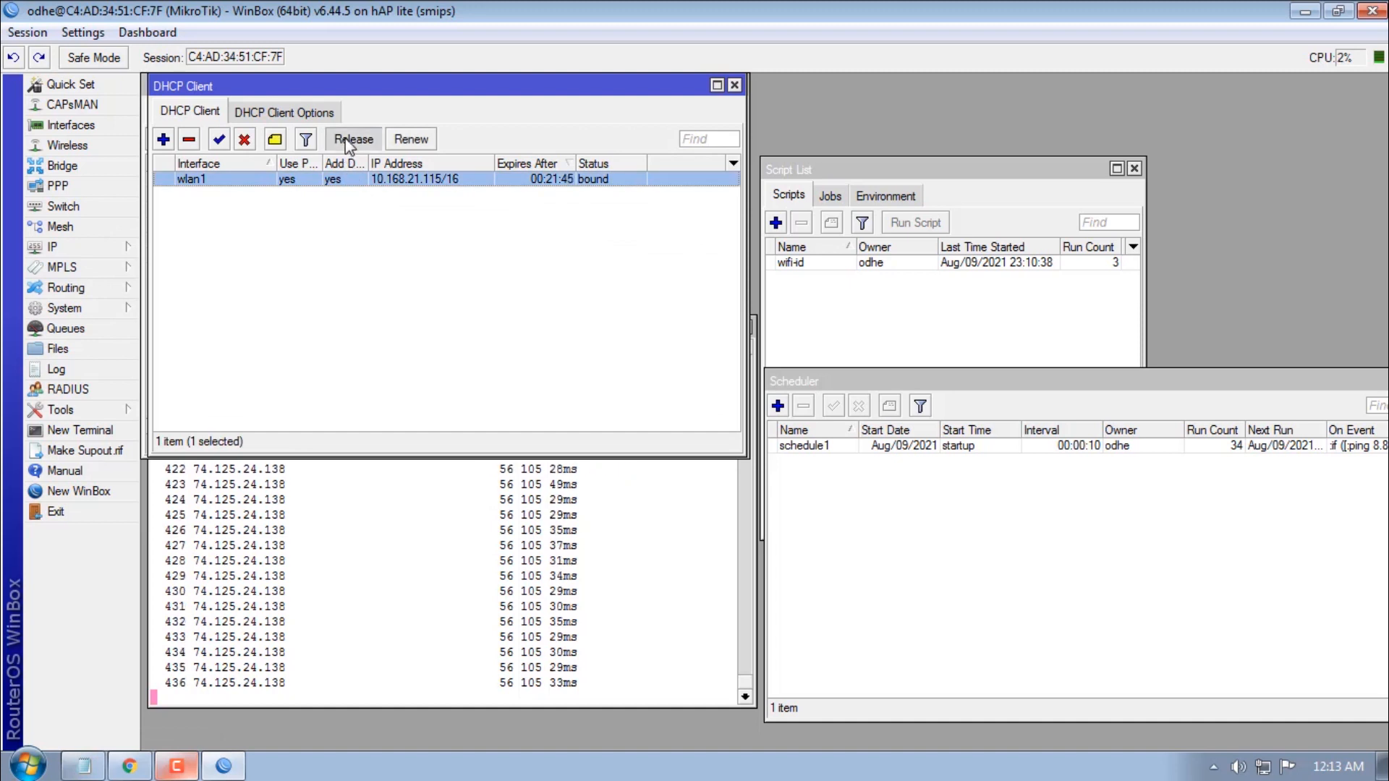
left_click(405, 140)
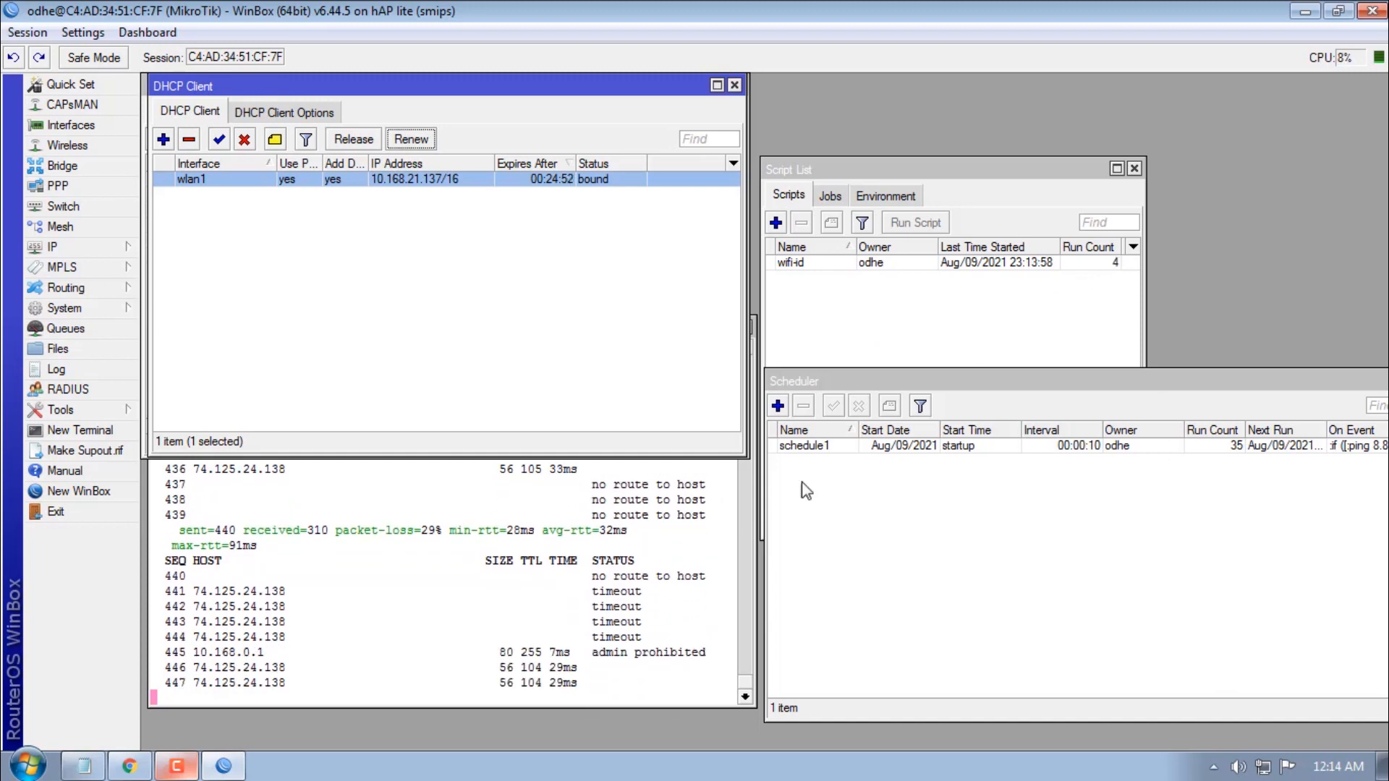
Step: Bring the ping terminal to the front, switch to Notepad, and highlight the auto-login script from the username line through the fetch line
left_click(556, 686)
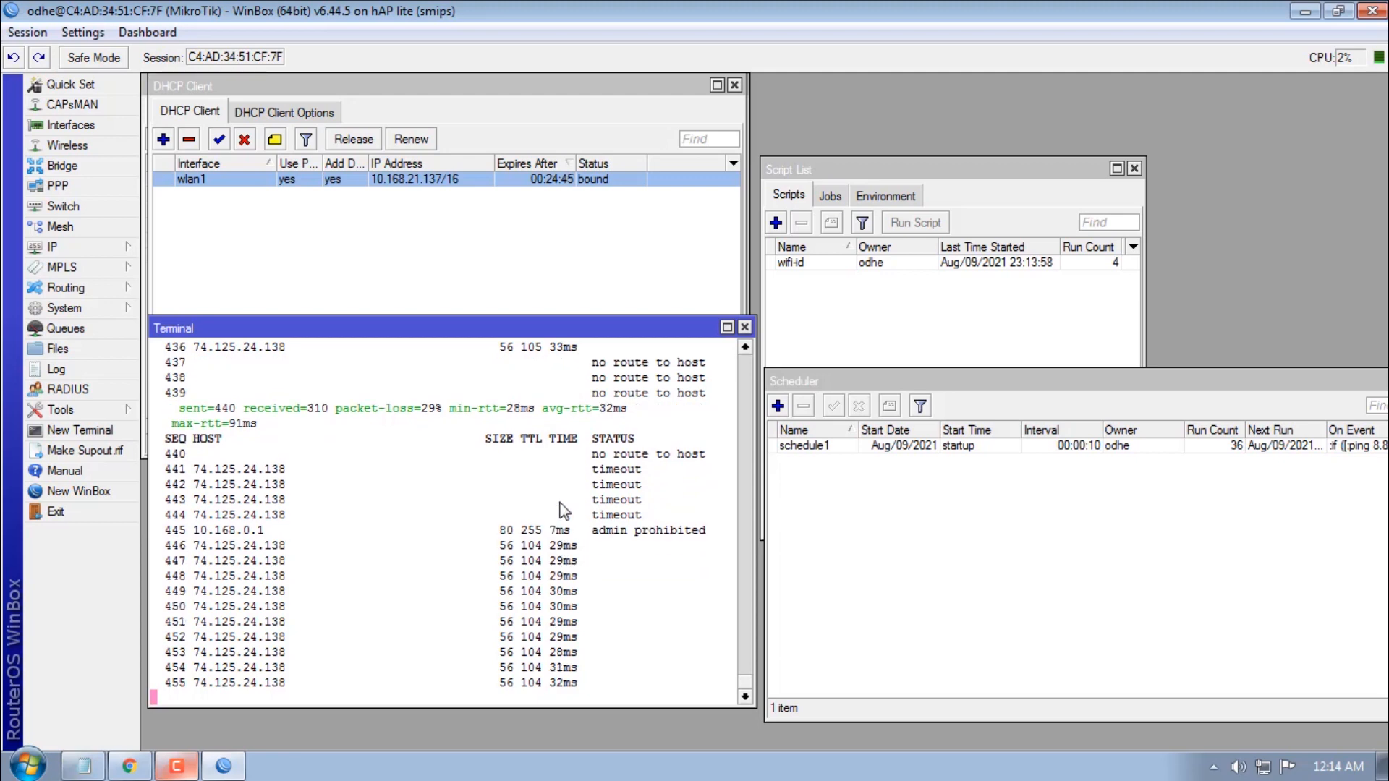
left_click(80, 767)
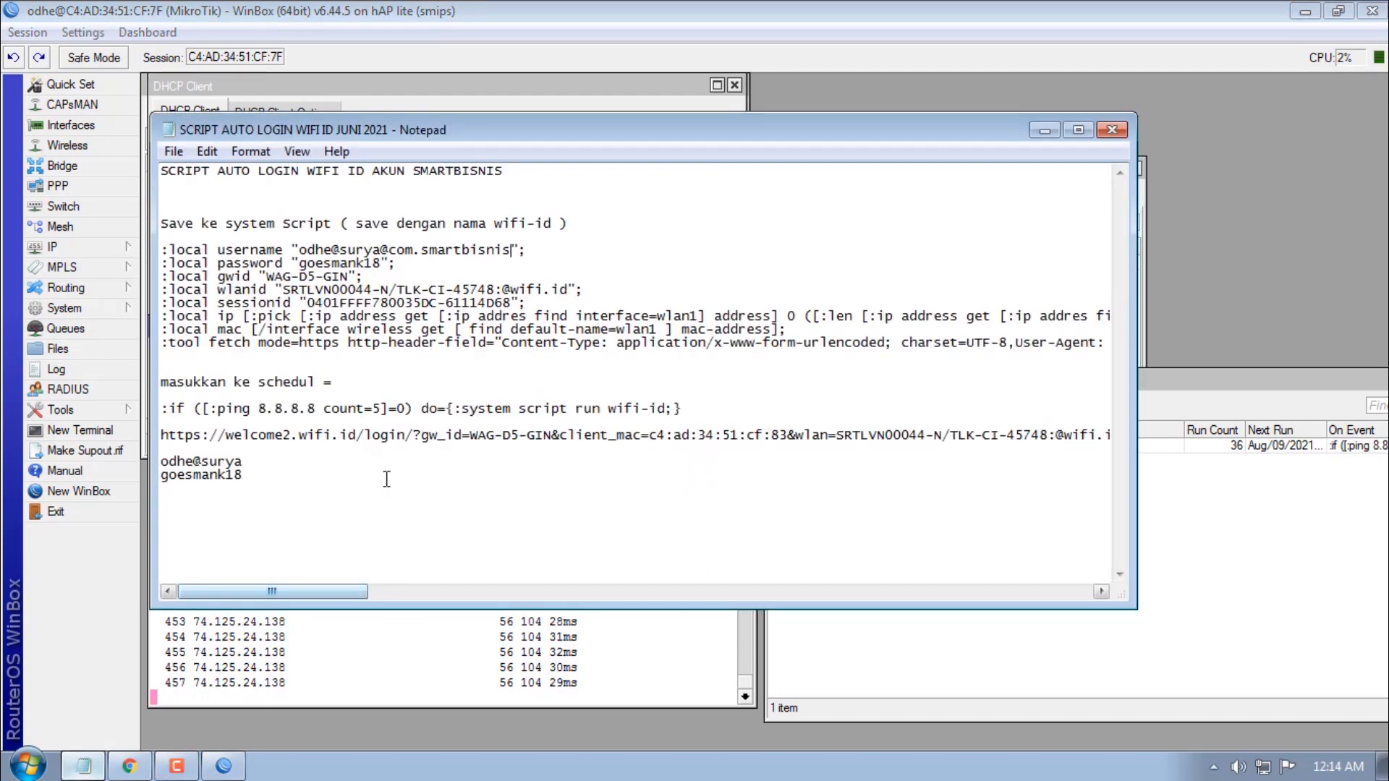
mouse_move(172, 449)
left_mouse_down()
mouse_move(161, 411)
mouse_move(165, 448)
left_mouse_up()
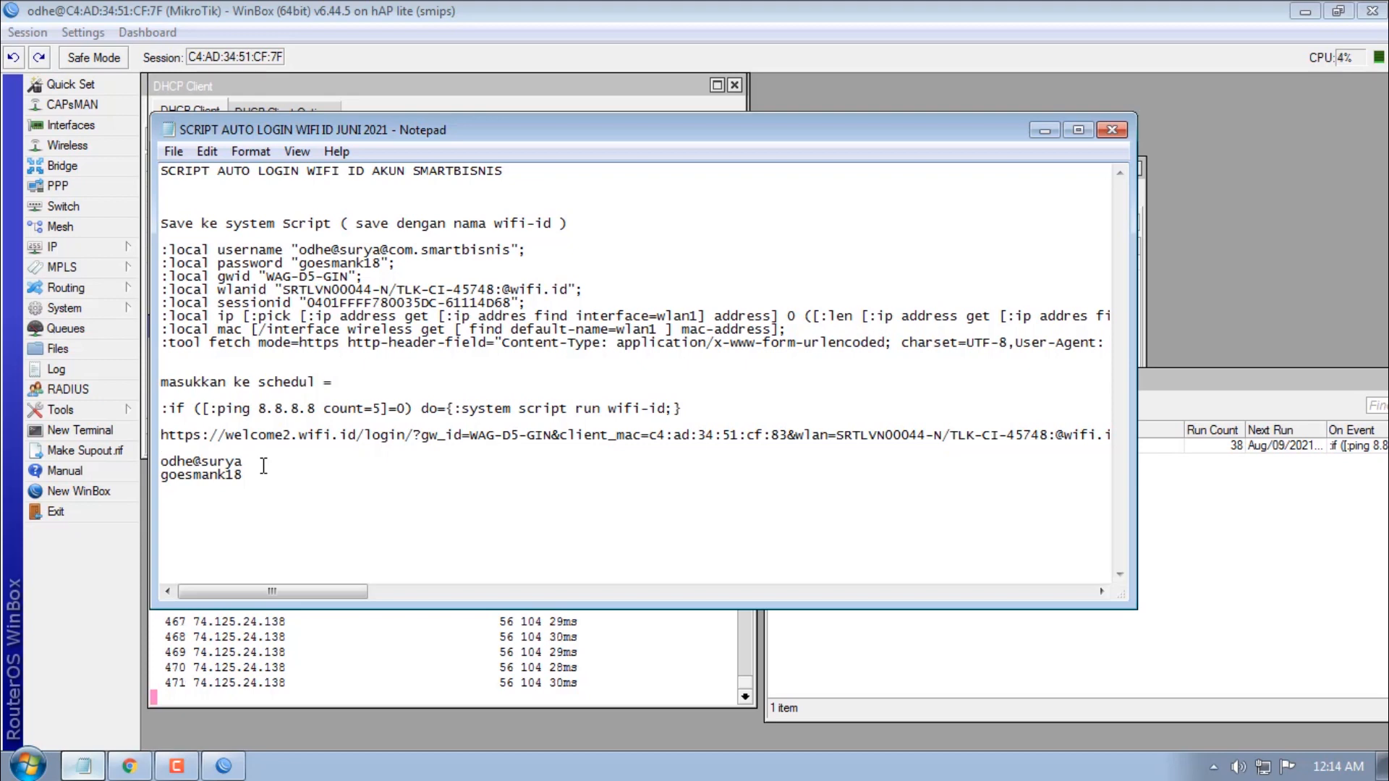
left_click_drag(249, 591, 215, 584)
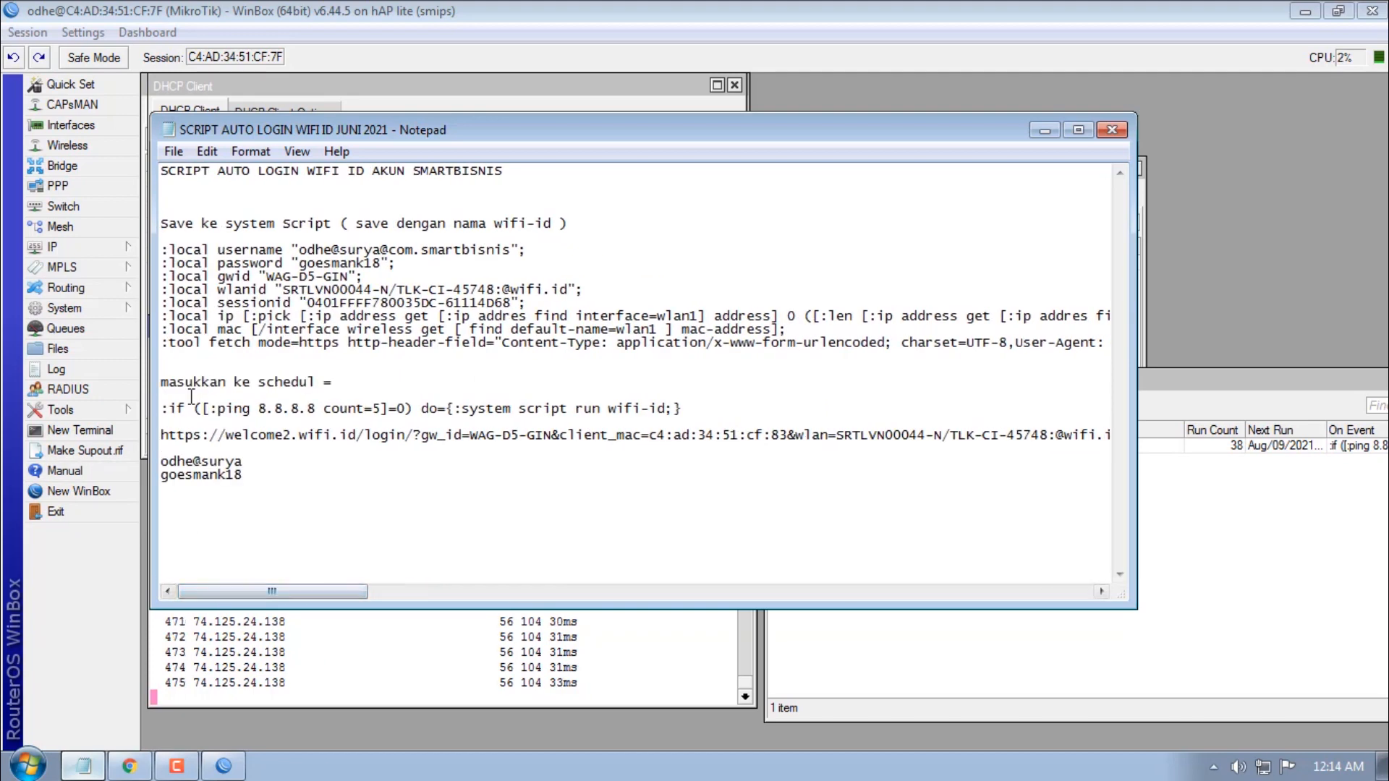
left_click(172, 358)
left_click_drag(169, 354, 172, 239)
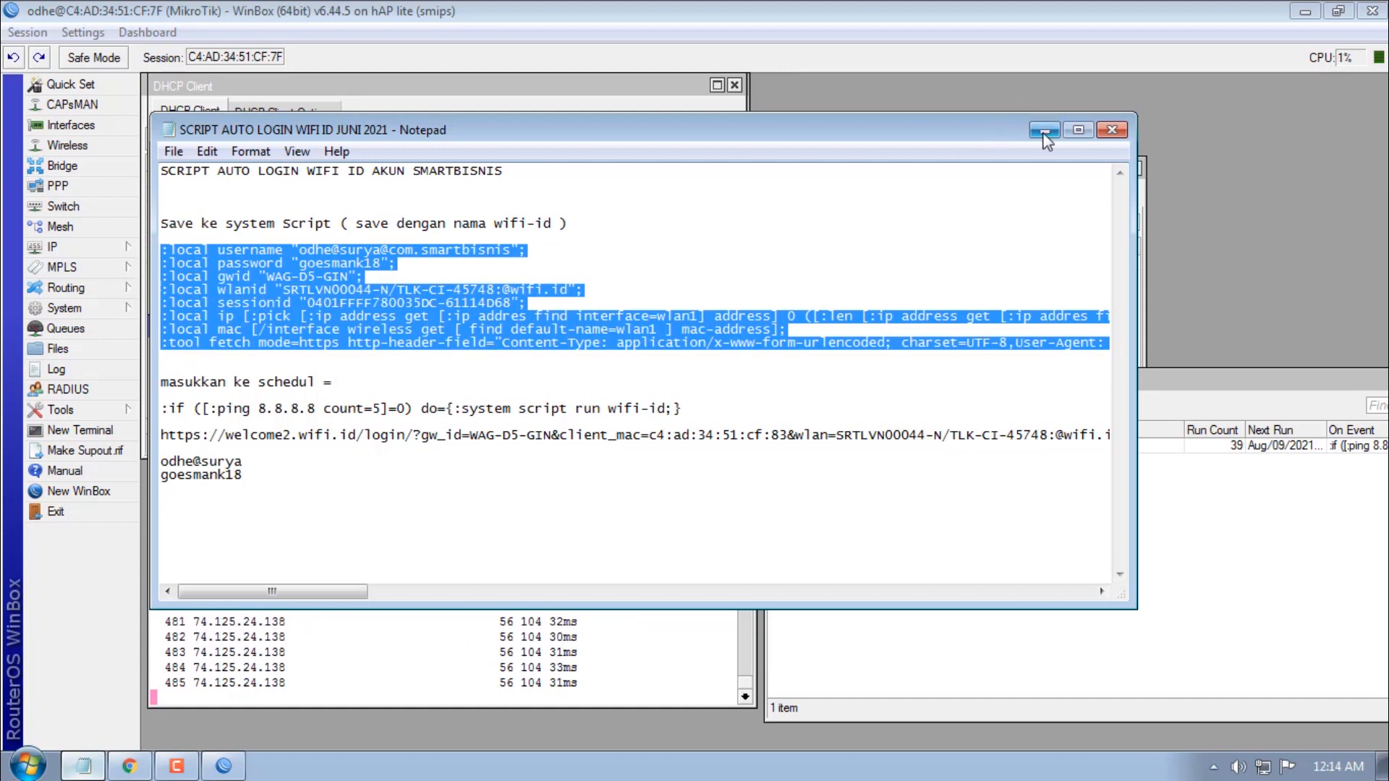
Step: Move the Notepad window aside so the running ping can be watched beside the script, and clear the text selection
left_click_drag(937, 139, 1200, 144)
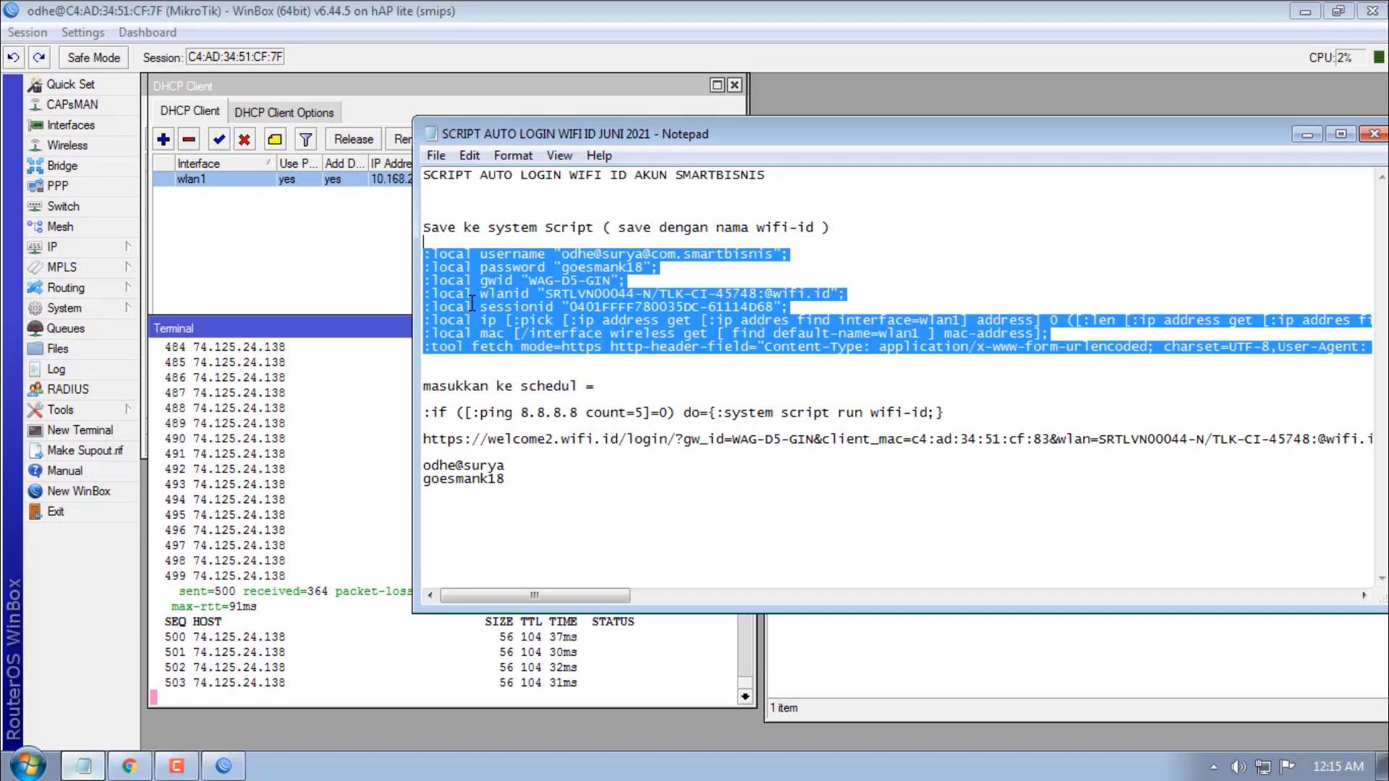
left_click(633, 390)
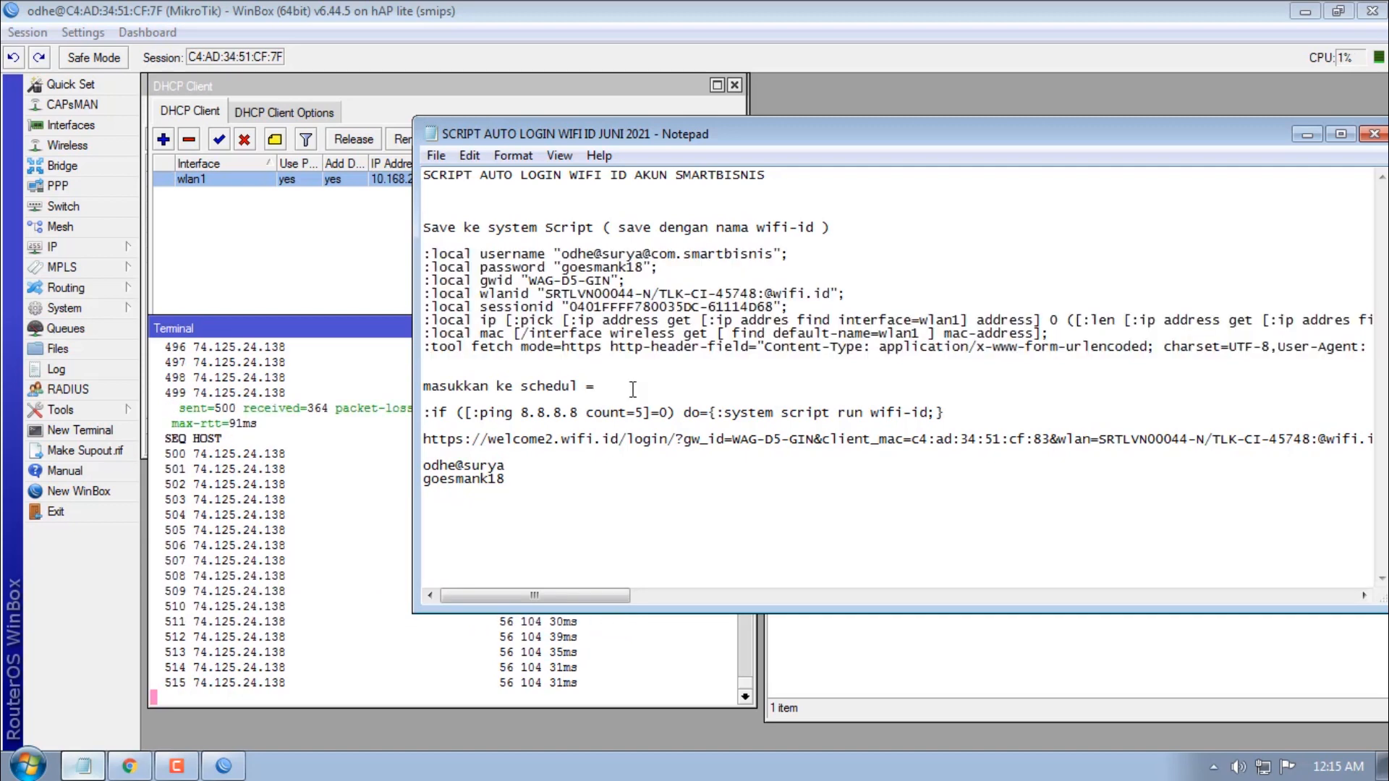